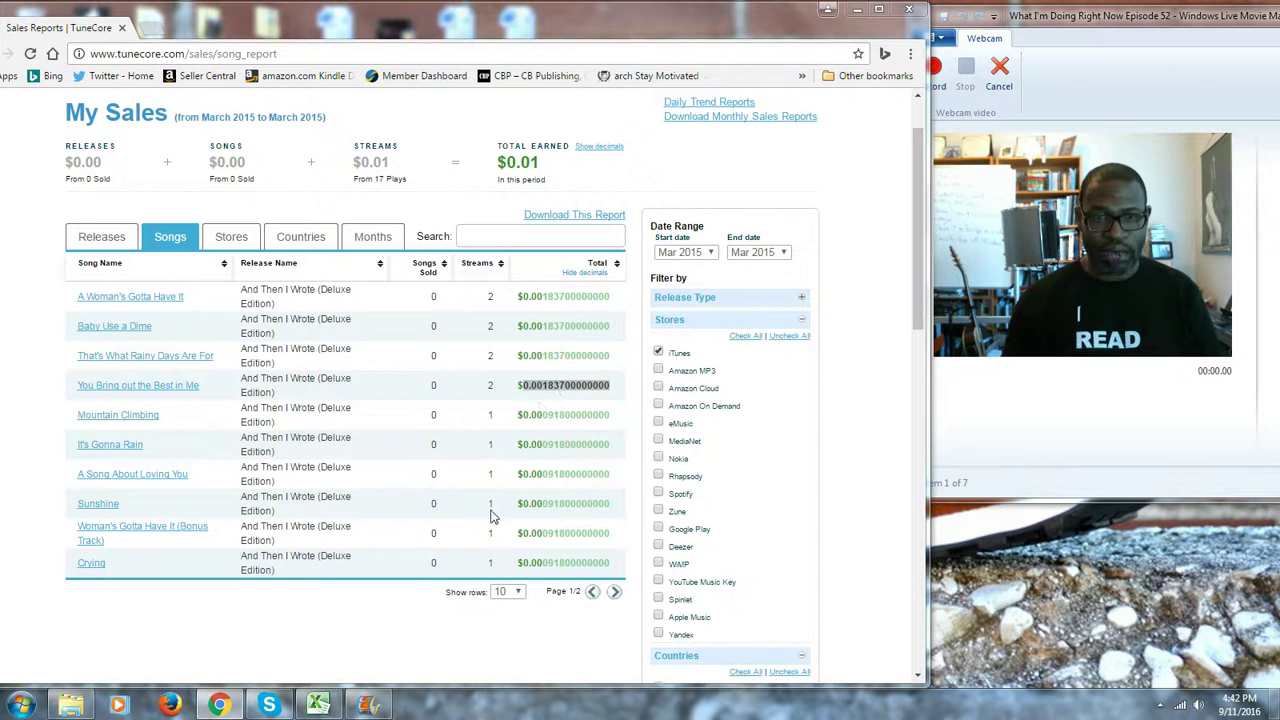
left_click(318, 705)
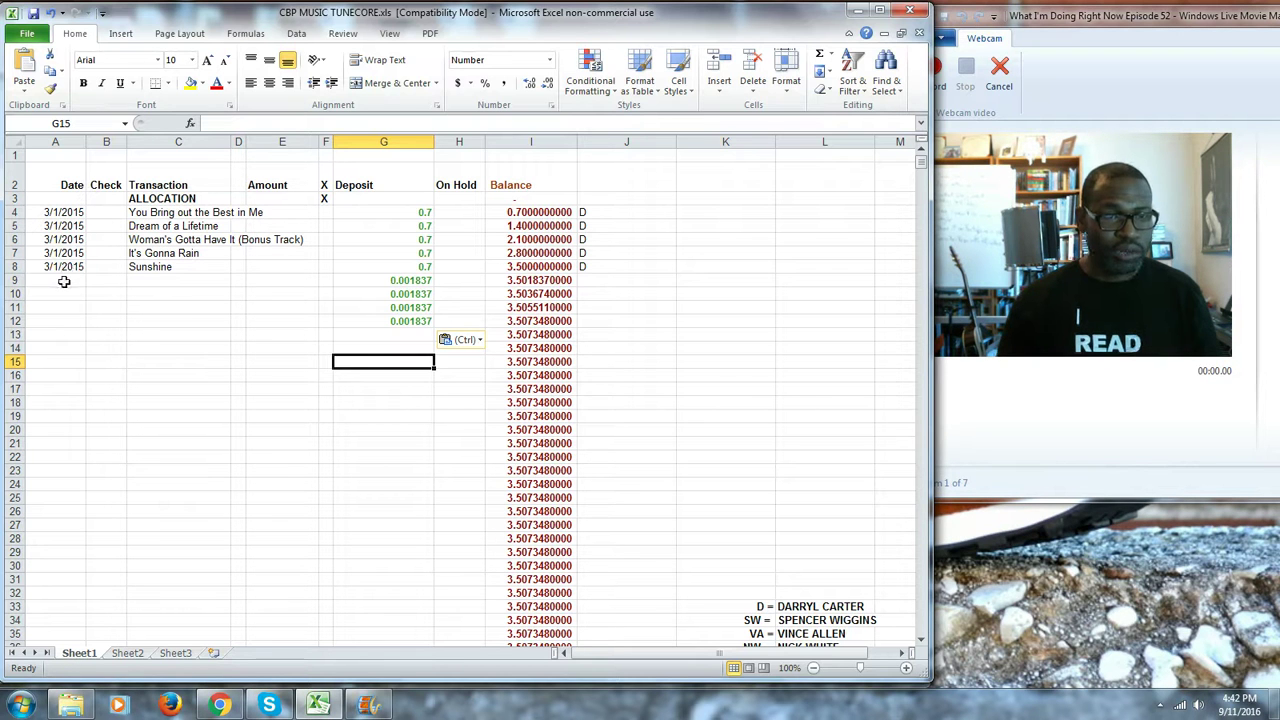
left_click(63, 282)
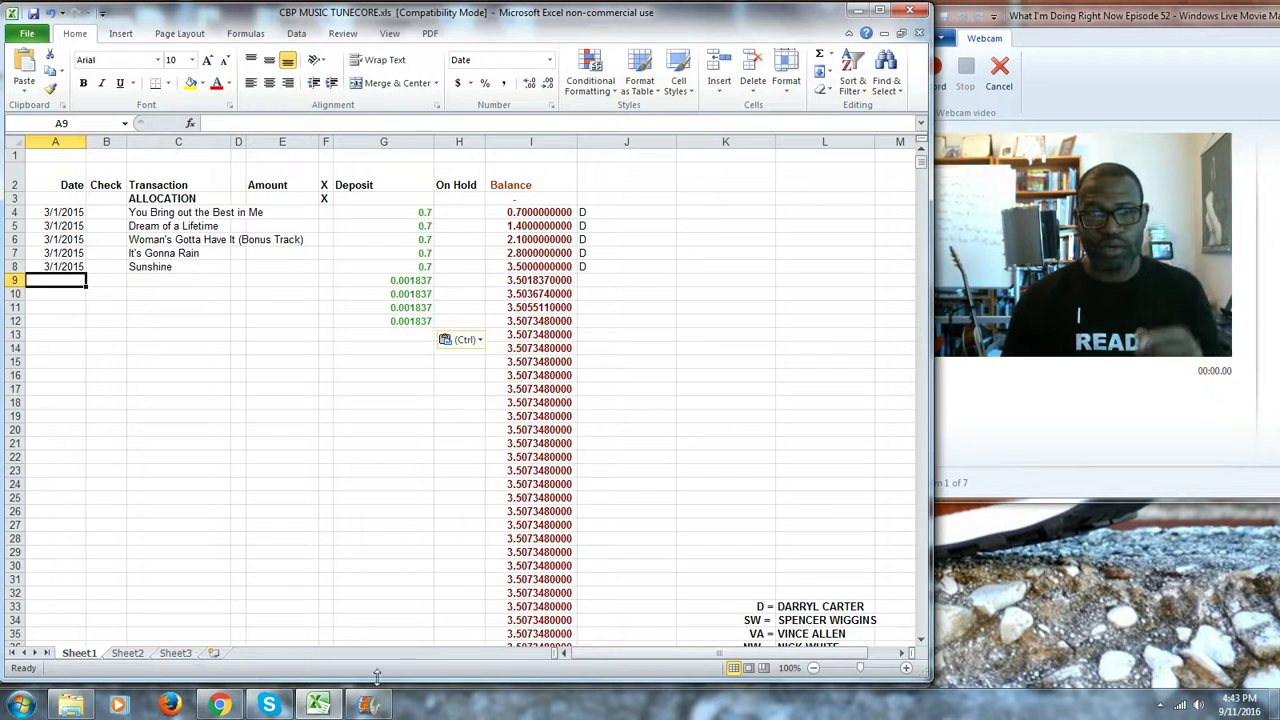
mouse_move(380, 706)
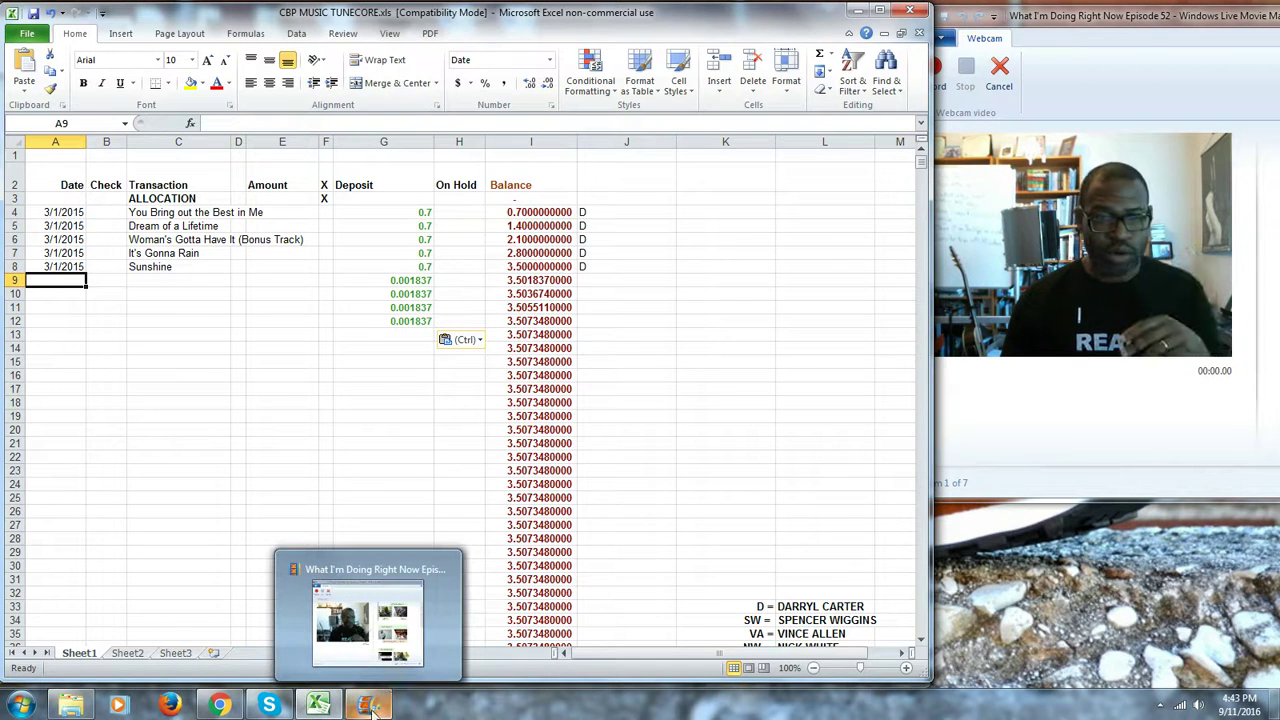
left_click(222, 707)
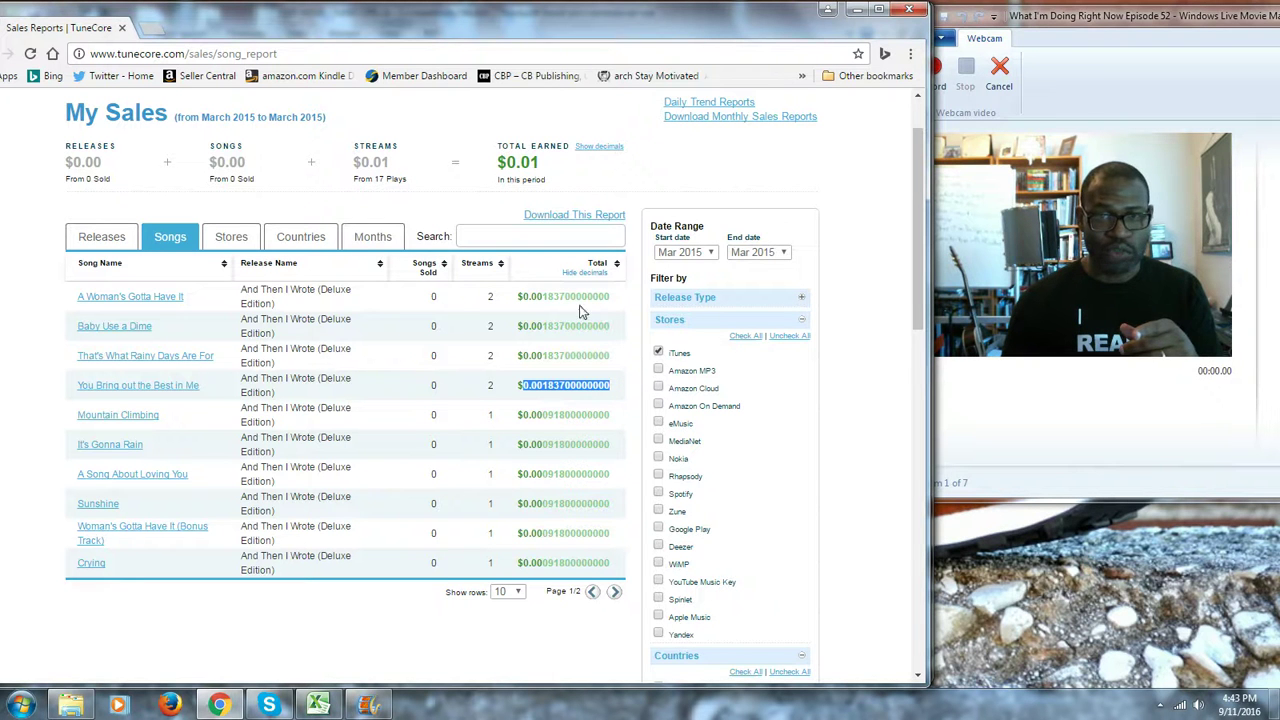
left_click(318, 705)
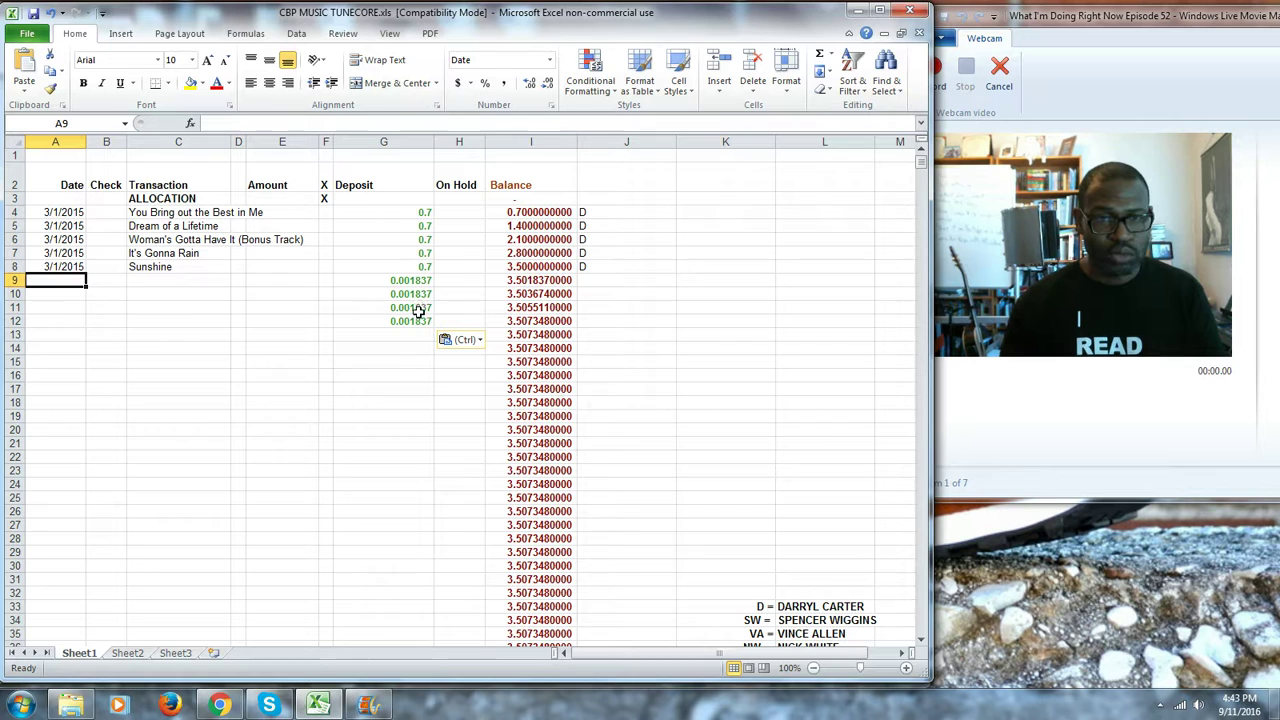
Copy the Mountain Climbing total, 0.000918, from the TuneCore song report in Chrome into Deposit cell G13 of the Excel sheet
left_click(219, 705)
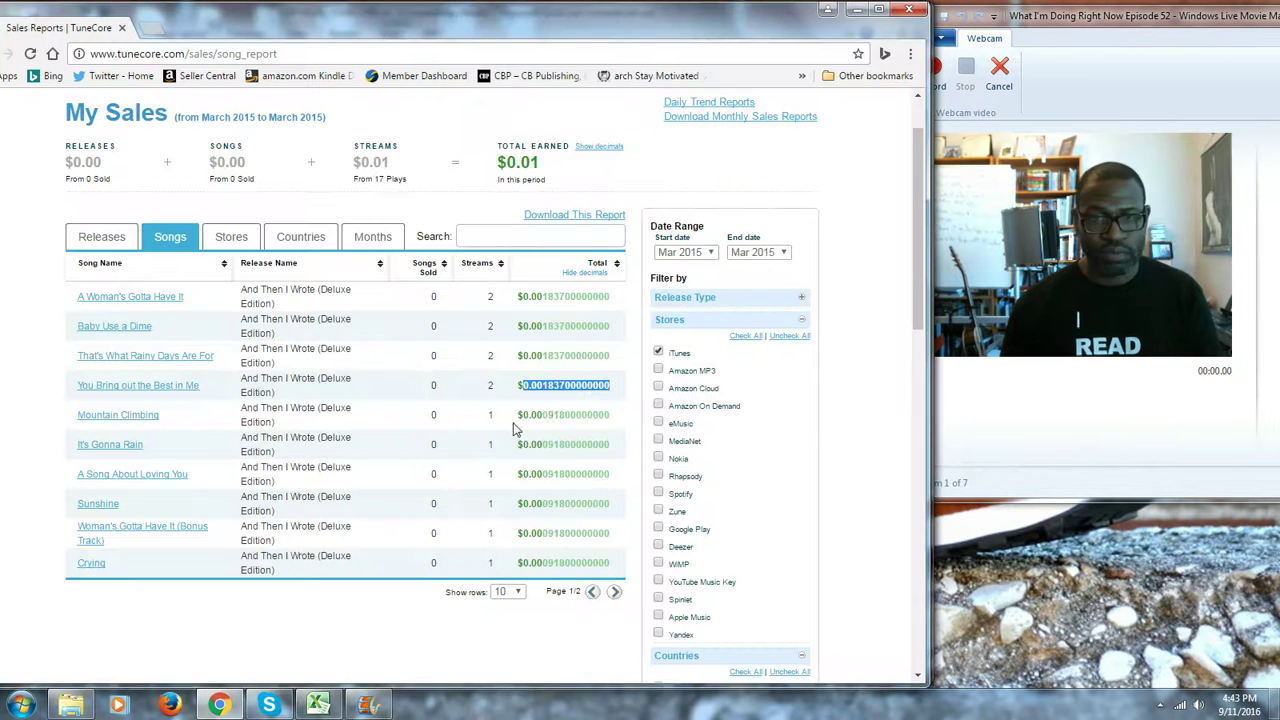
left_click_drag(615, 421, 527, 415)
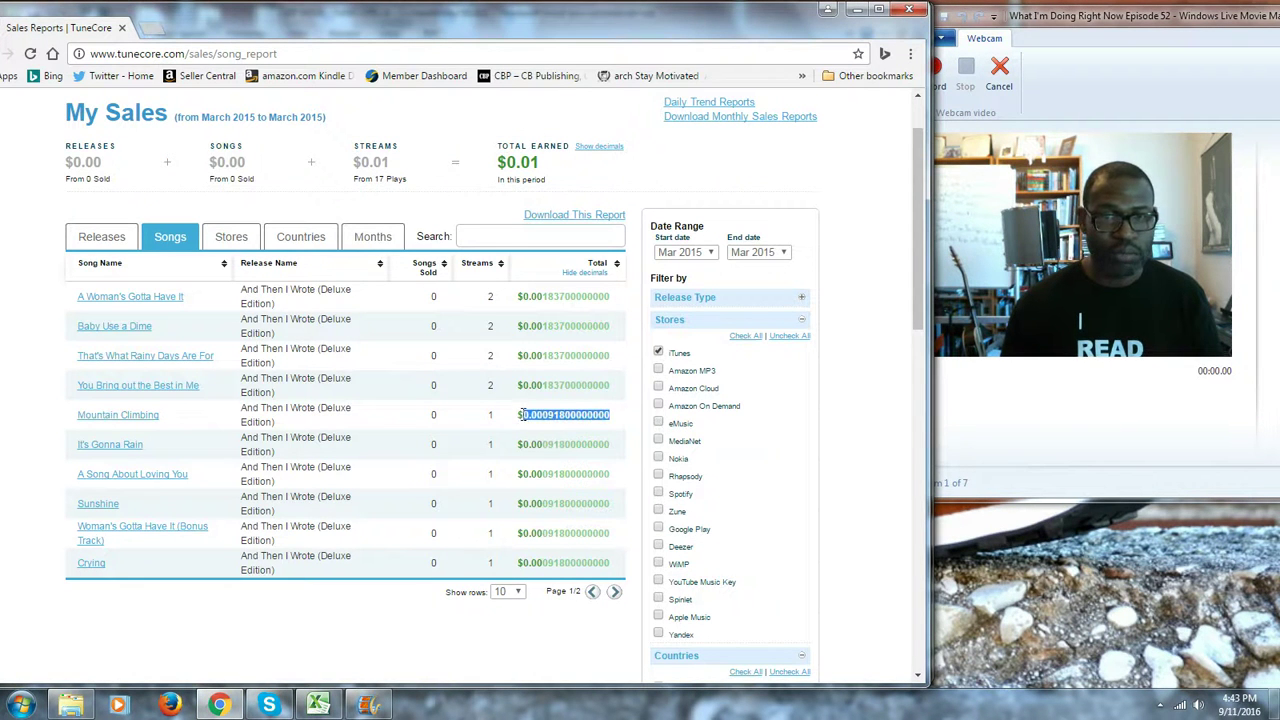
right_click(527, 415)
left_click(550, 423)
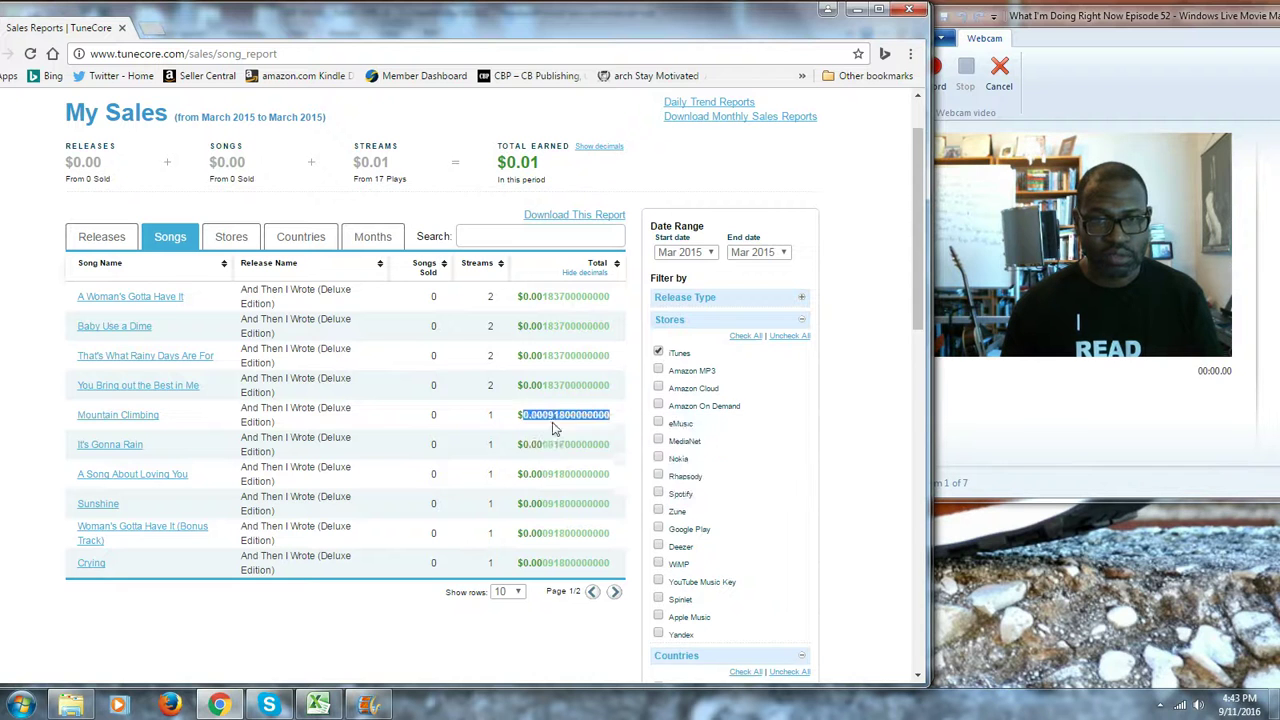
left_click(316, 705)
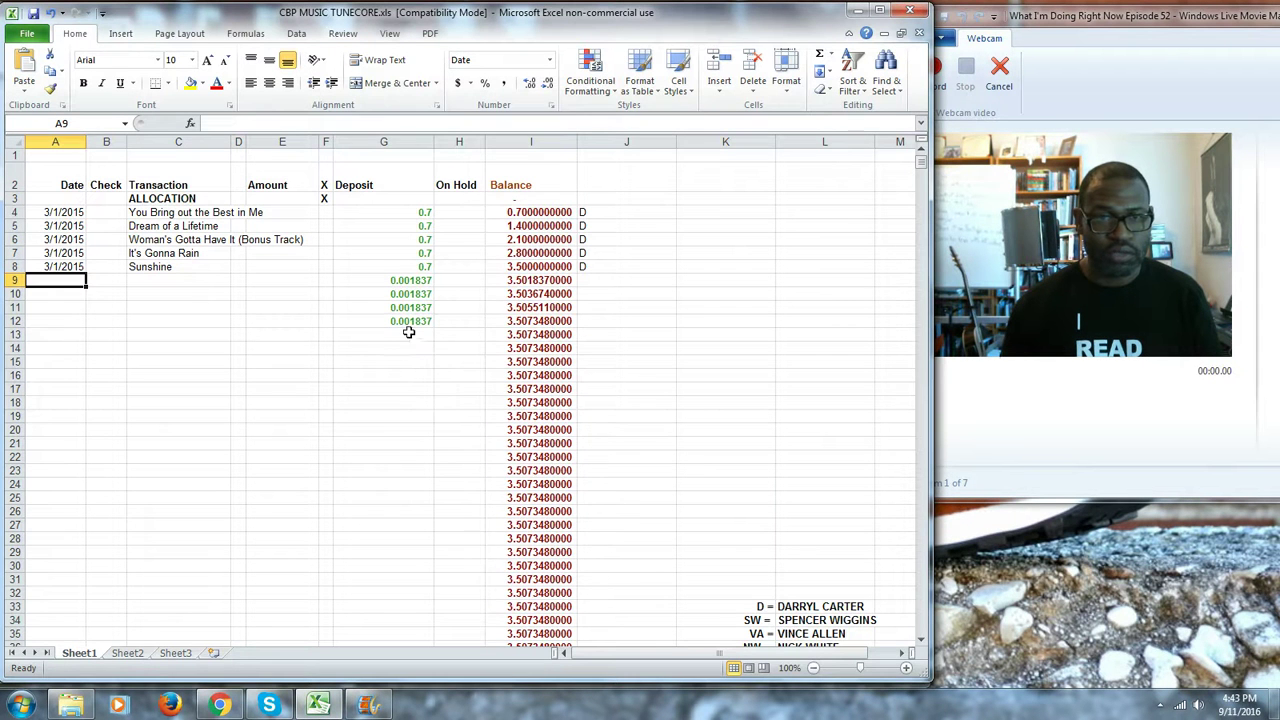
left_click(409, 333)
right_click(412, 335)
left_click(444, 395)
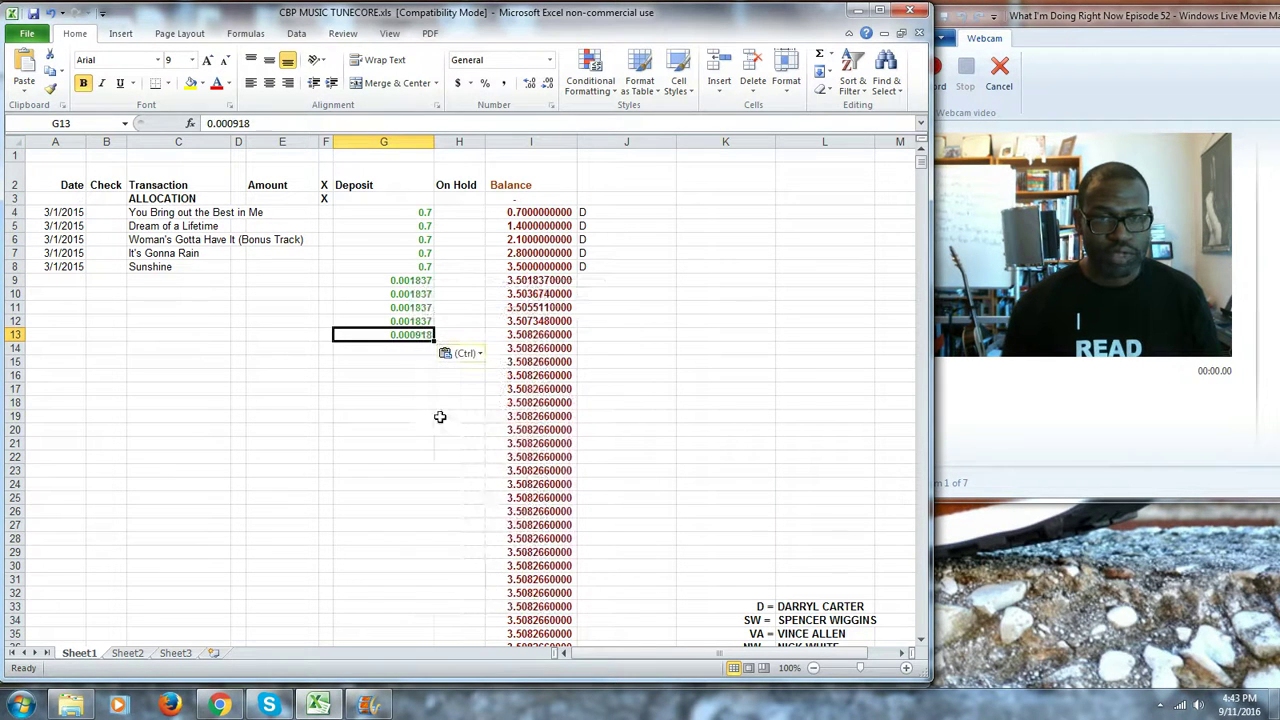
Copy the It's Gonna Rain total, 0.000918, from the TuneCore report in Chrome into Deposit cell G14 of the Excel sheet
left_click(219, 705)
left_click_drag(614, 446, 522, 449)
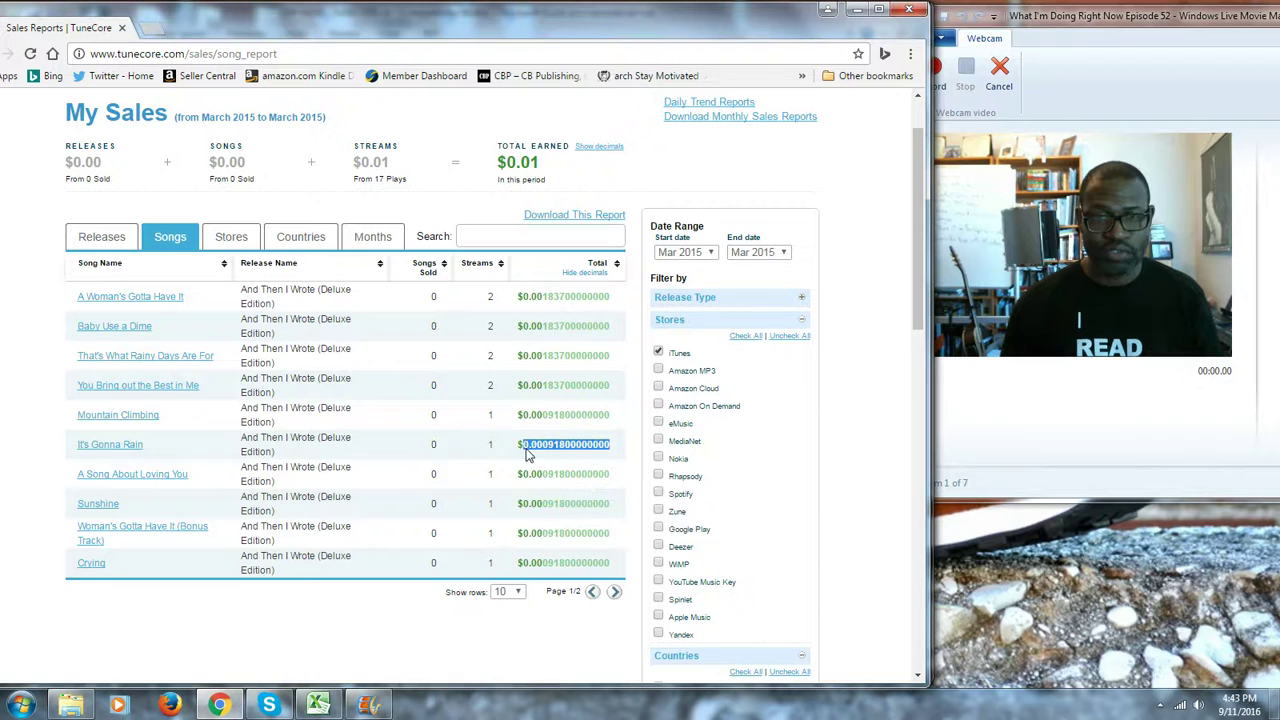
right_click(524, 448)
left_click(548, 467)
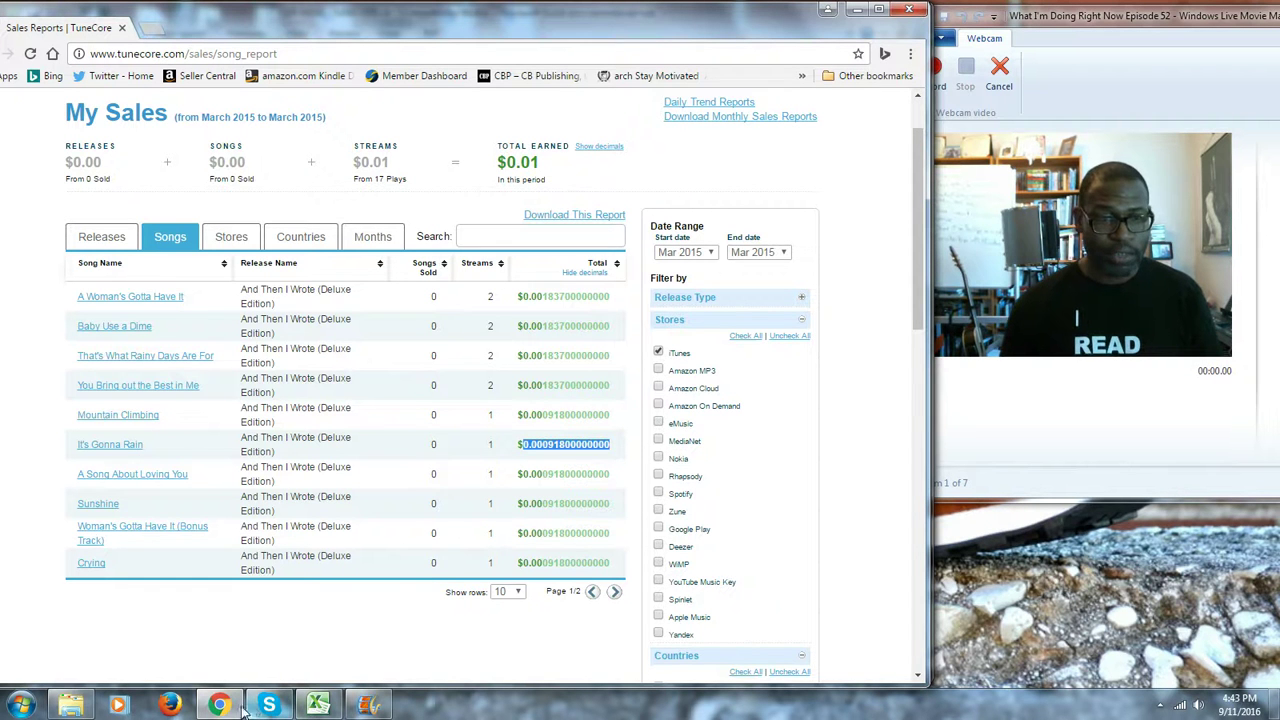
mouse_move(237, 708)
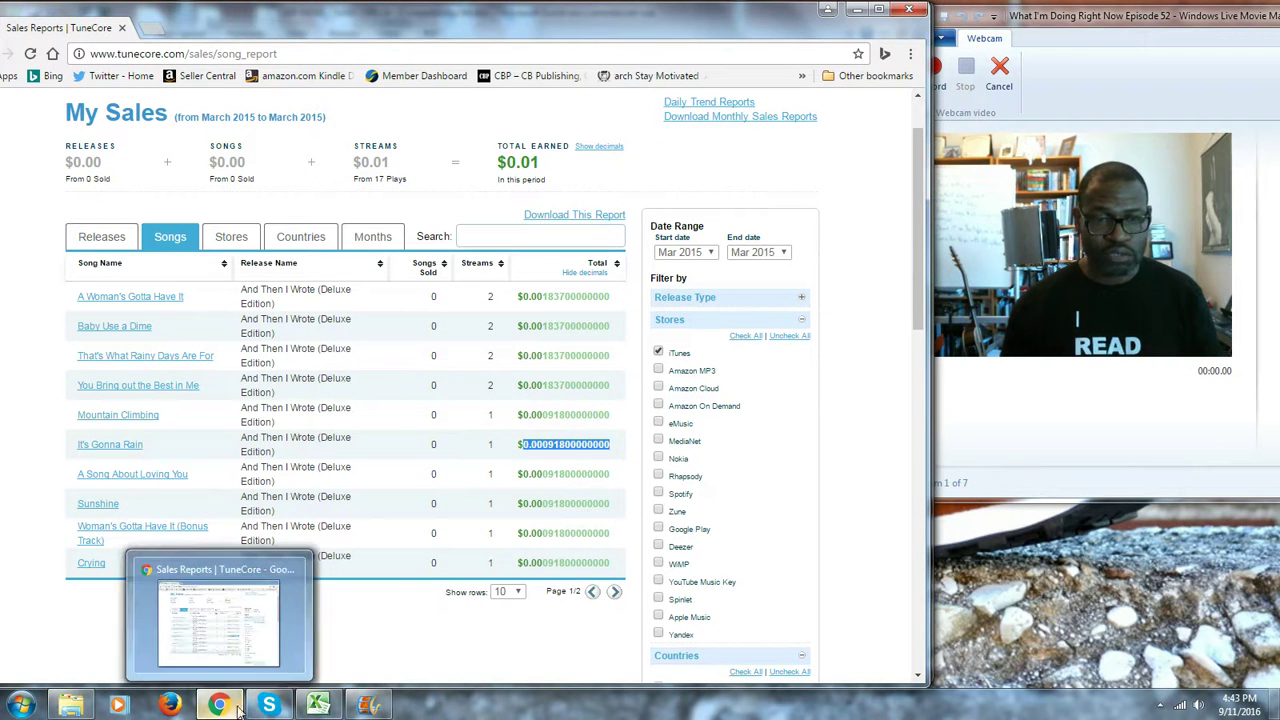
left_click(368, 706)
left_click(318, 706)
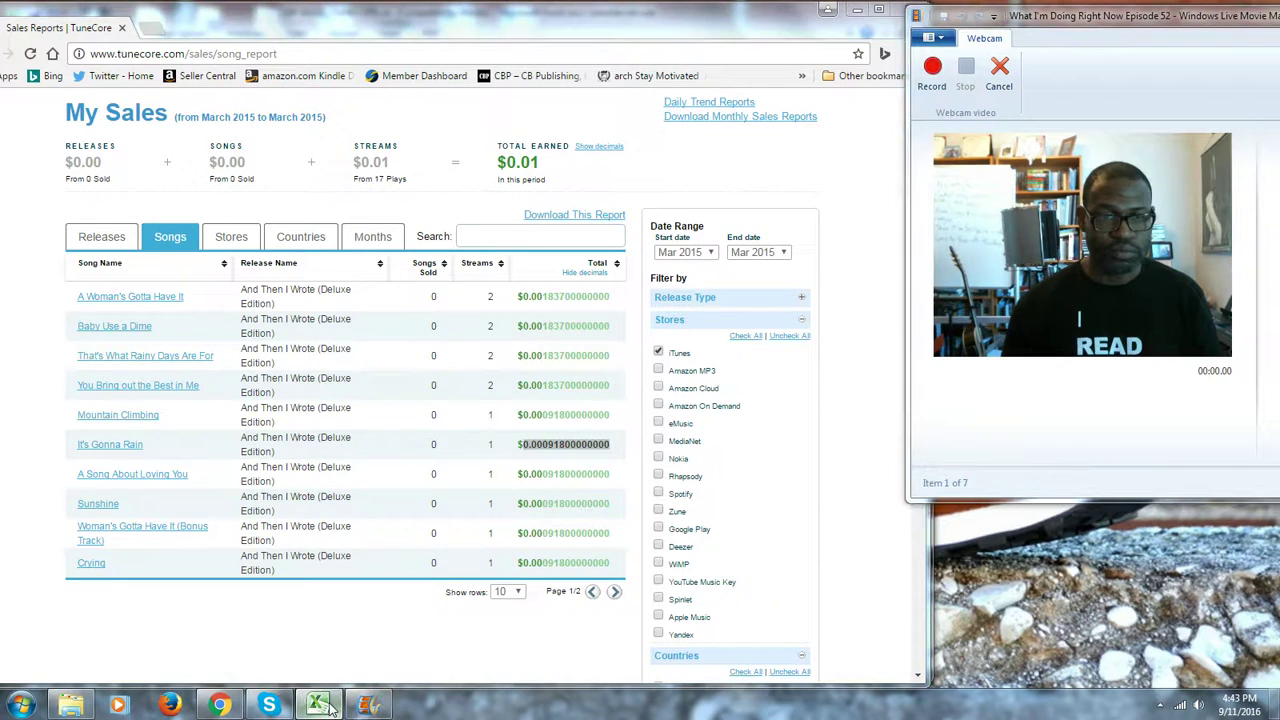
left_click(394, 348)
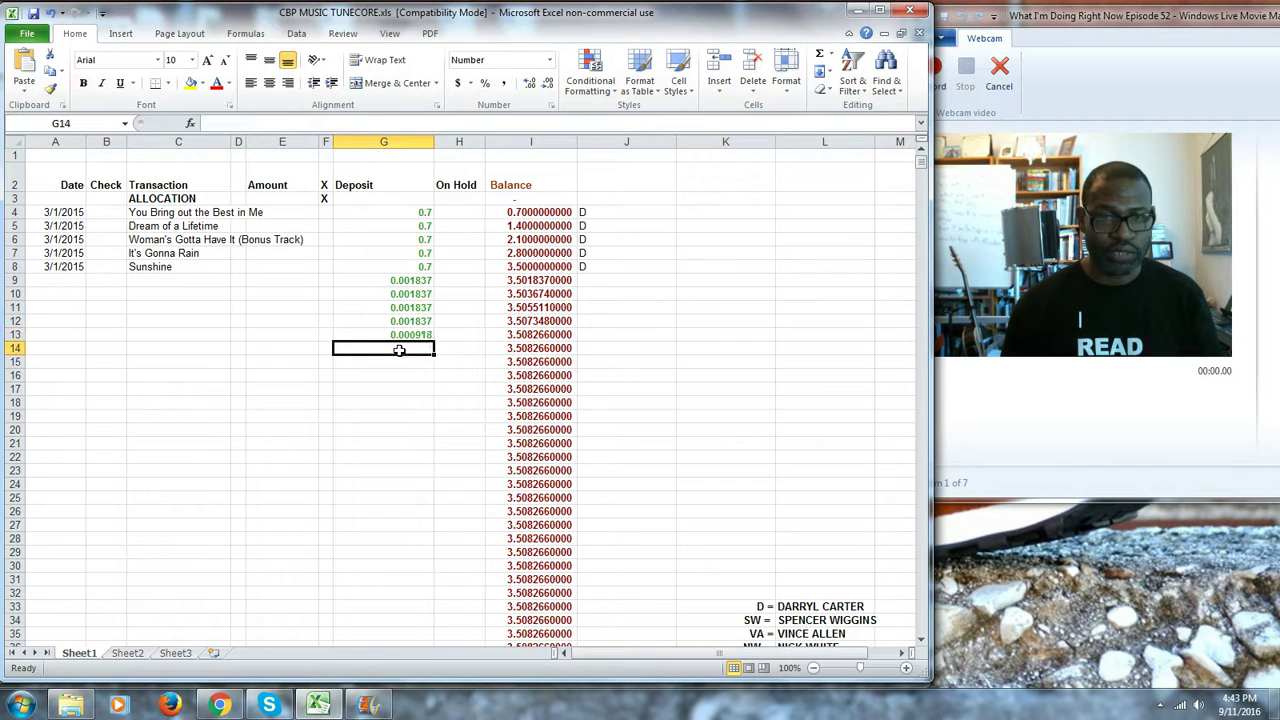
right_click(401, 347)
left_click(435, 416)
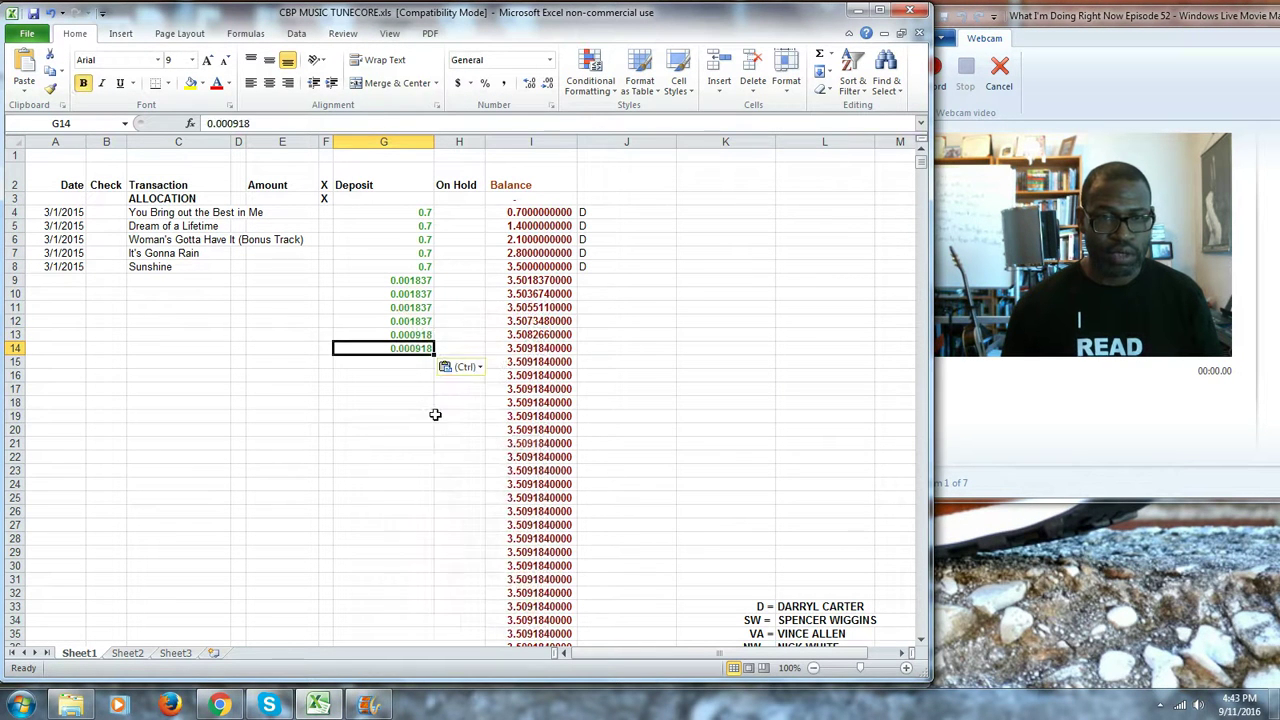
left_click(403, 362)
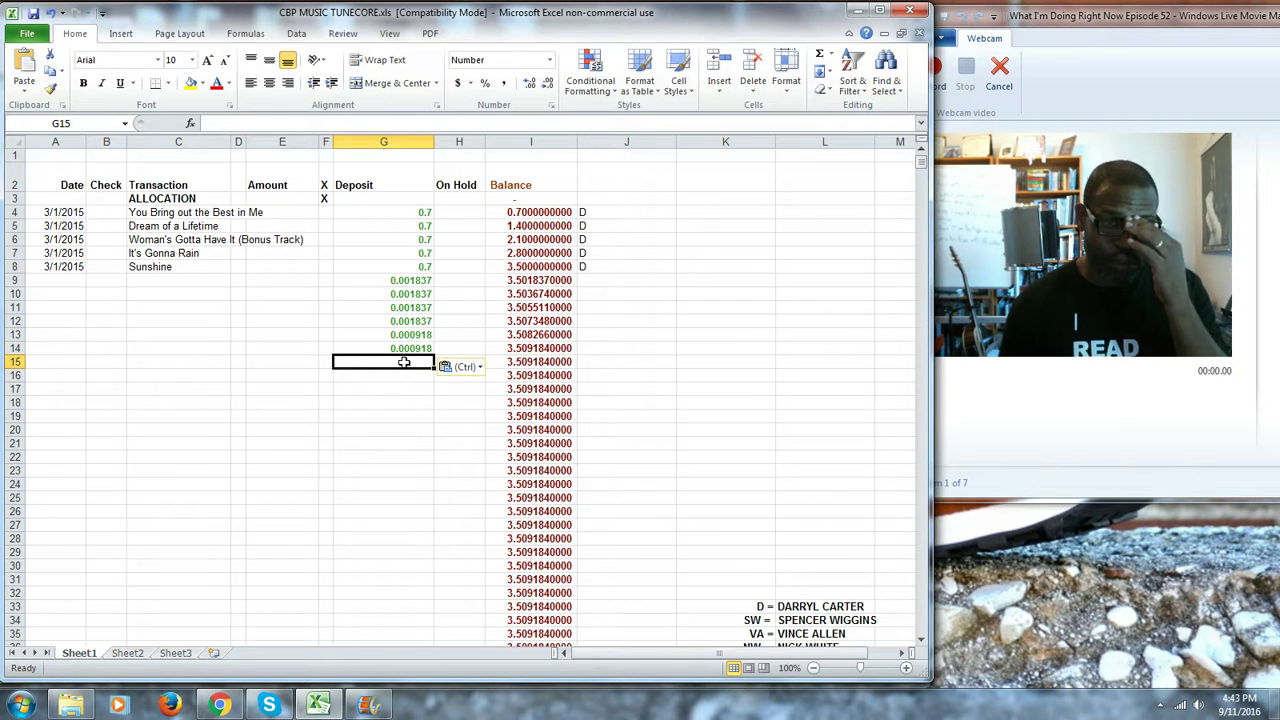
Copy the song title "A Woman's Gotta Have It" from the TuneCore report in Chrome into Excel cell C9, matching the destination formatting
left_click(219, 705)
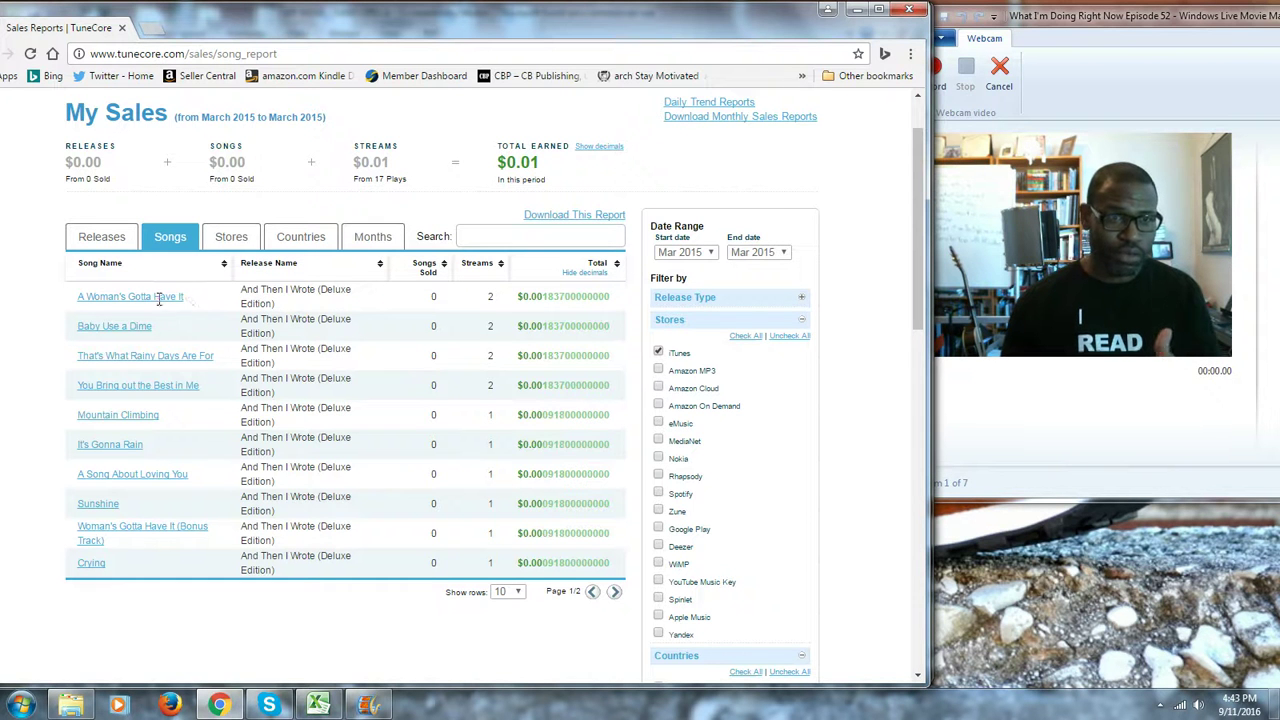
left_click_drag(185, 297, 80, 299)
right_click(80, 300)
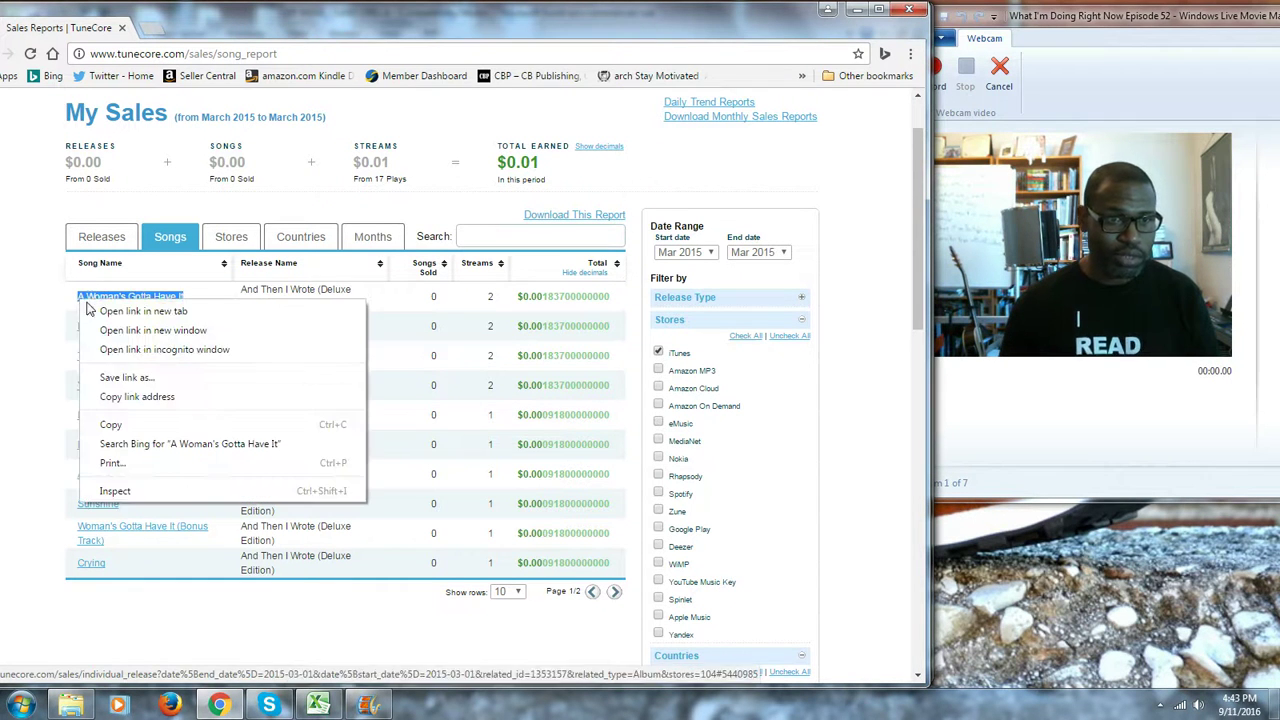
left_click(114, 425)
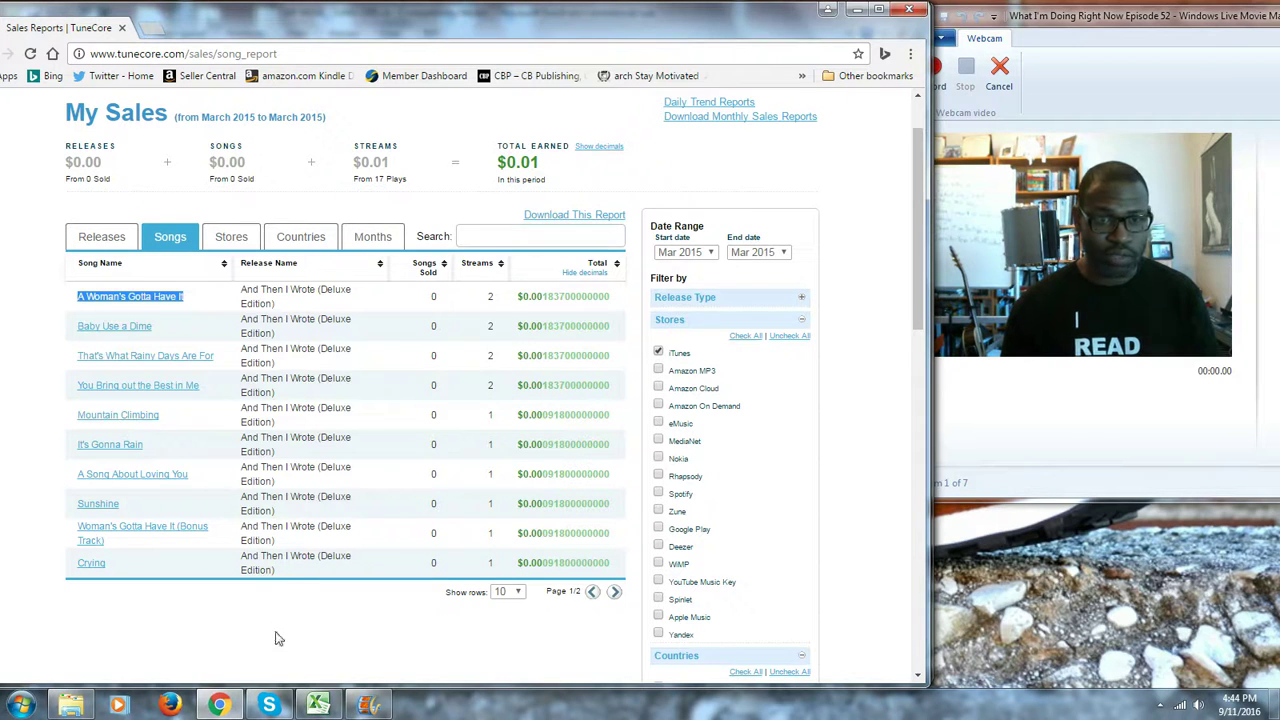
left_click(318, 705)
left_click(185, 281)
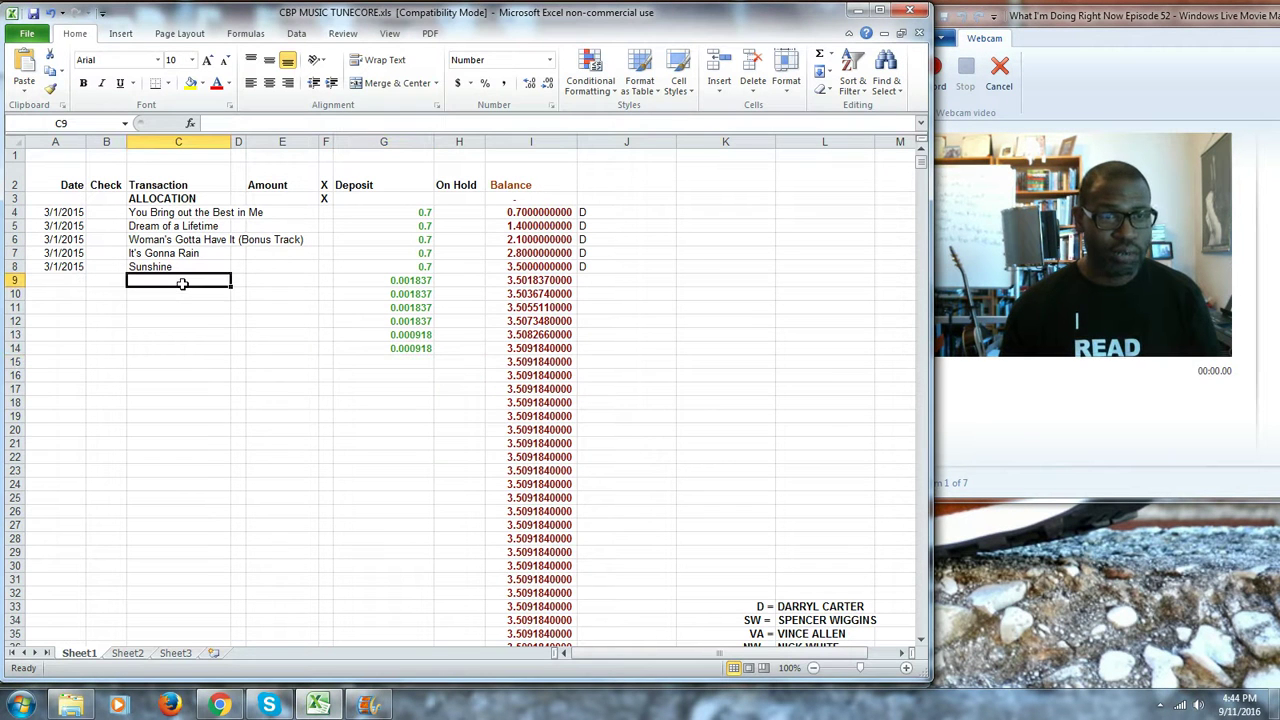
right_click(184, 285)
left_click(217, 347)
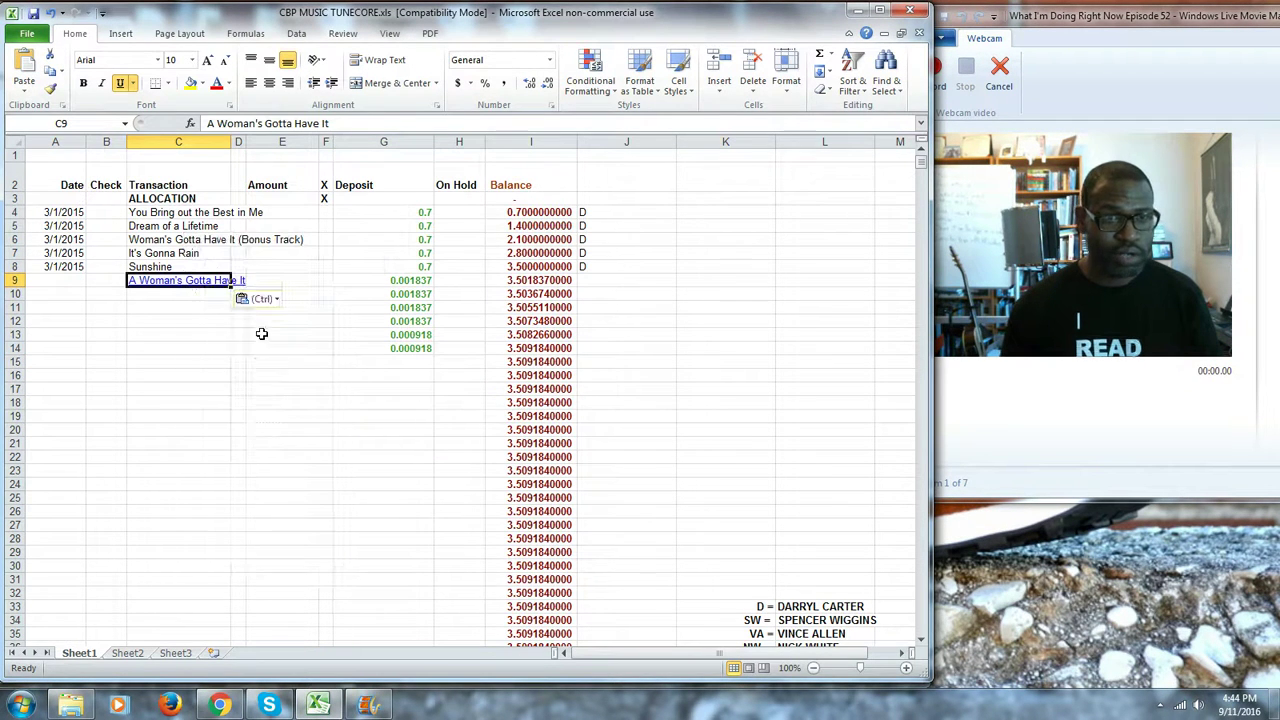
left_click(250, 297)
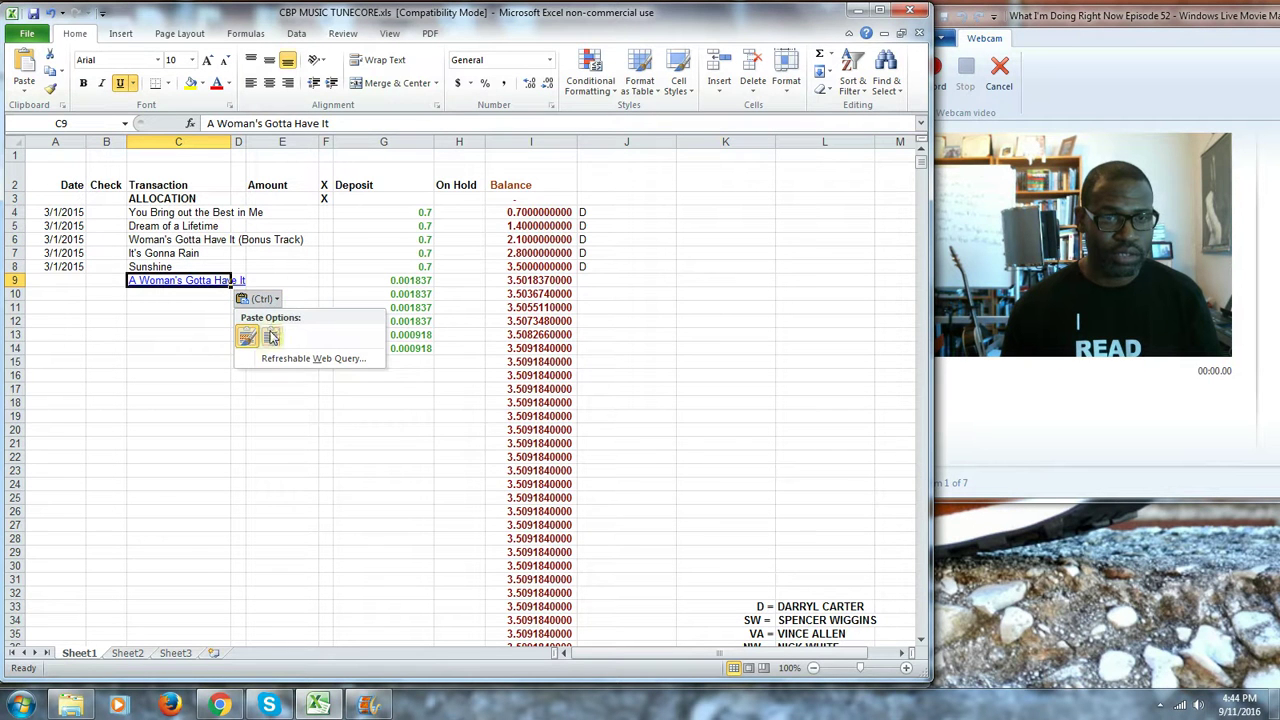
left_click(266, 336)
left_click(180, 292)
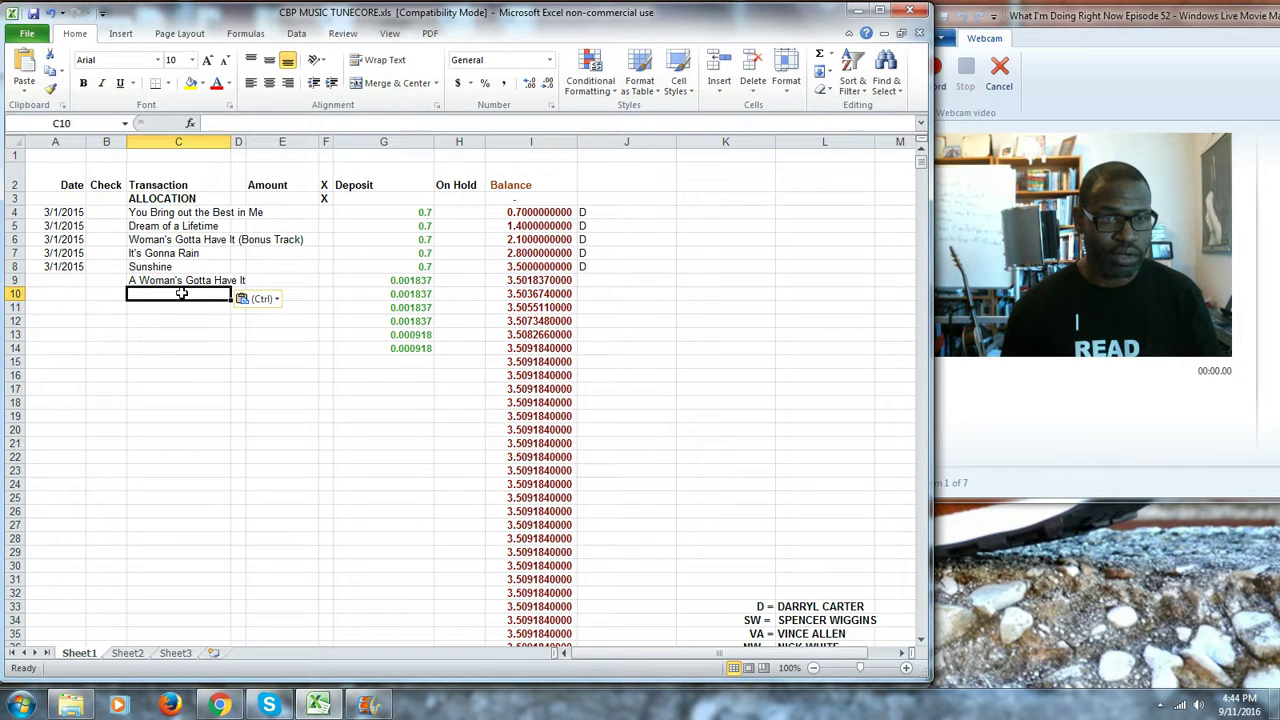
Complete the "A Woman's Gotta Have It" row with the date 3/2015 in A9 and the code D in J9
left_click(60, 282)
type("3/2015")
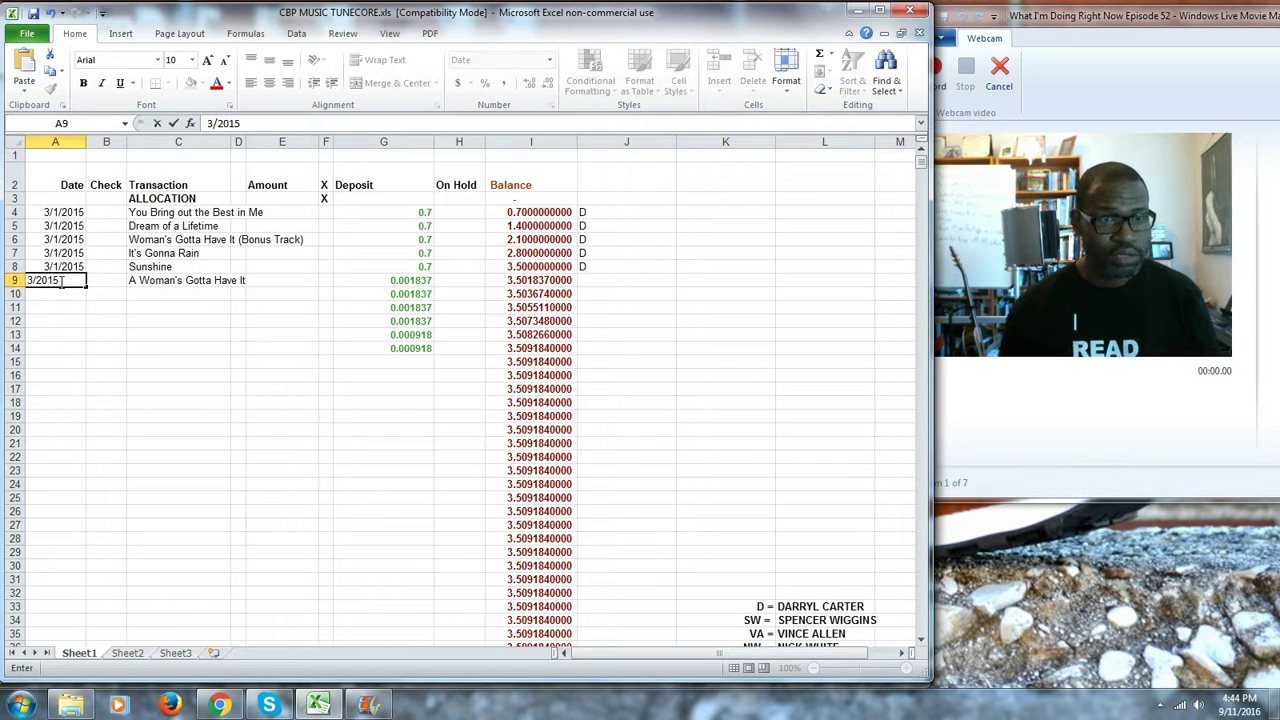
key("Return")
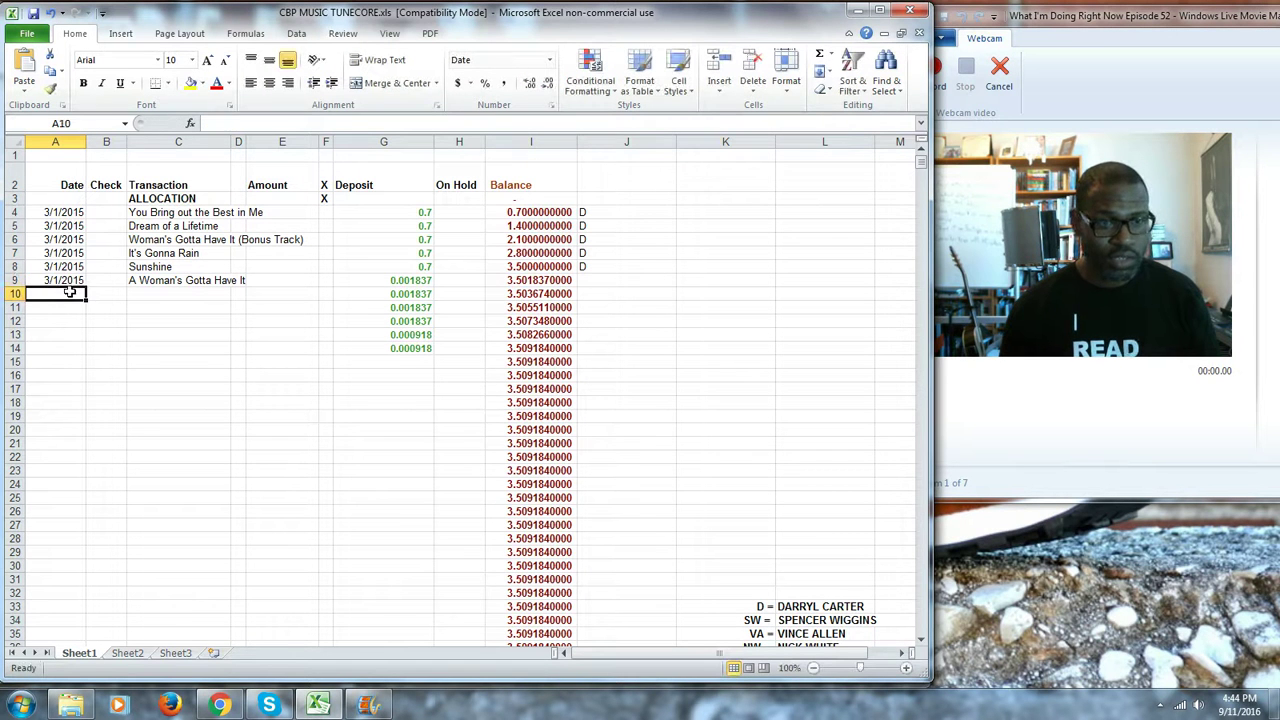
left_click(580, 283)
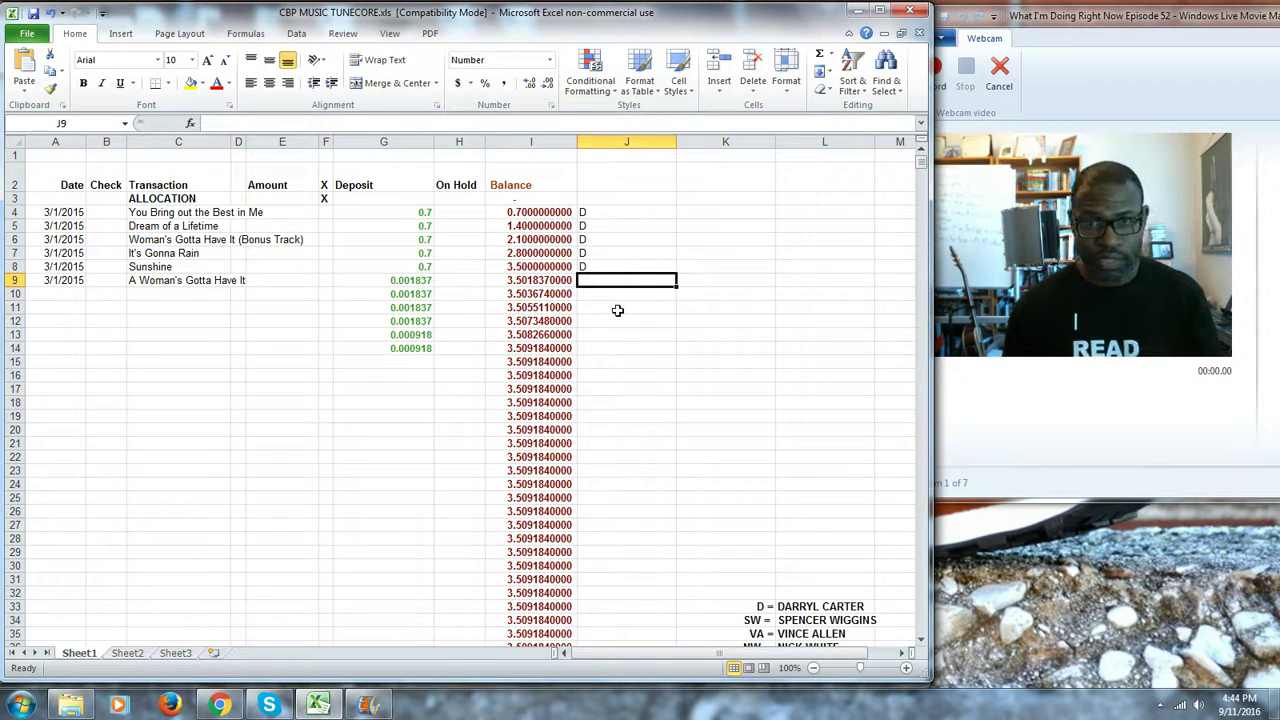
type("D")
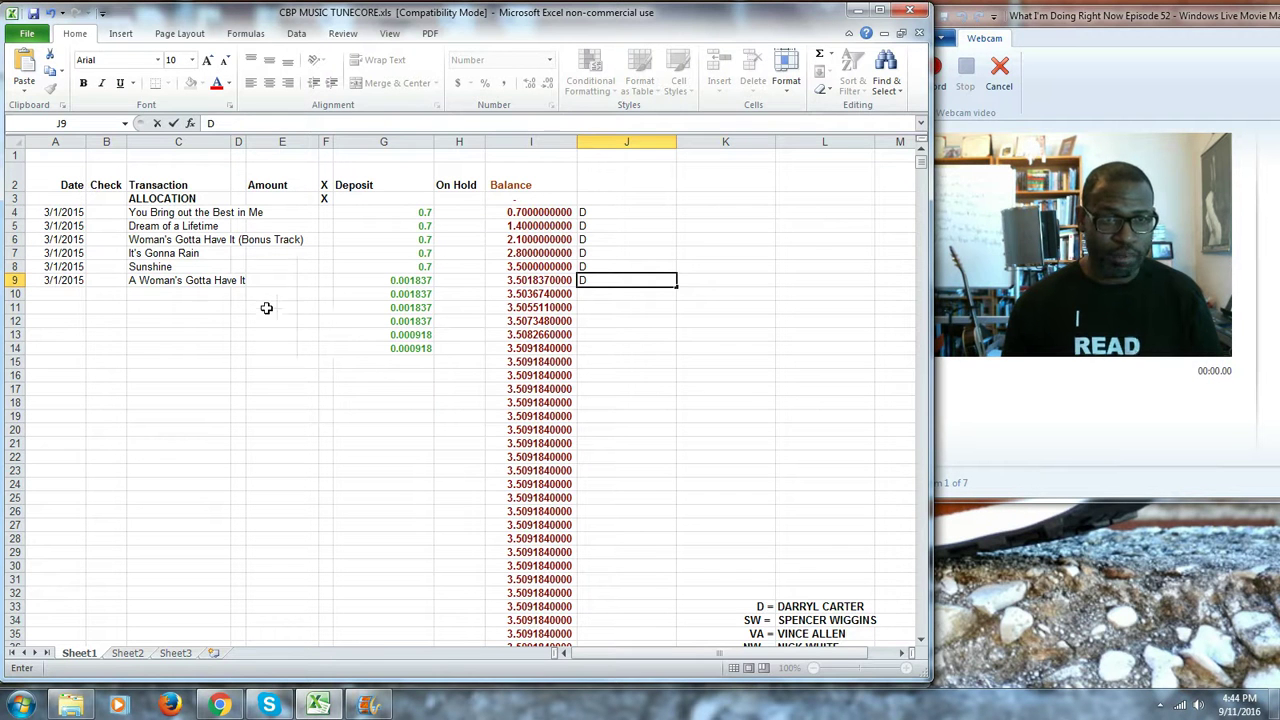
Enter the date 3/2015 in each of the Date cells A10 through A14 of the ledger
left_click(61, 293)
type("3/2015")
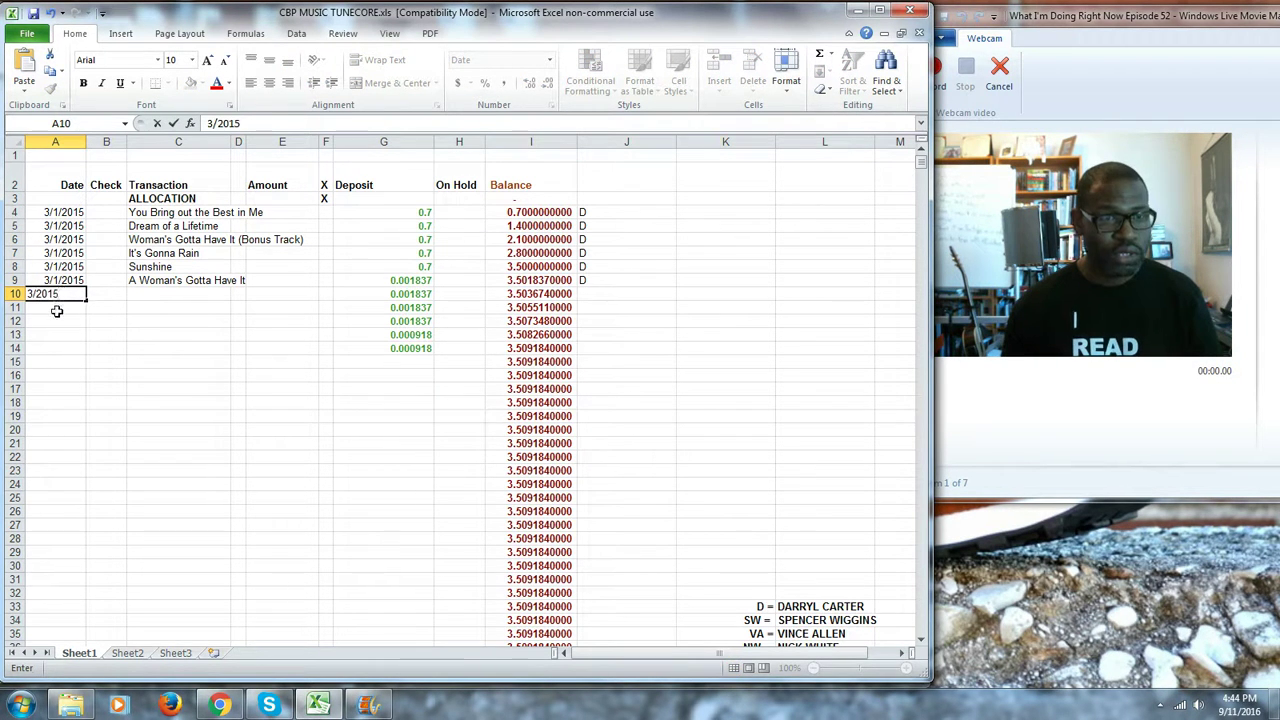
key("Return")
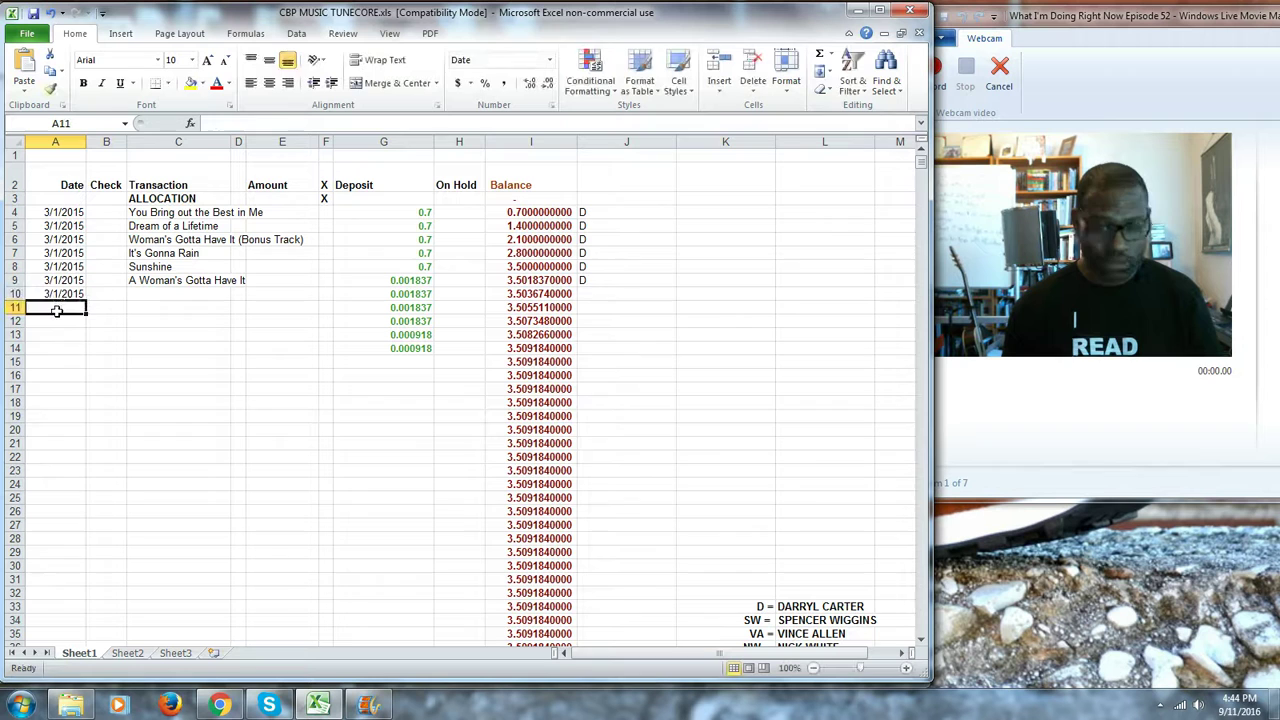
type("3/2015")
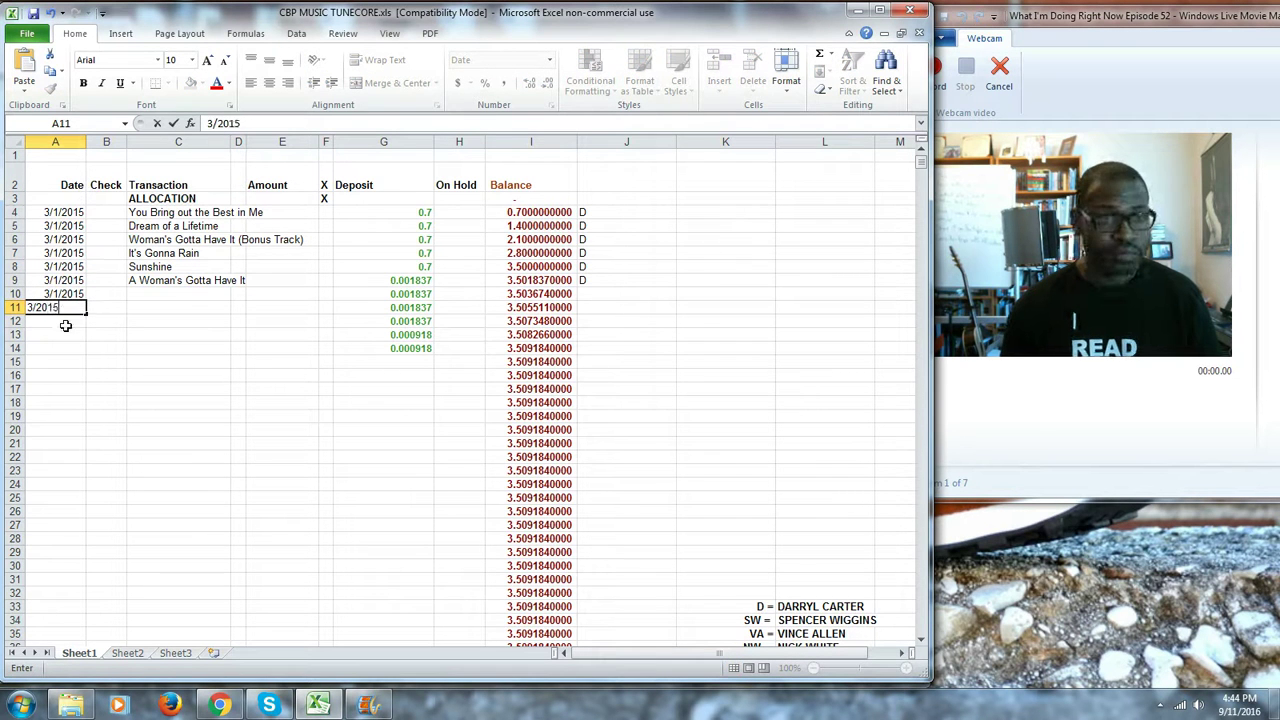
key("Return")
type("3/2015")
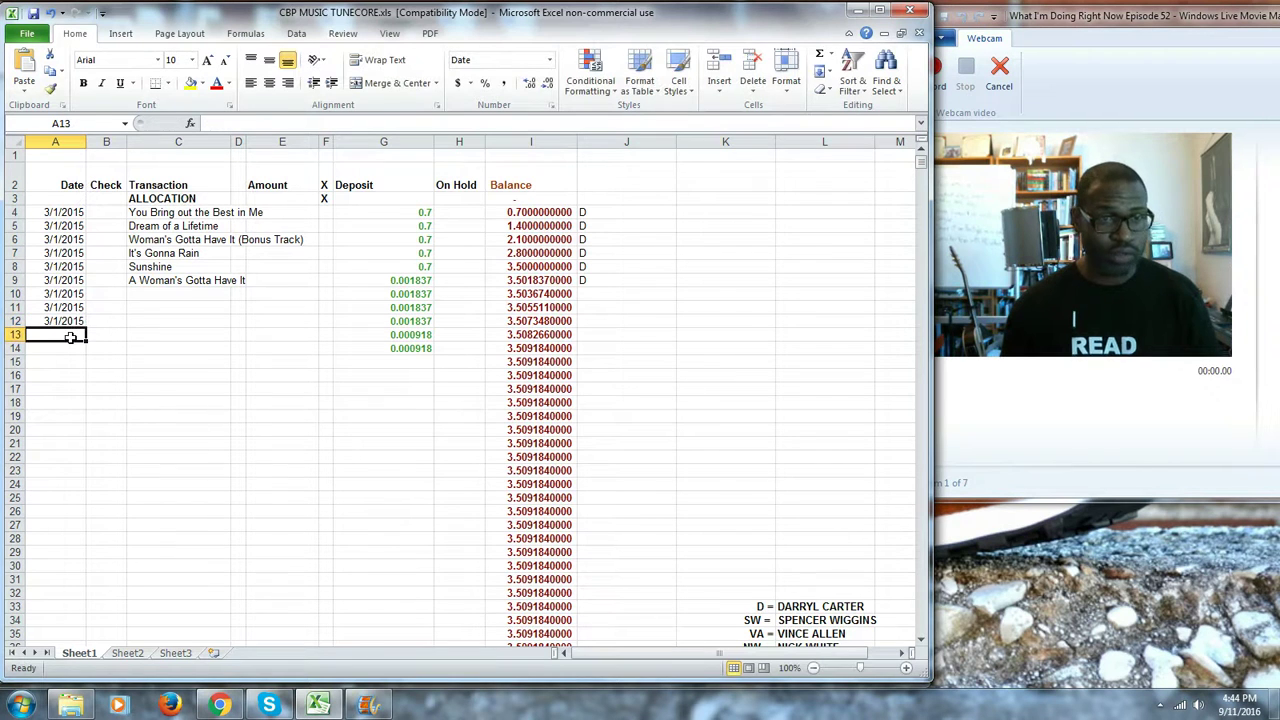
key("Return")
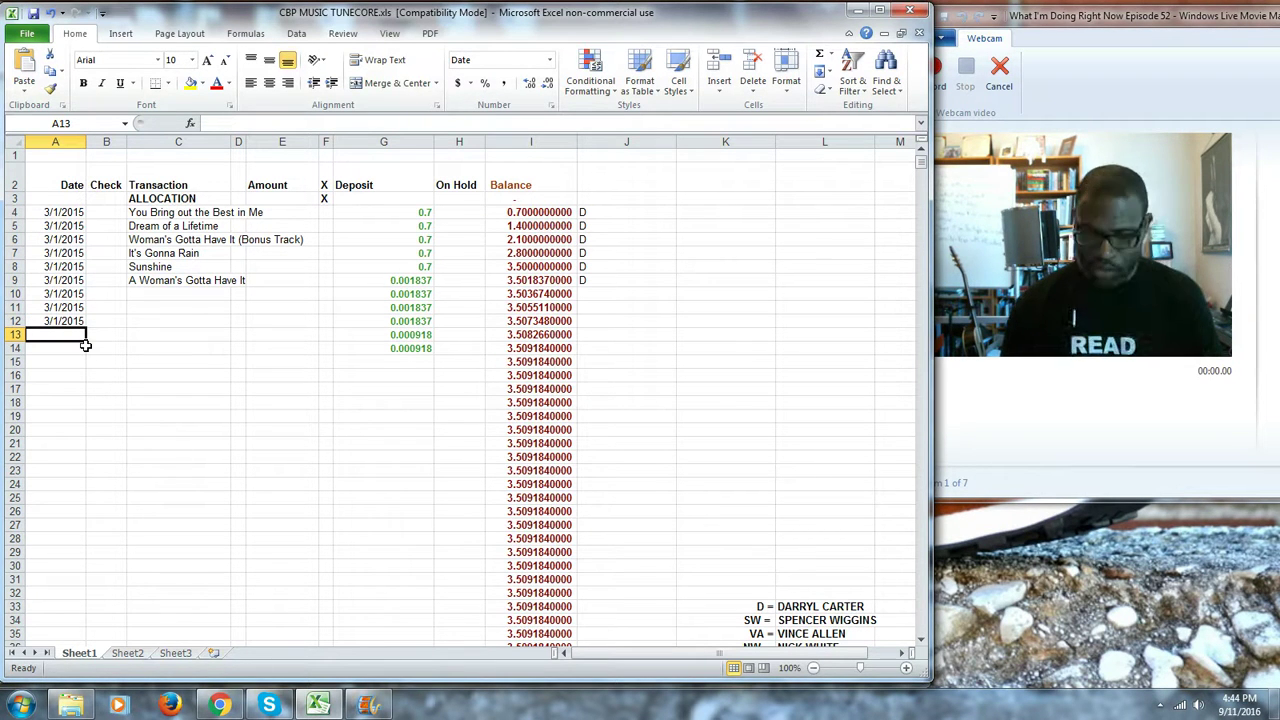
type("3/2015")
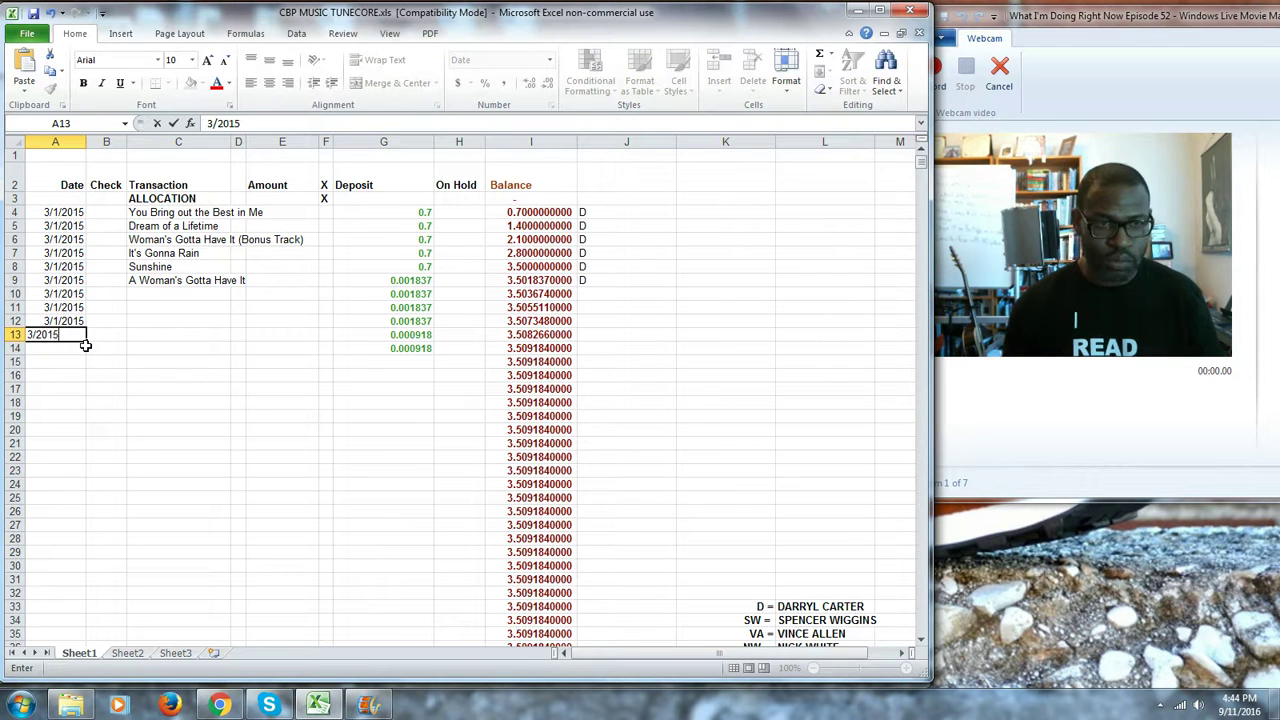
type("/1/2015")
key("Return")
type("3/2015")
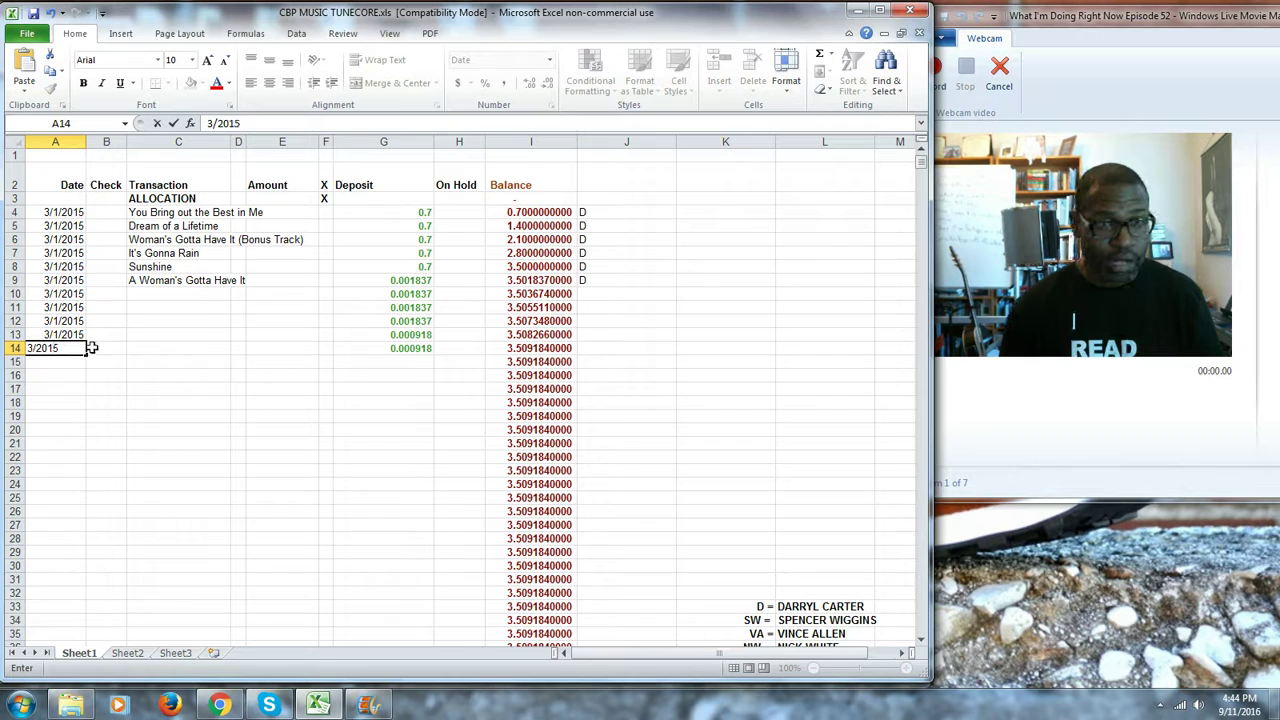
type("/1/2015")
Copy the song title "Baby Use a Dime" from the TuneCore report in Chrome into Excel cell C10, matching the destination formatting
left_click(166, 296)
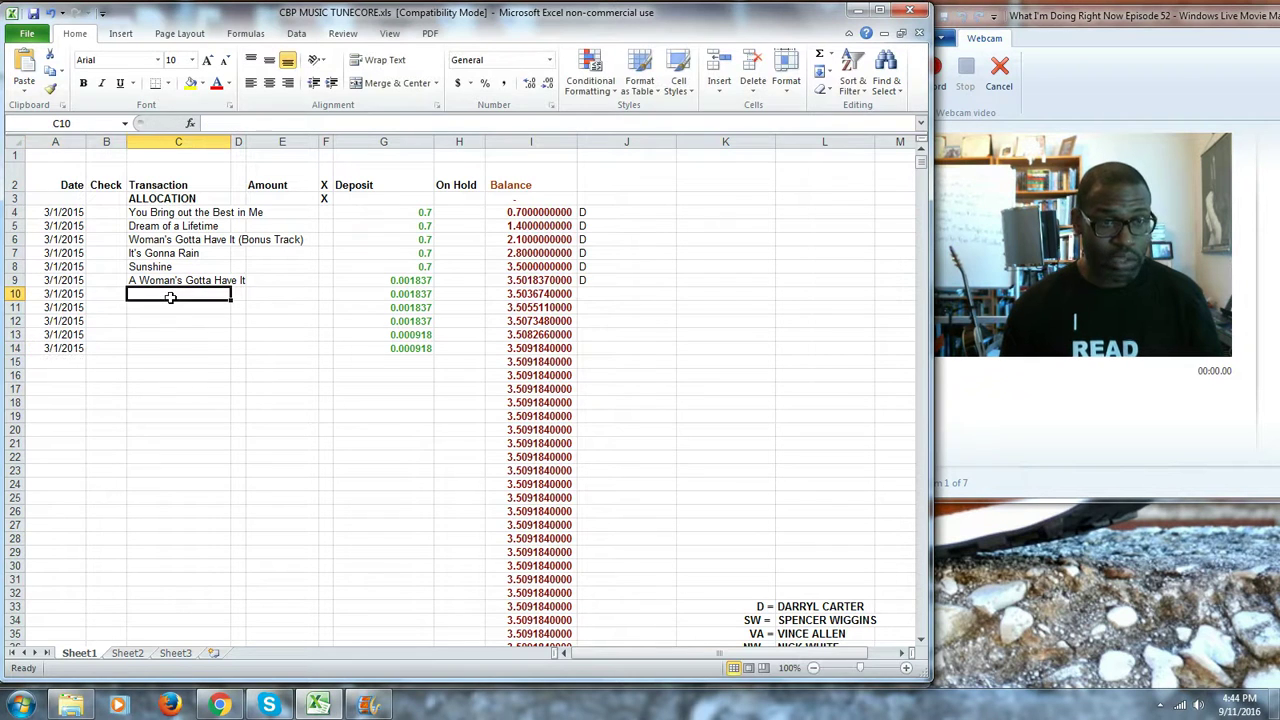
left_click(230, 706)
left_click_drag(164, 338, 88, 330)
right_click(90, 330)
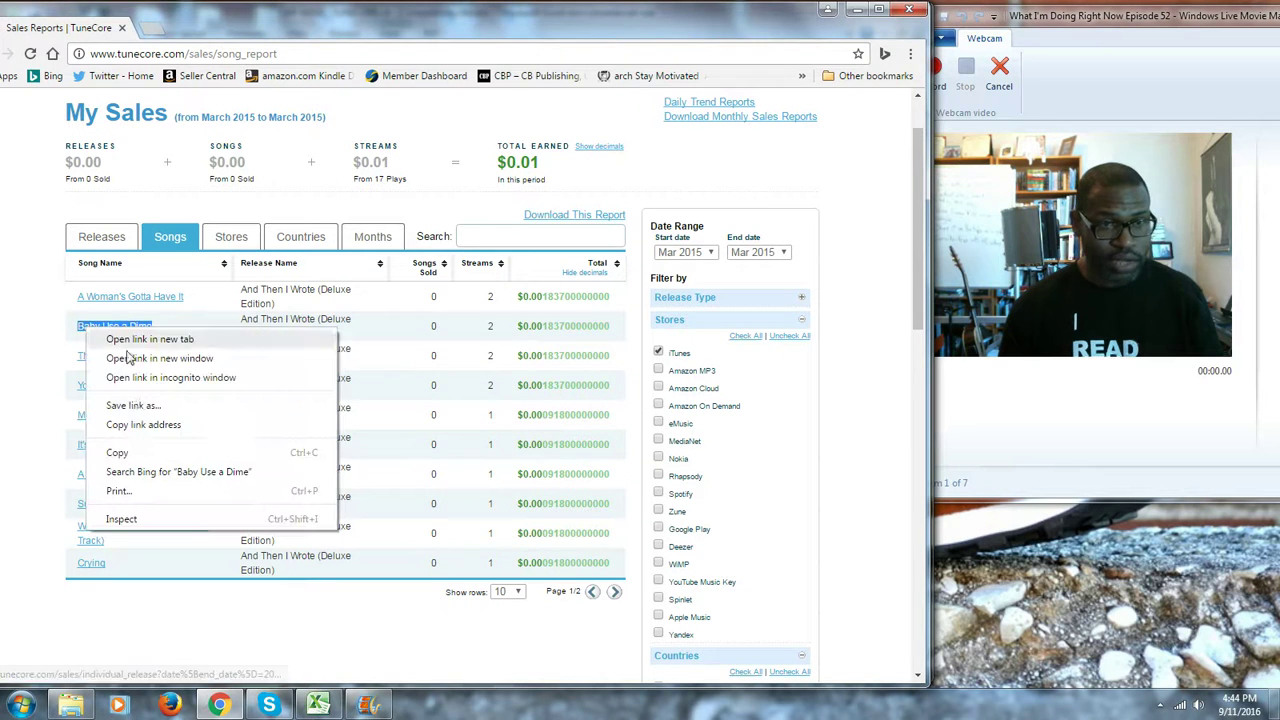
left_click(143, 453)
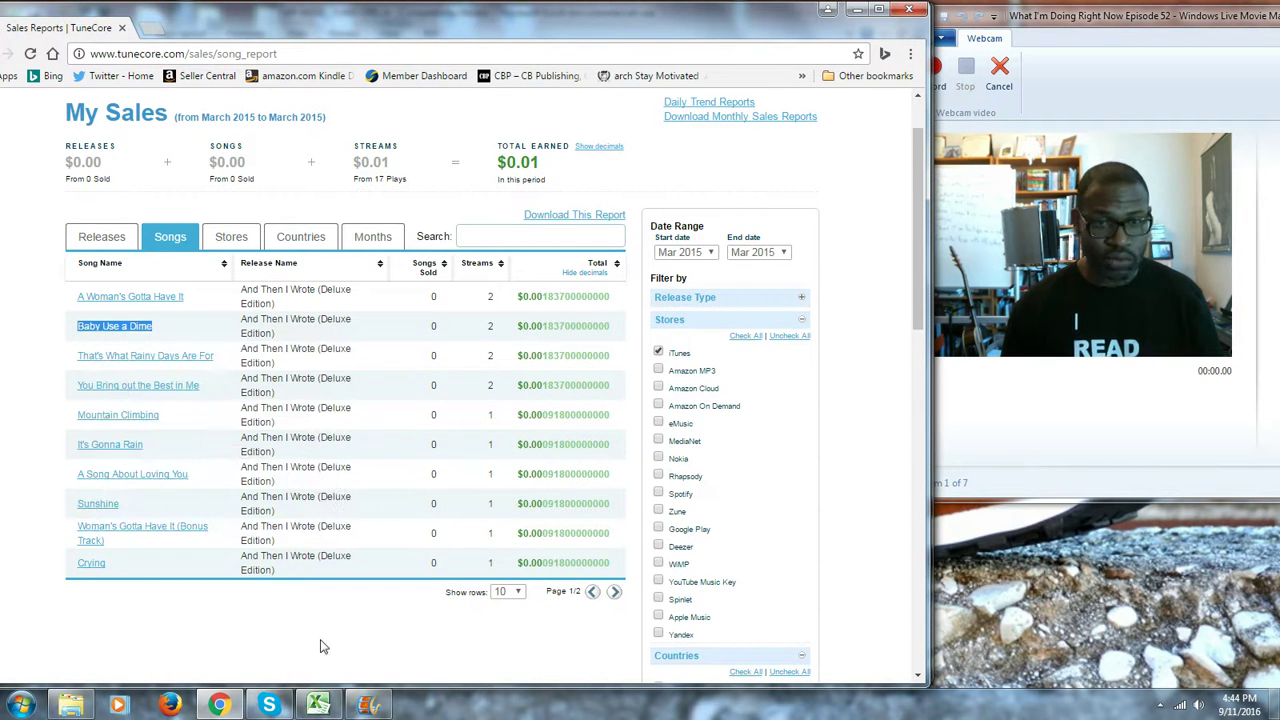
left_click(318, 705)
right_click(182, 302)
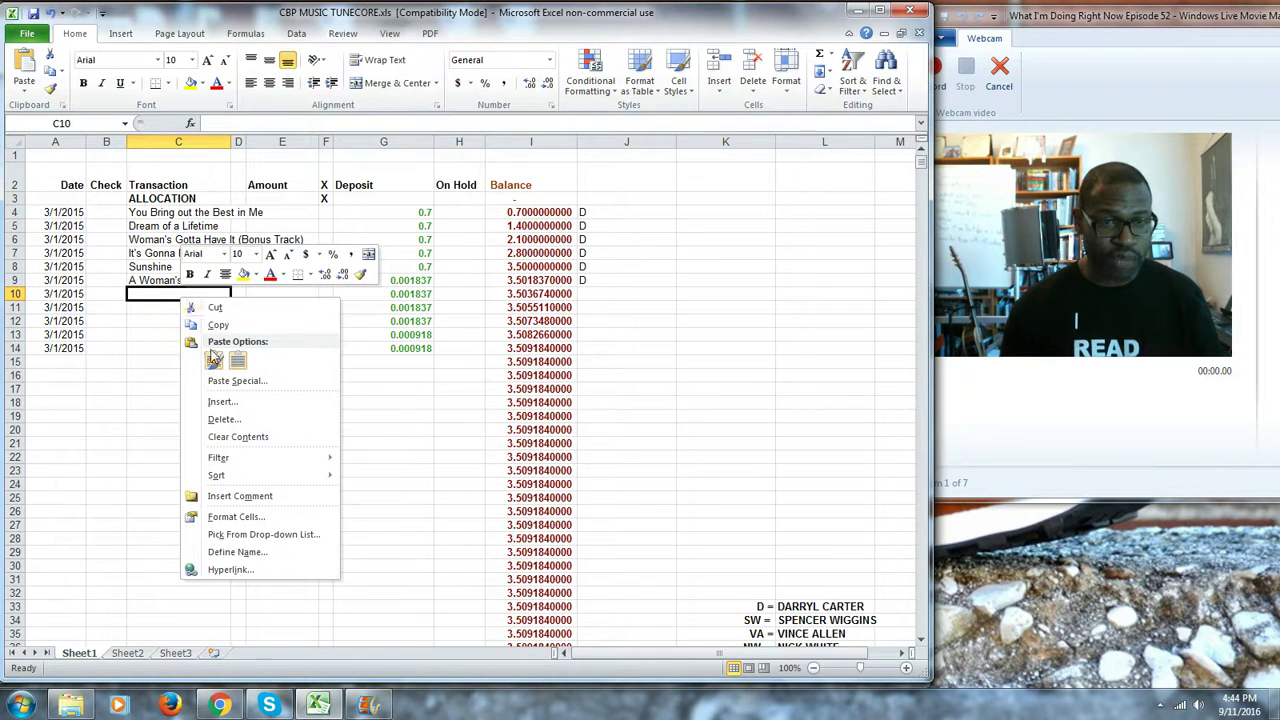
left_click(214, 358)
left_click(247, 315)
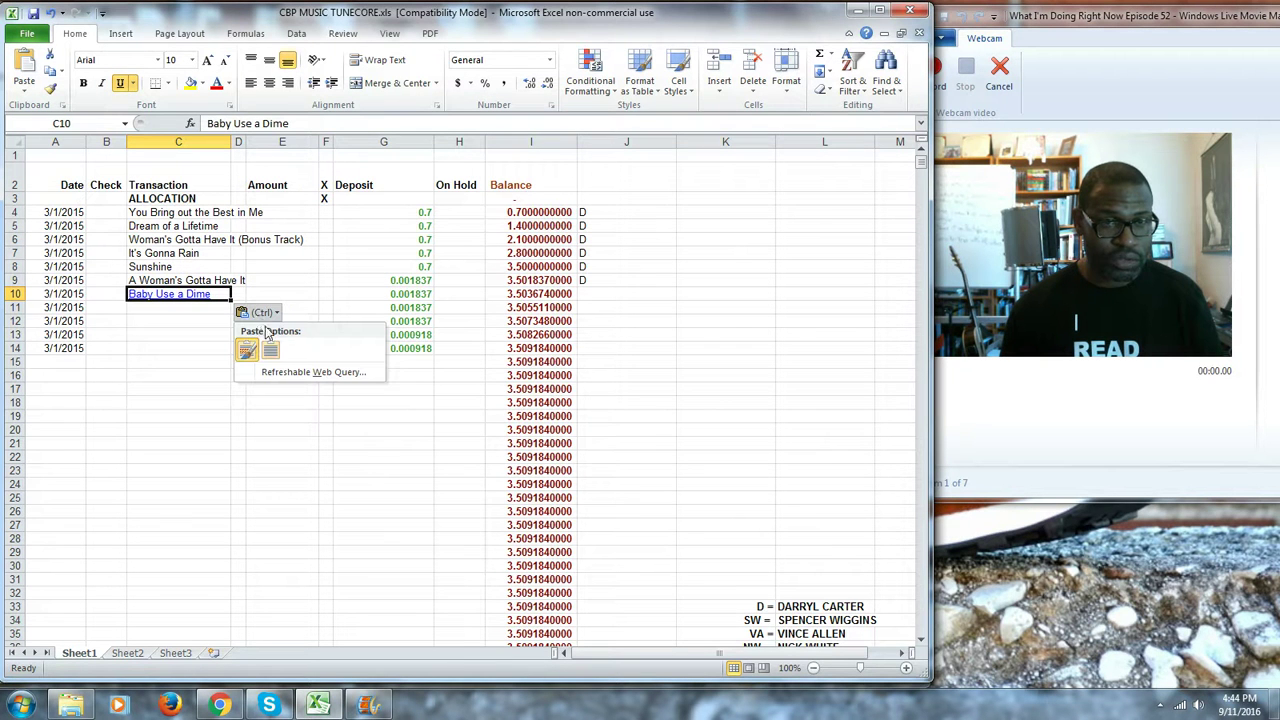
left_click(279, 350)
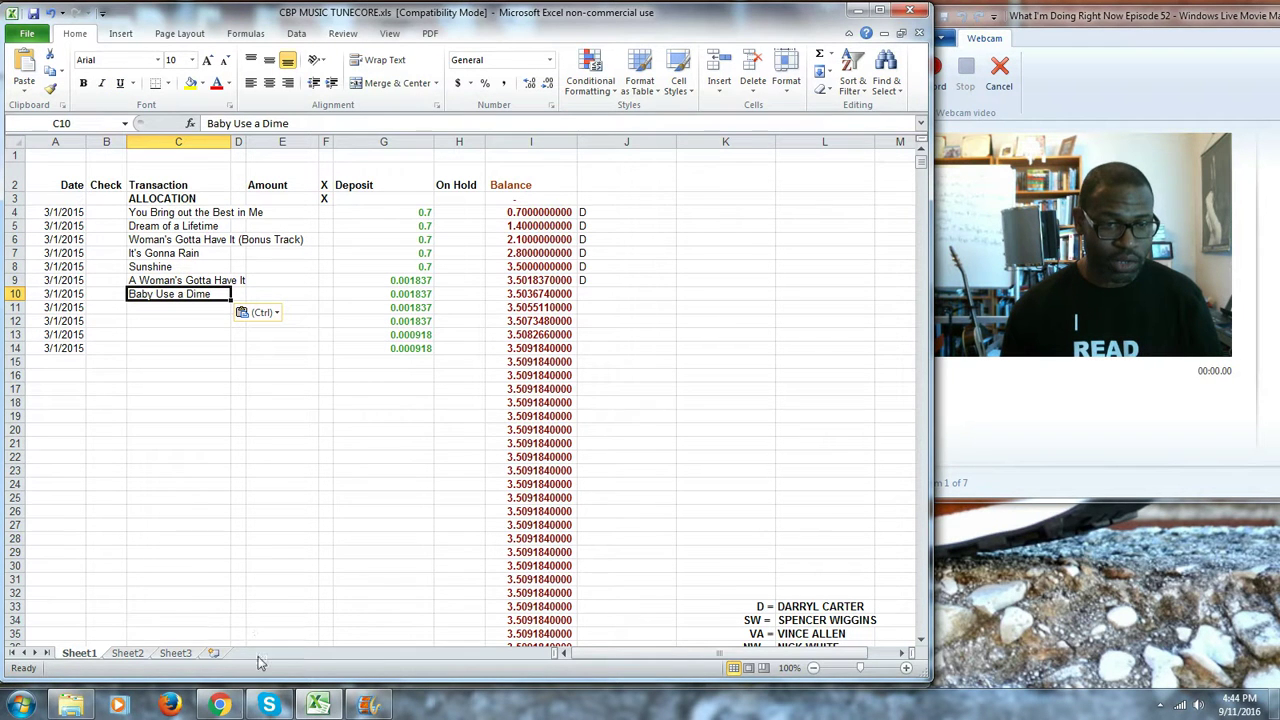
Copy the song title "That's What Rainy Days Are For" from the TuneCore report in Chrome into Excel cell C11, matching the destination formatting
mouse_move(318, 705)
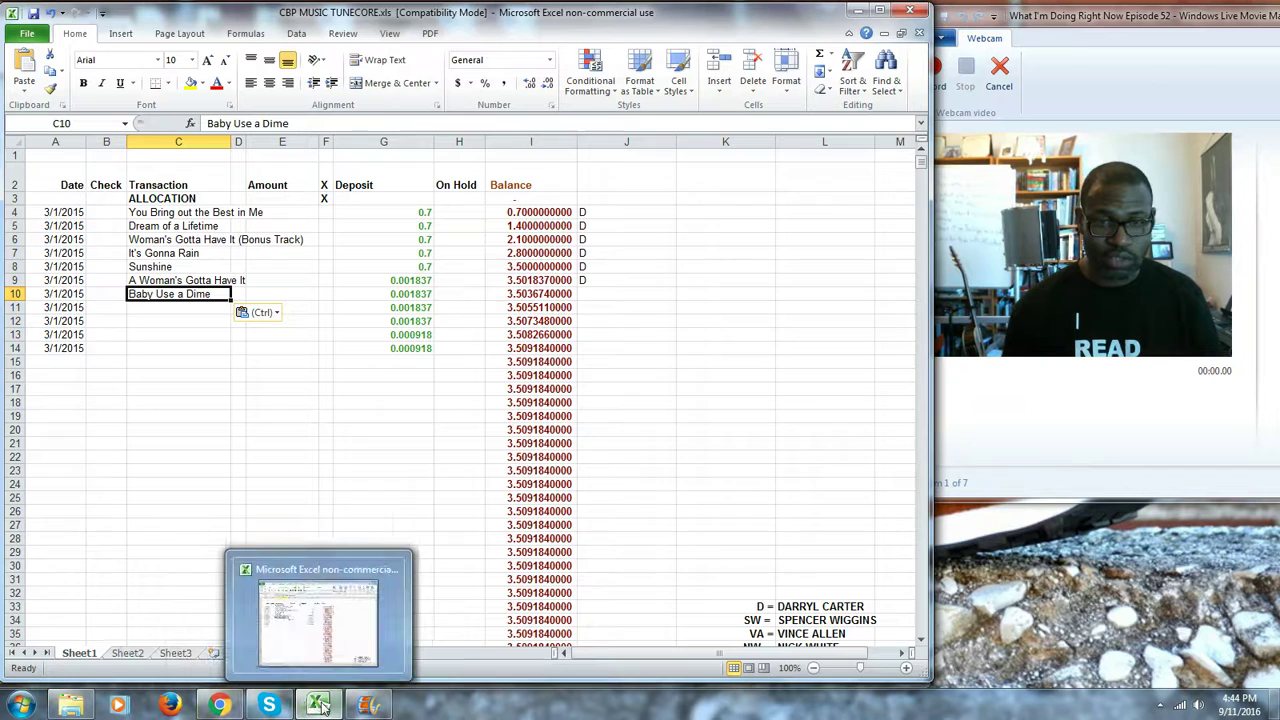
left_click(219, 705)
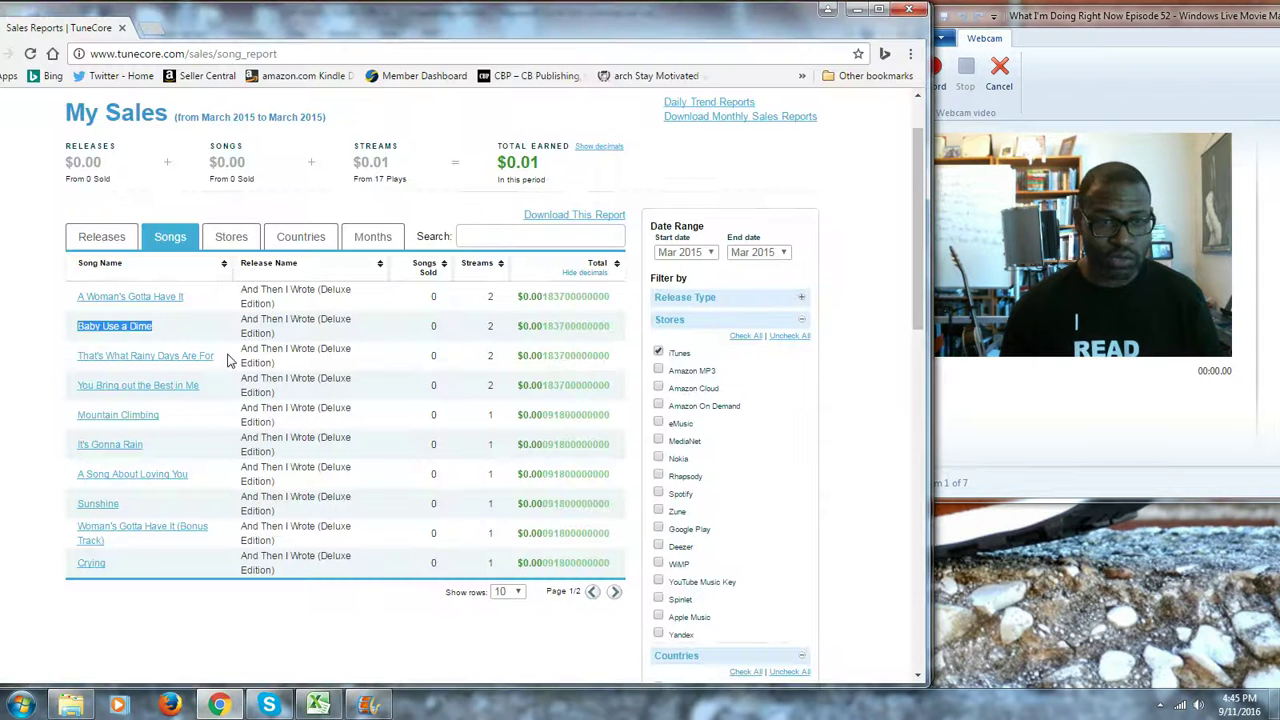
left_click_drag(224, 362, 81, 364)
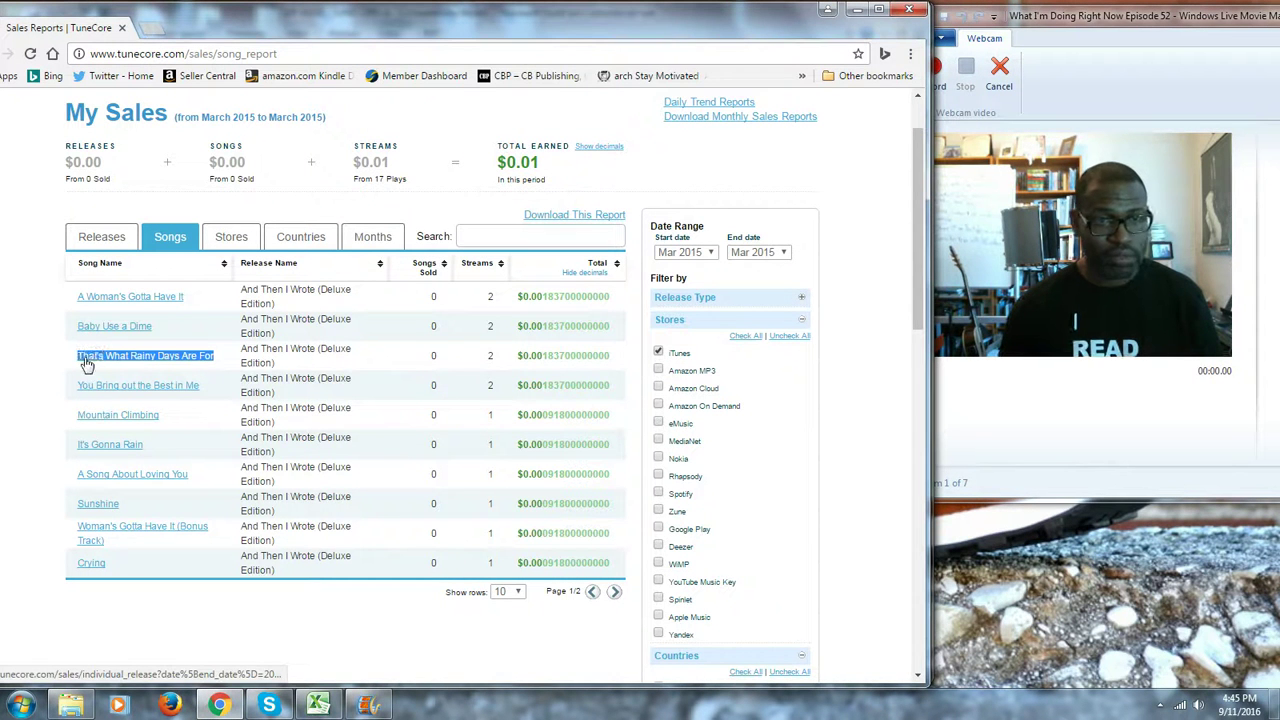
right_click(87, 365)
left_click(145, 482)
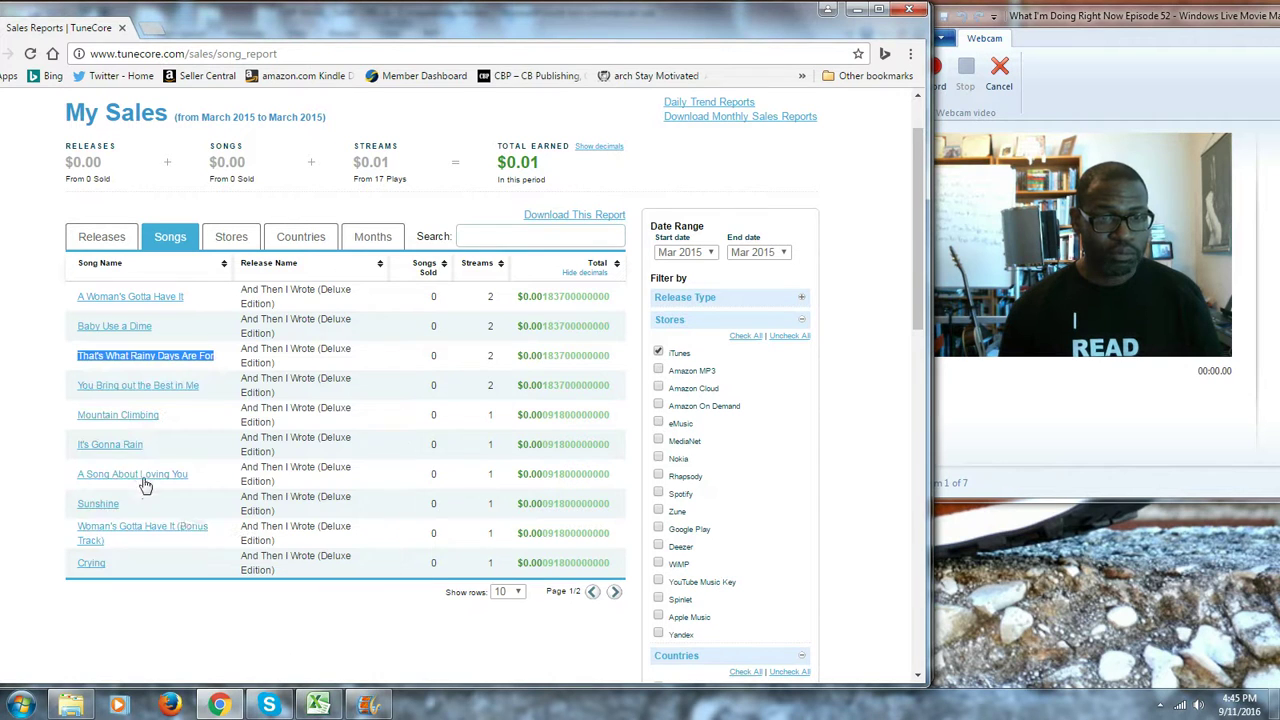
left_click(318, 705)
left_click(179, 312)
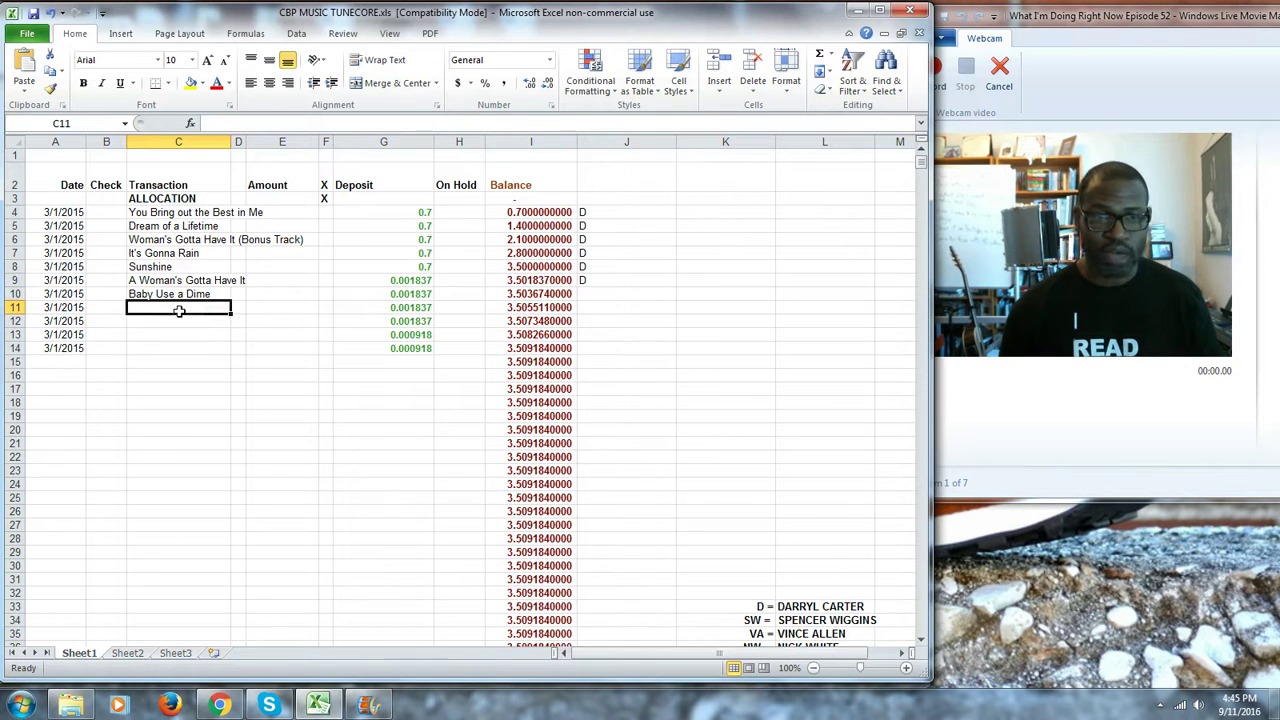
right_click(180, 311)
left_click(240, 378)
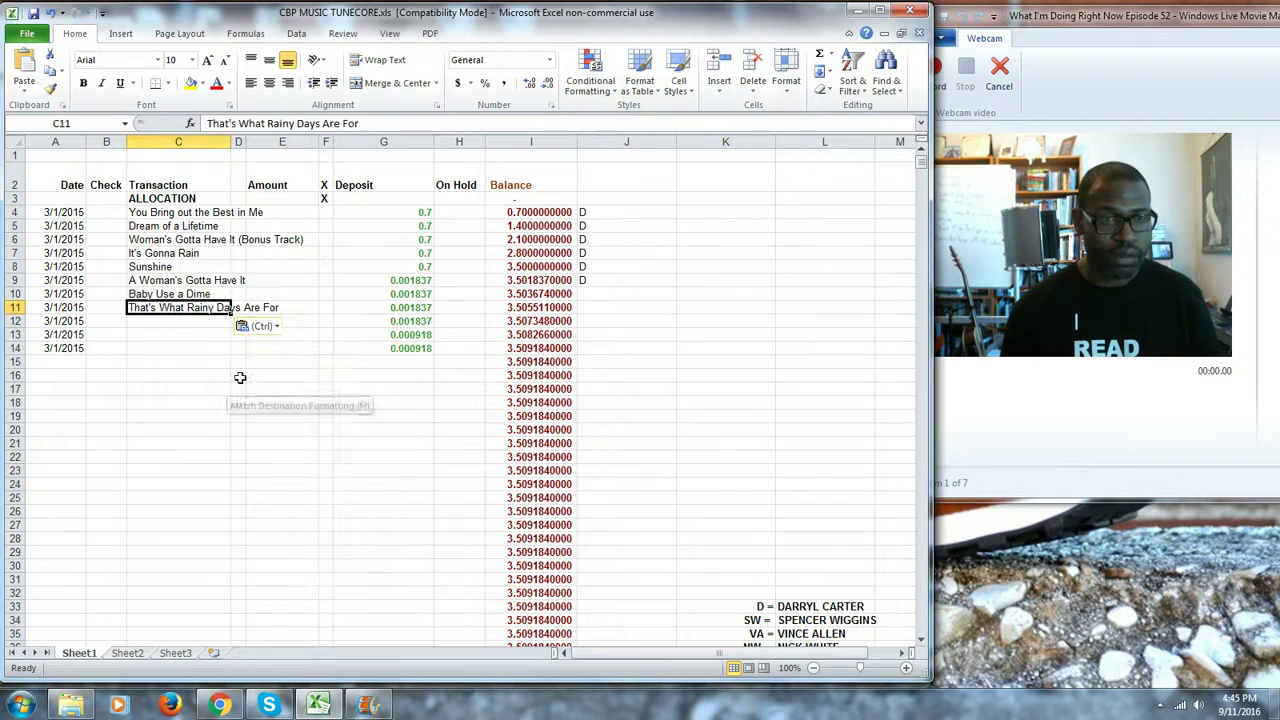
Copy the song title "You Bring out the Best in Me" from the TuneCore report in Chrome into Excel cell C12, matching the destination formatting
left_click(170, 320)
left_click(240, 705)
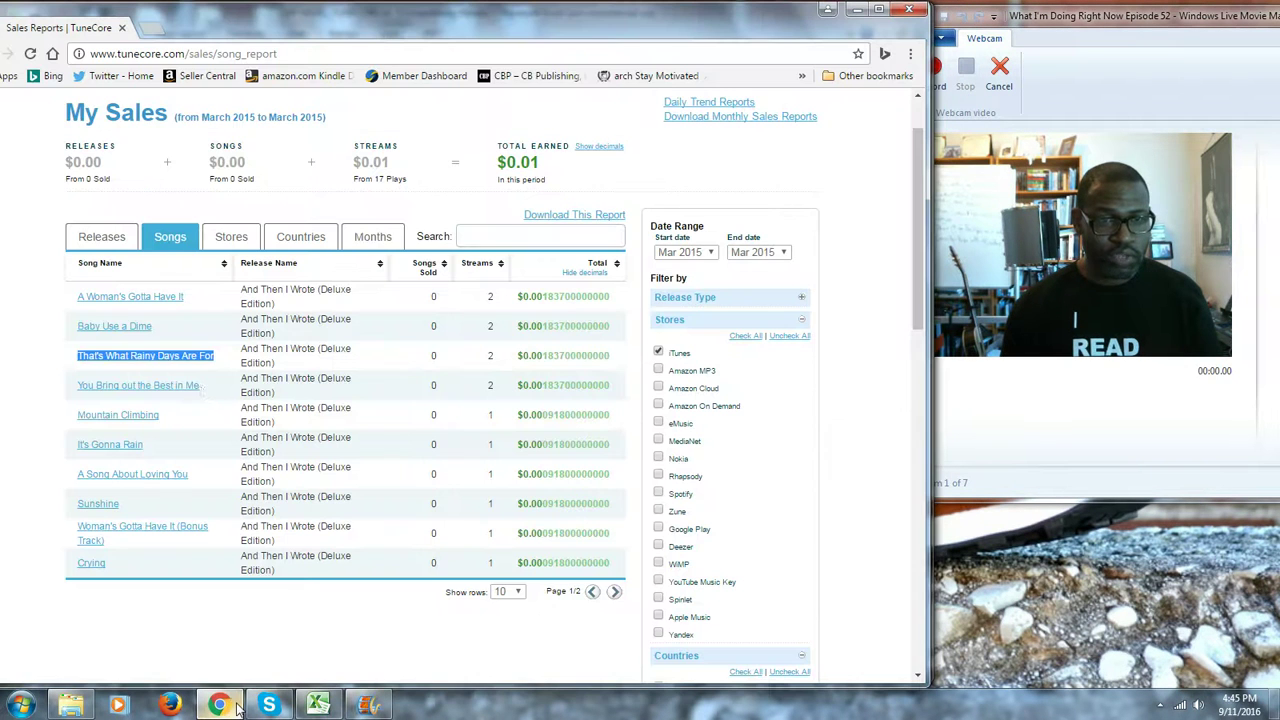
left_click_drag(200, 386, 110, 380)
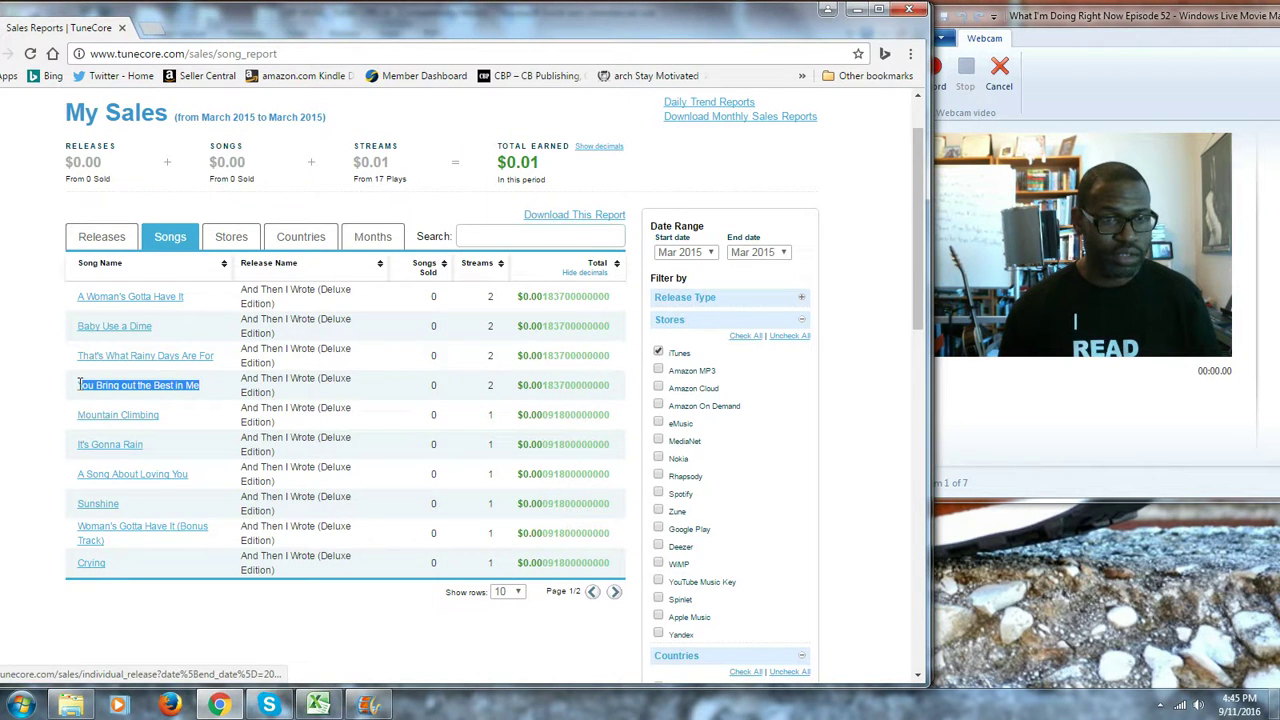
right_click(84, 390)
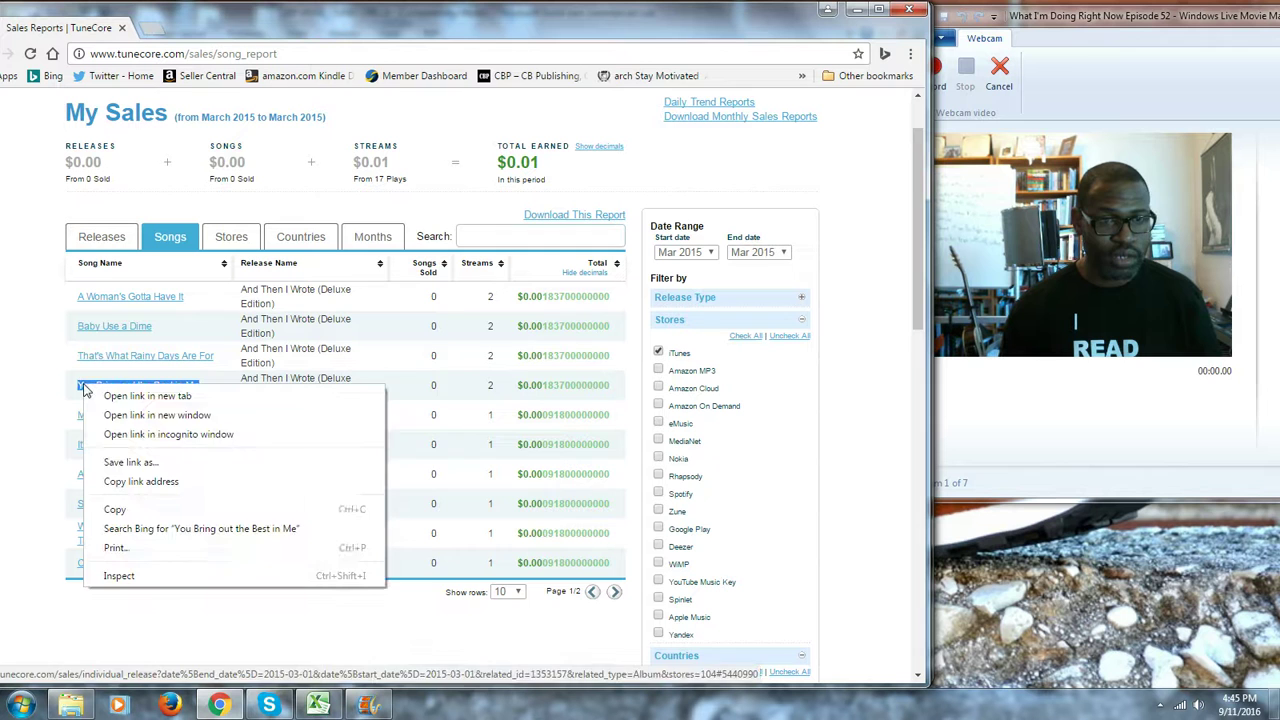
left_click(120, 511)
left_click(318, 706)
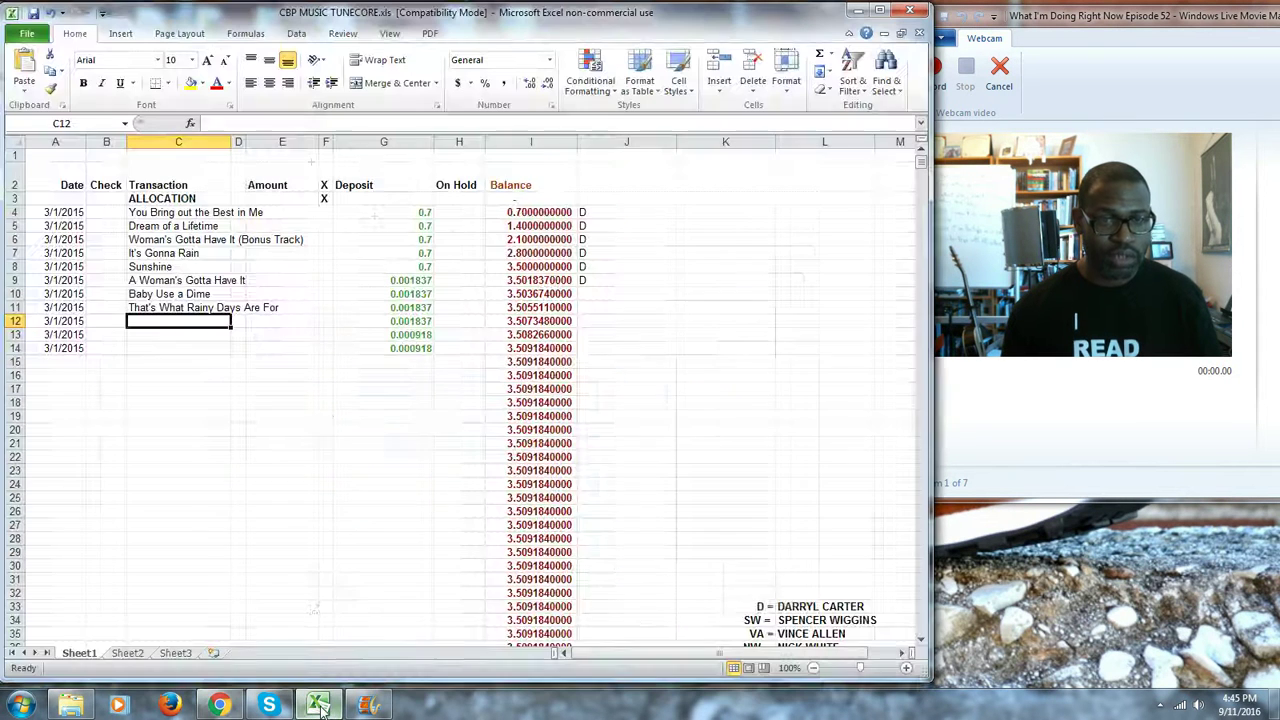
right_click(163, 317)
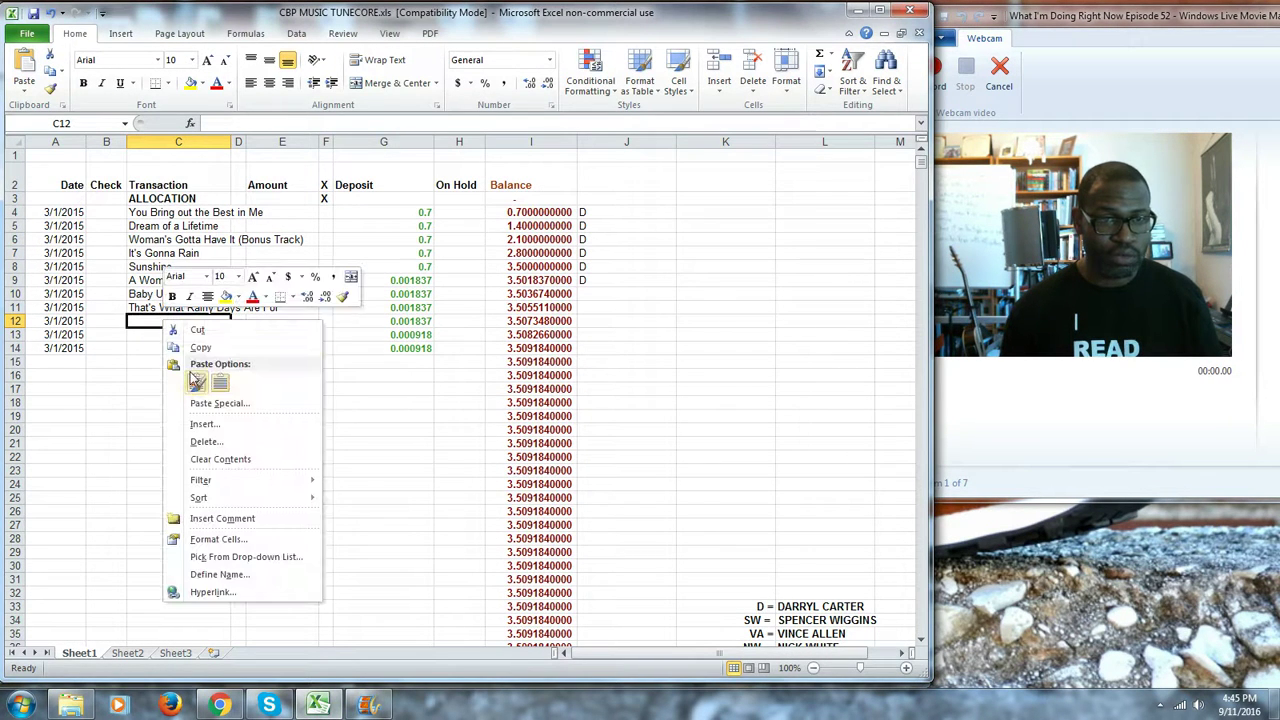
left_click(221, 383)
Copy the song title "Mountain Climbing" from the TuneCore report in Chrome into Excel cell C13, matching the destination formatting
left_click(192, 336)
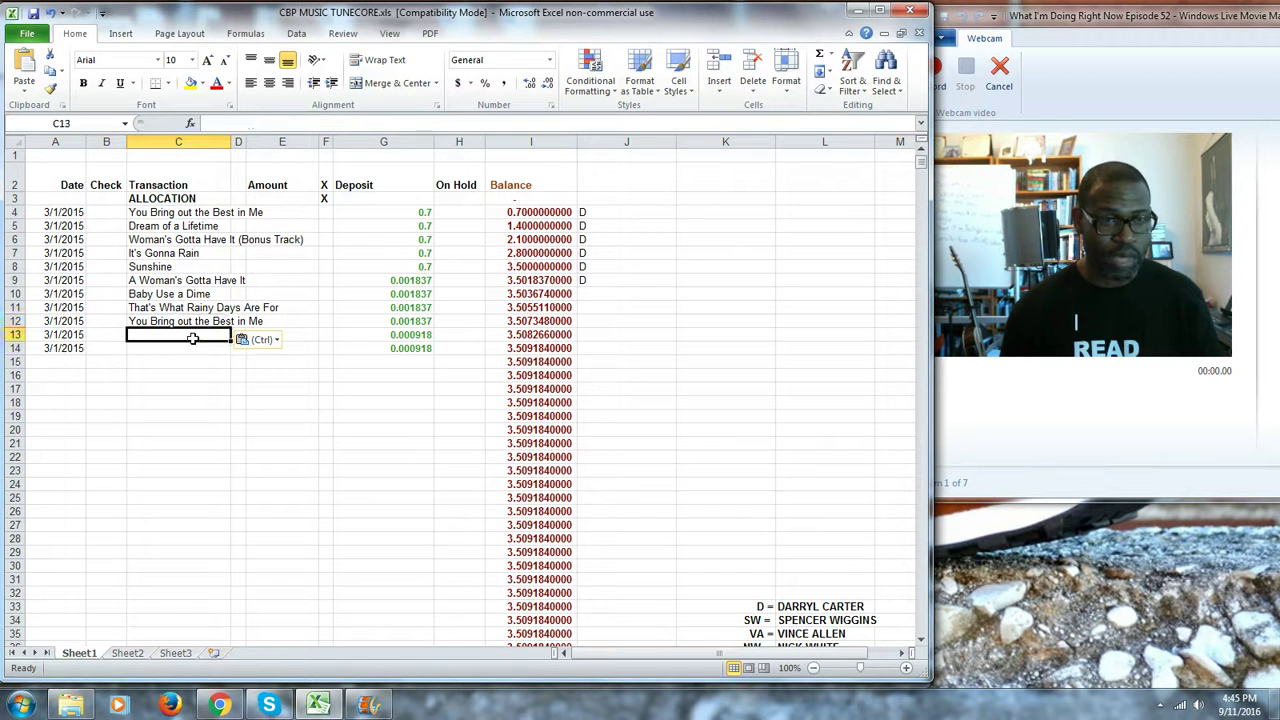
left_click(220, 706)
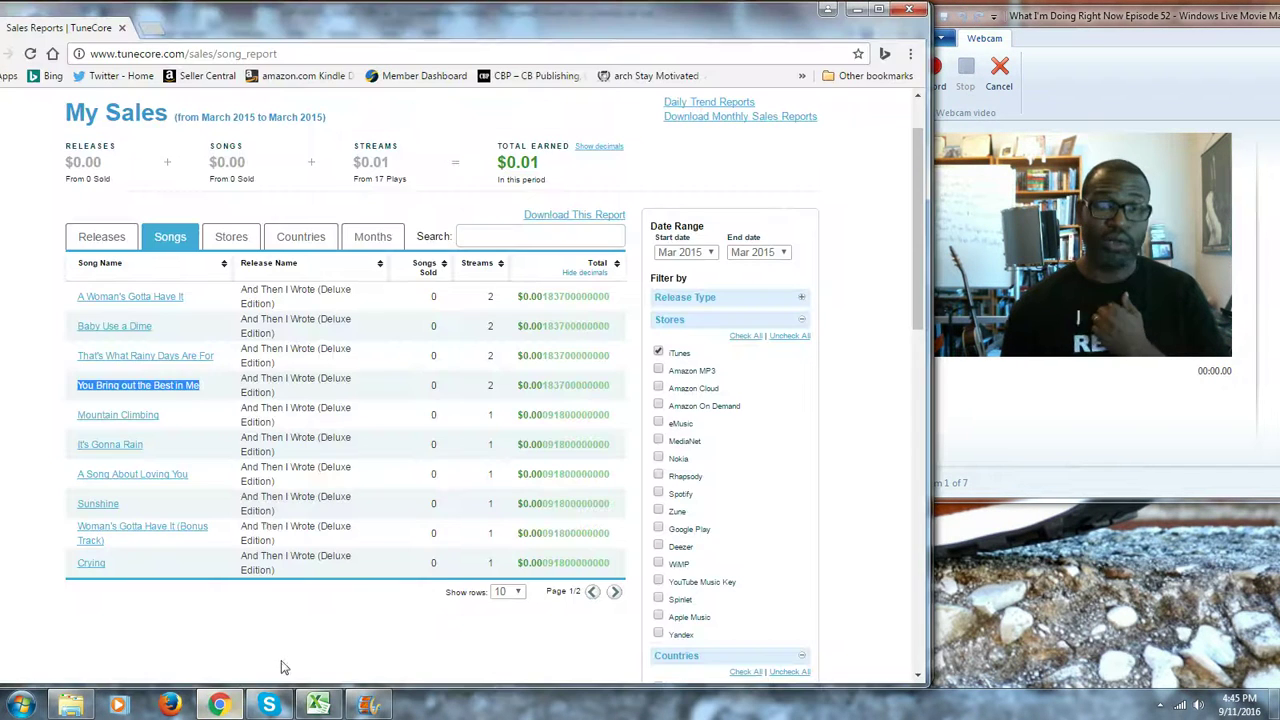
left_click_drag(163, 418, 81, 418)
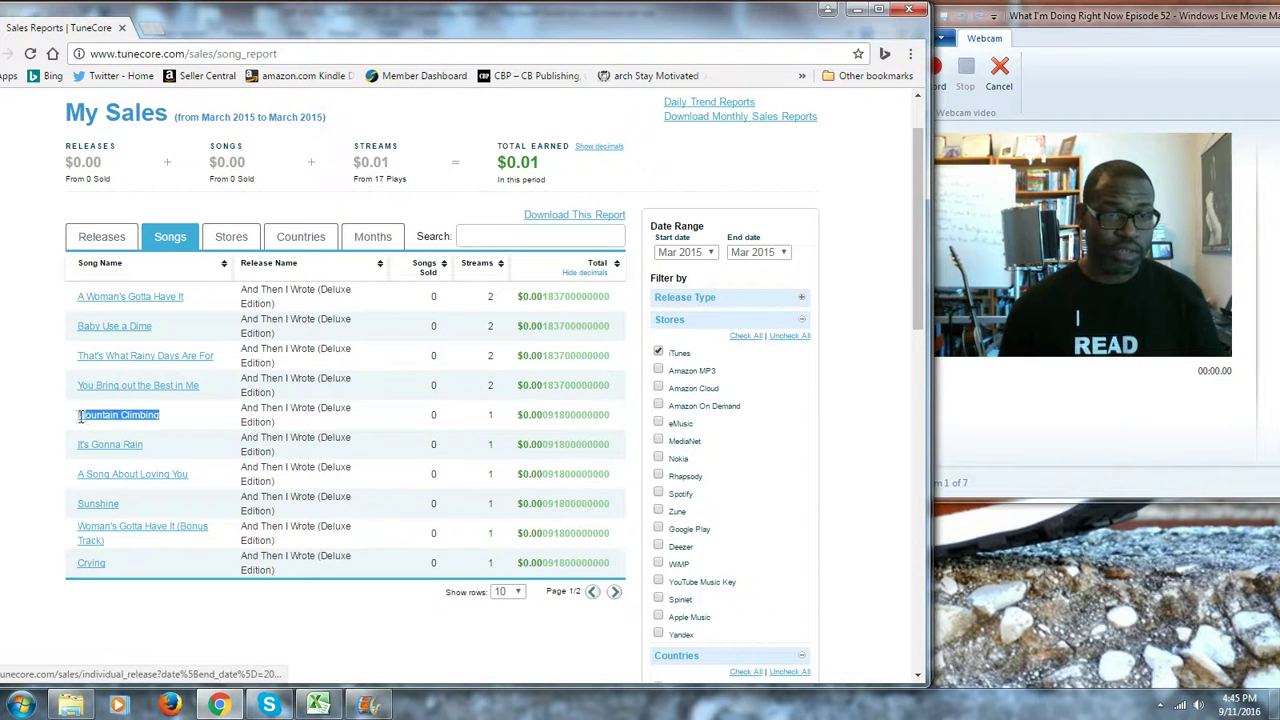
right_click(90, 422)
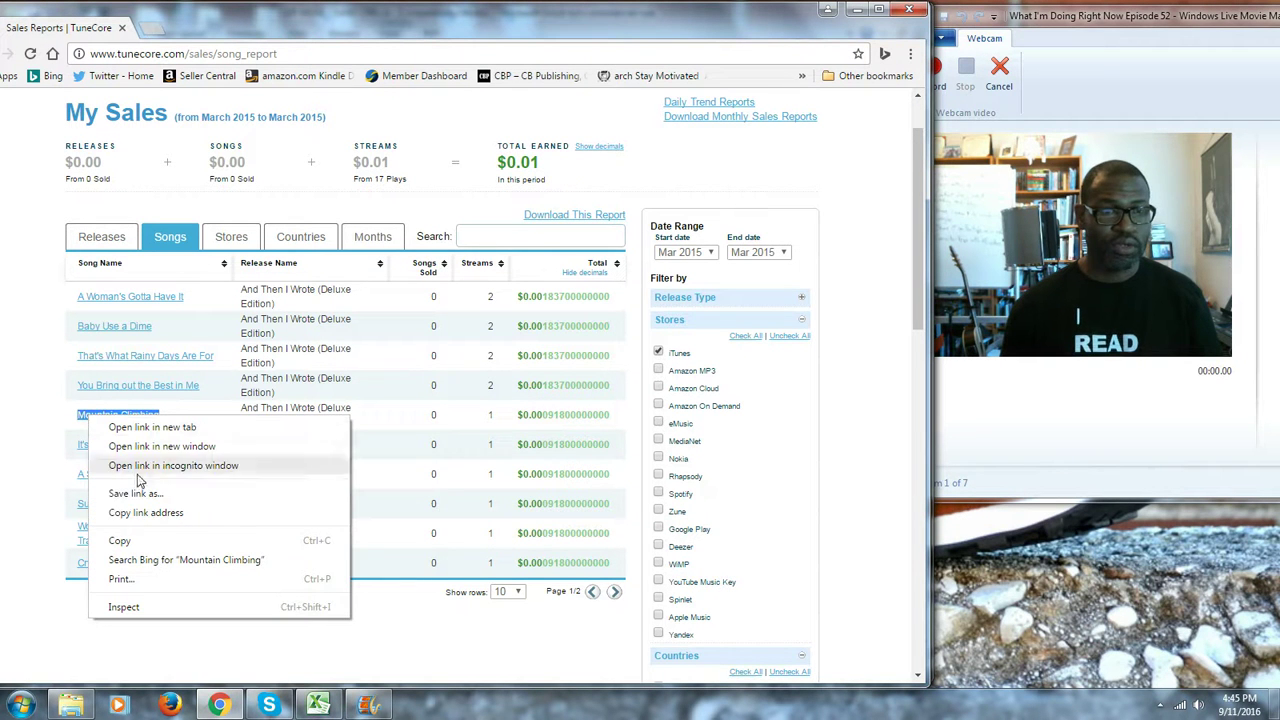
left_click(147, 541)
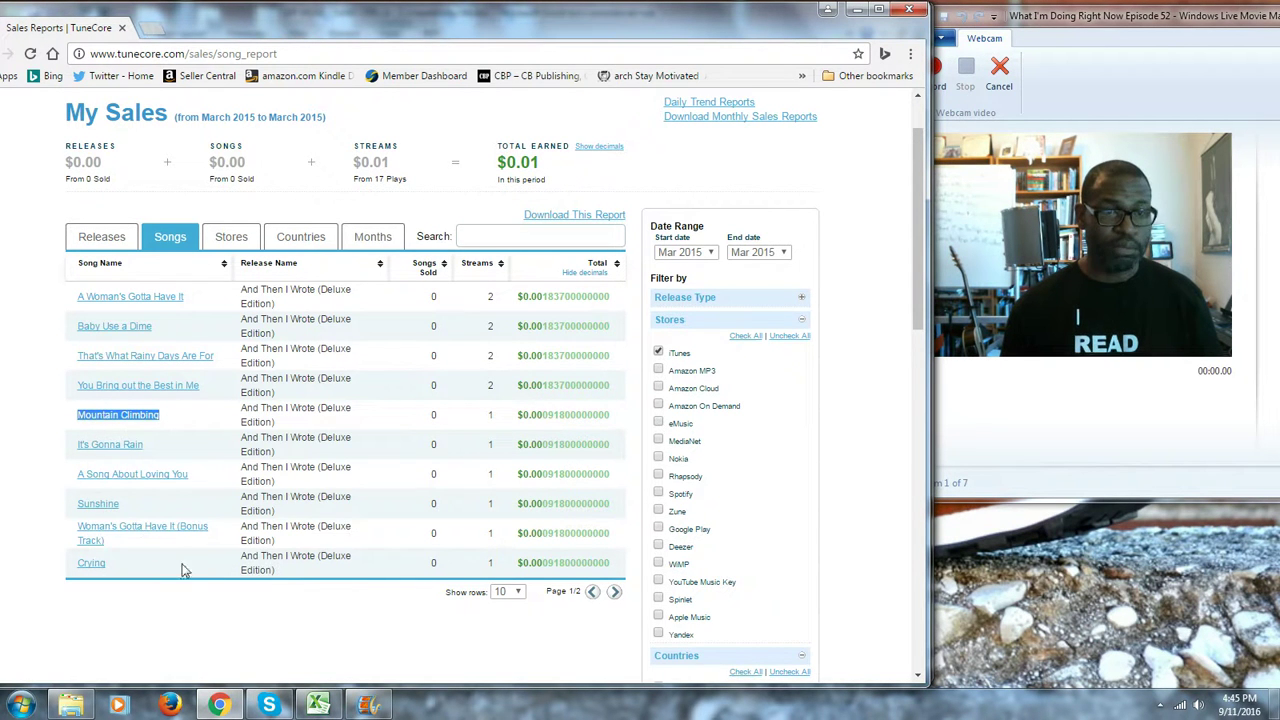
left_click(318, 706)
right_click(176, 335)
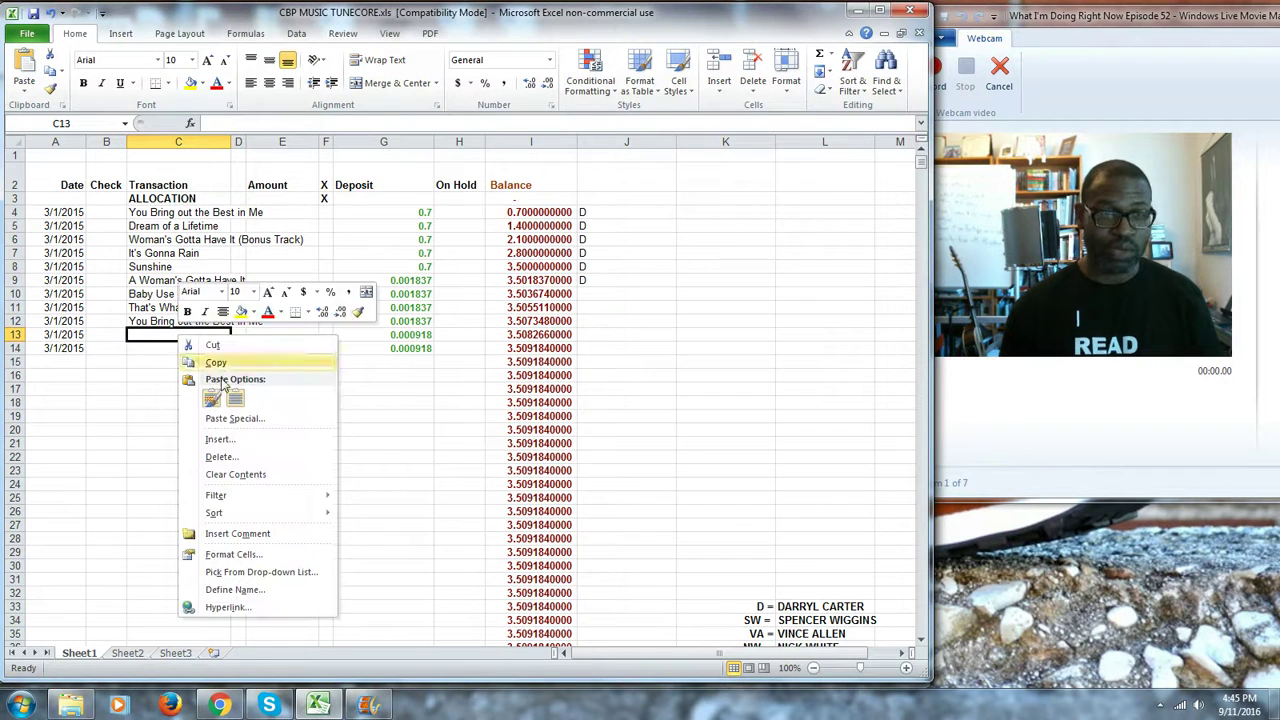
left_click(231, 398)
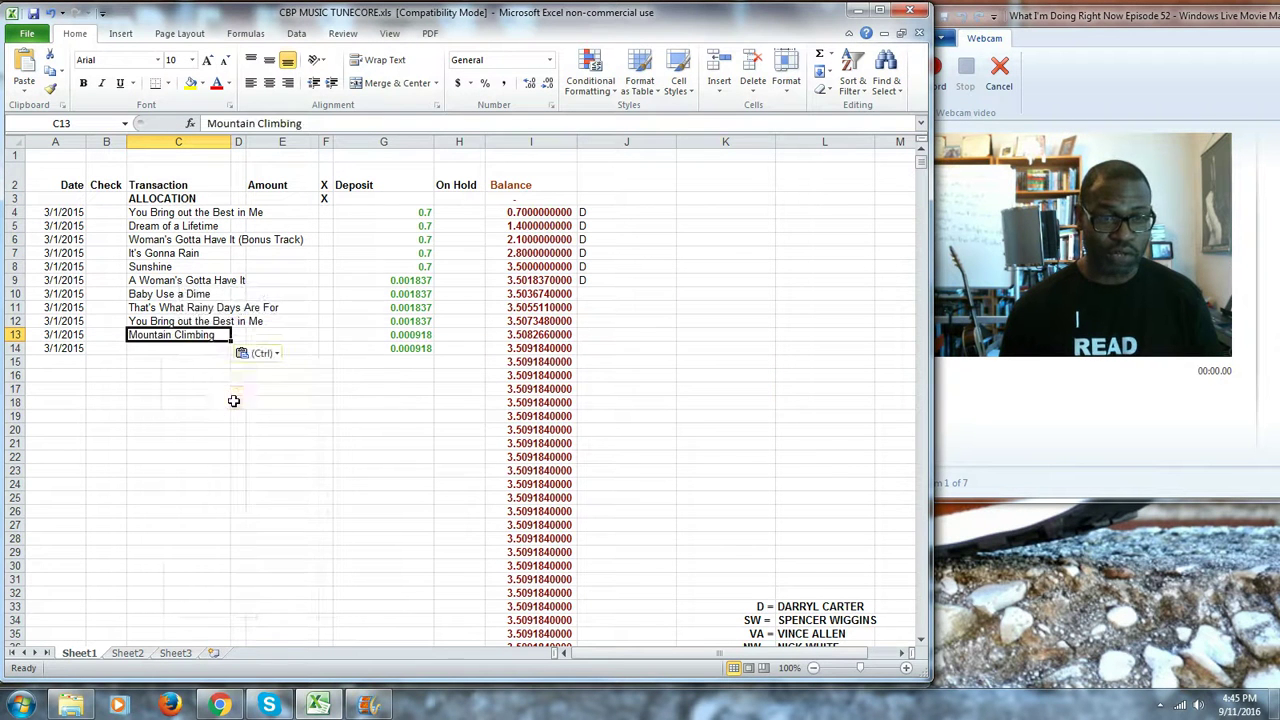
Copy the song title "It's Gonna Rain" from the TuneCore report in Chrome into Excel cell C14, matching the destination formatting
left_click(219, 706)
left_click_drag(147, 453, 77, 452)
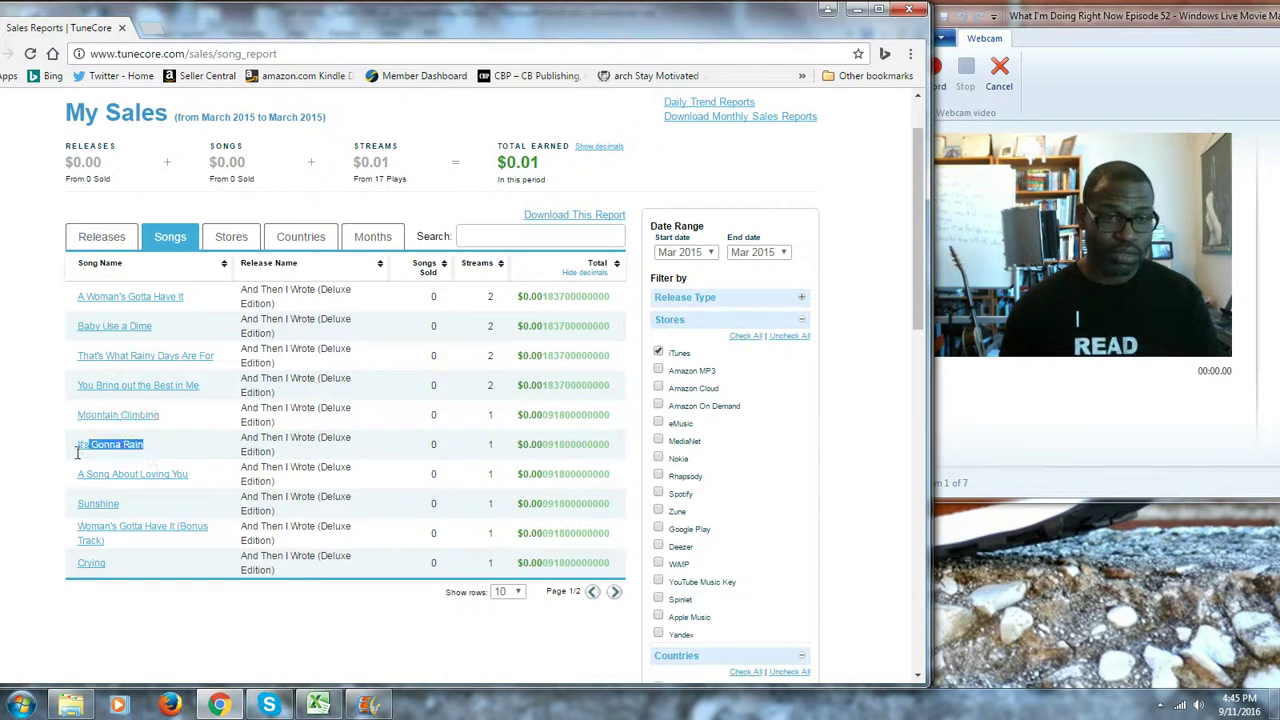
right_click(88, 450)
left_click(118, 461)
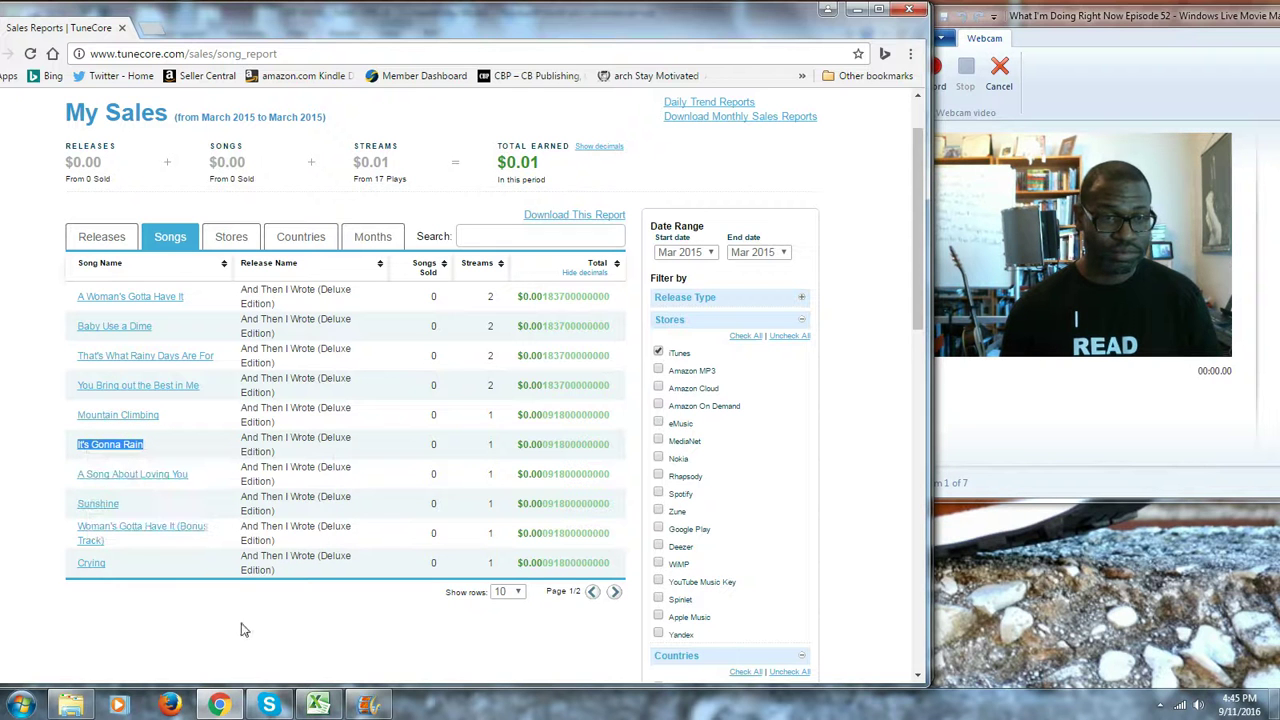
left_click(316, 705)
left_click(174, 357)
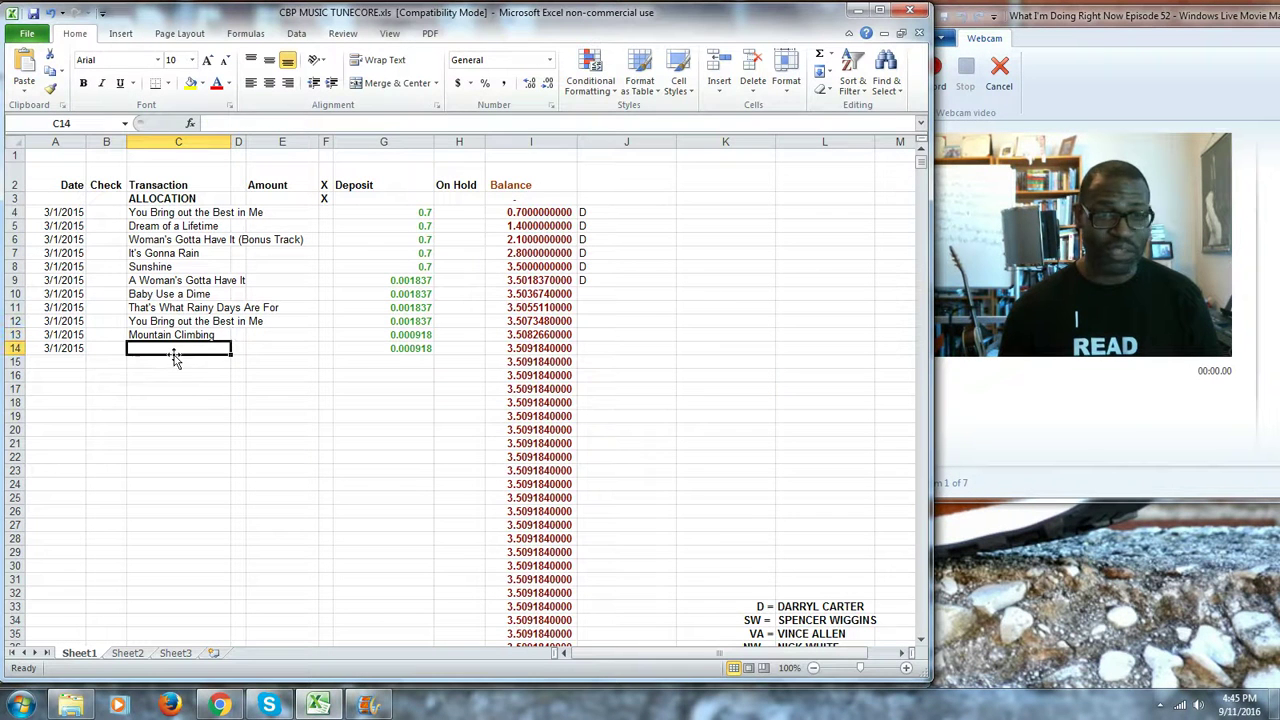
right_click(195, 347)
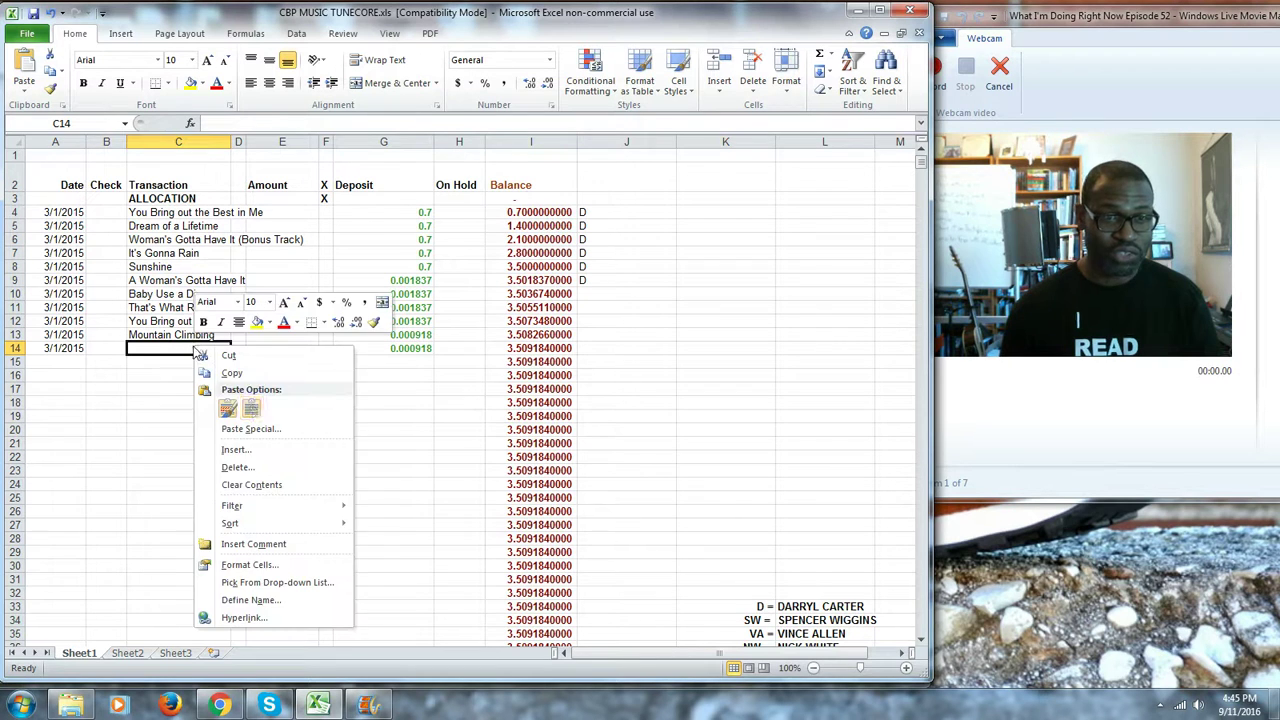
left_click(251, 407)
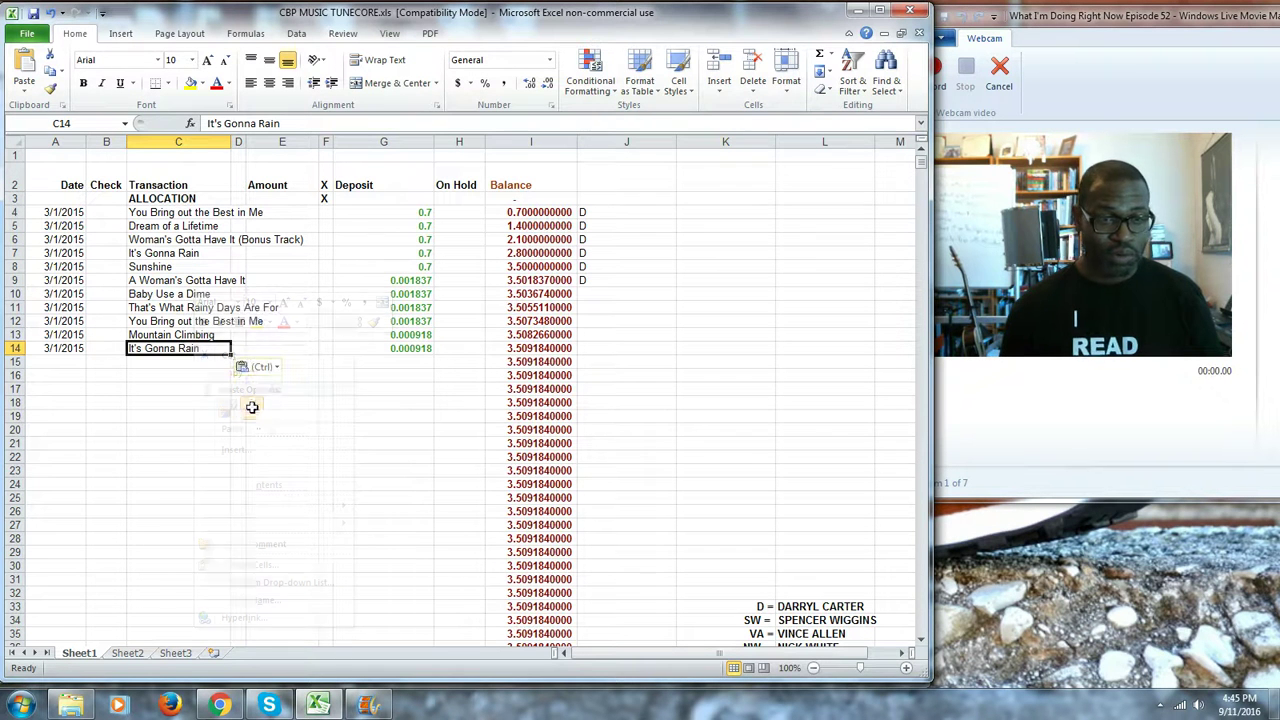
left_click(291, 352)
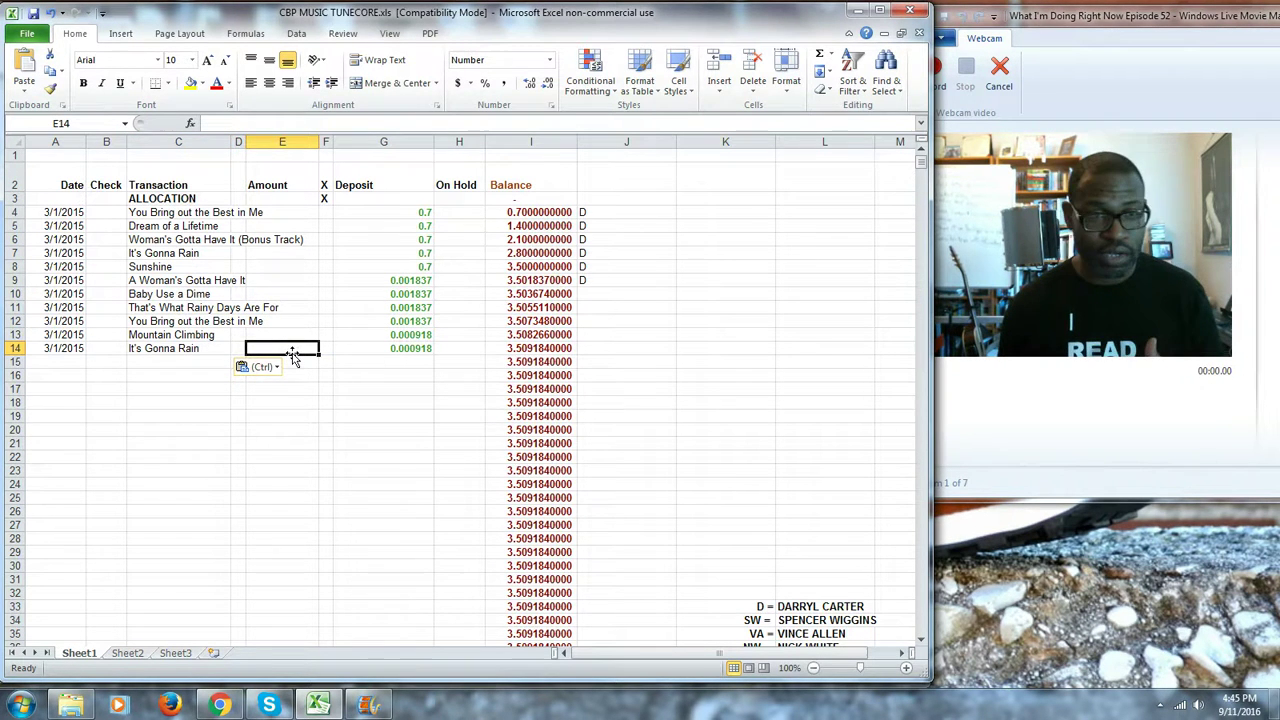
Copy the 0.000918 total for "A Song About Loving You" from the TuneCore report in Chrome into Excel cell G15, keeping source formatting
left_click(219, 705)
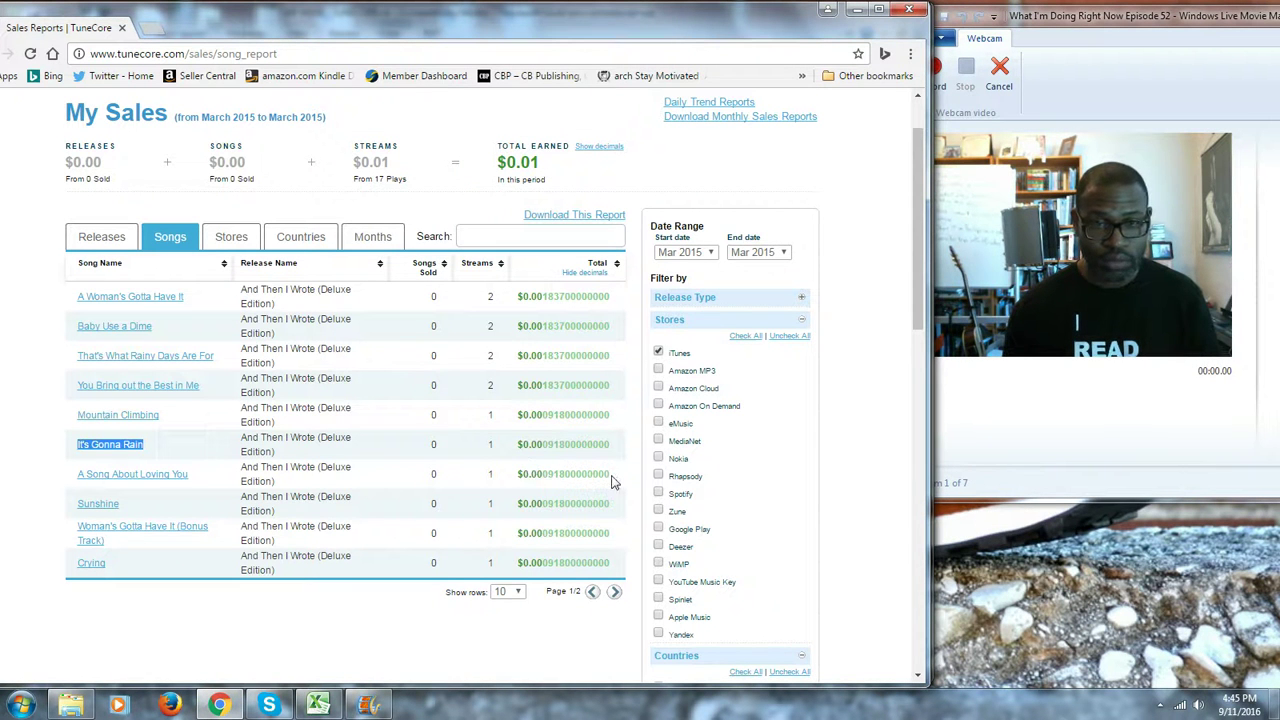
left_click_drag(611, 477, 529, 480)
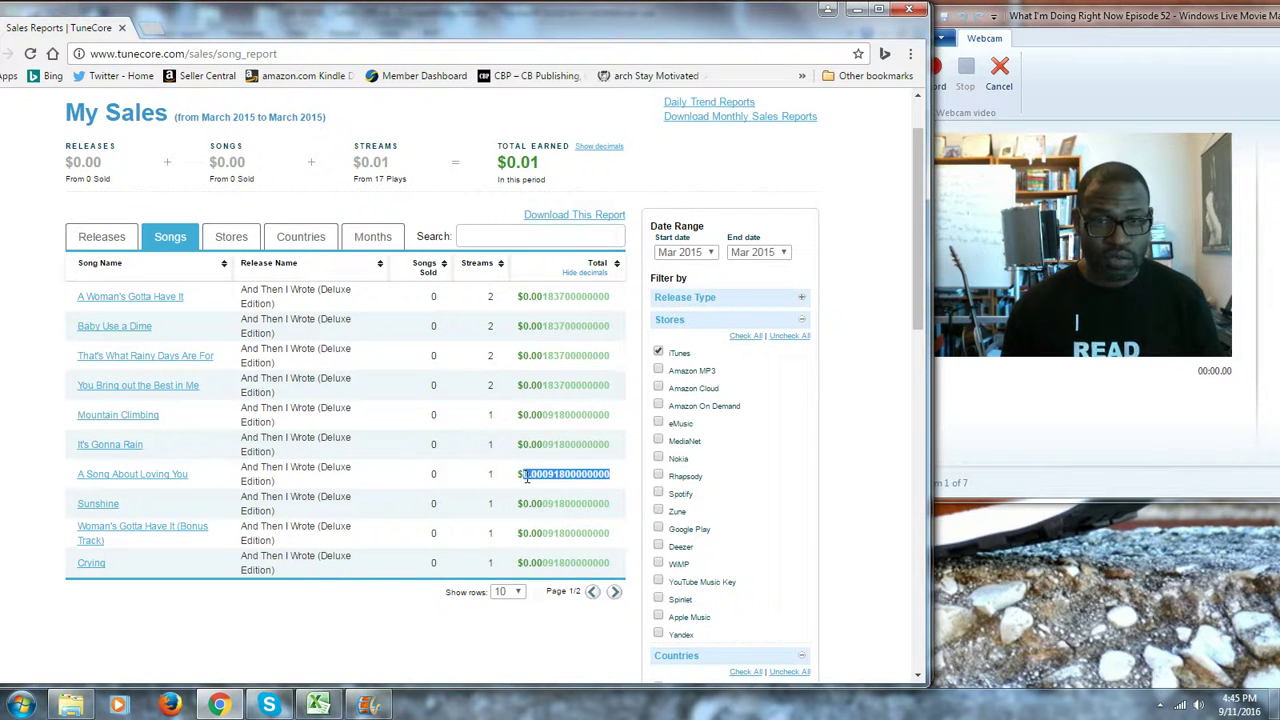
right_click(532, 480)
left_click(545, 494)
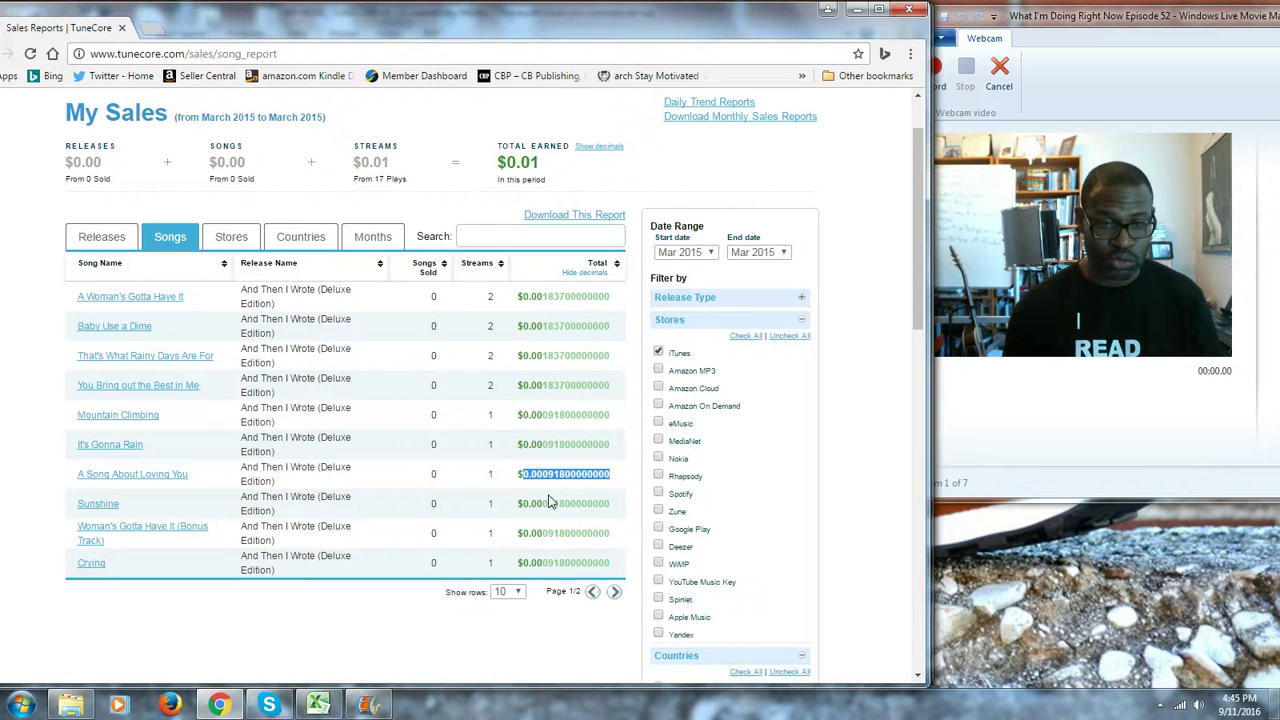
left_click(230, 705)
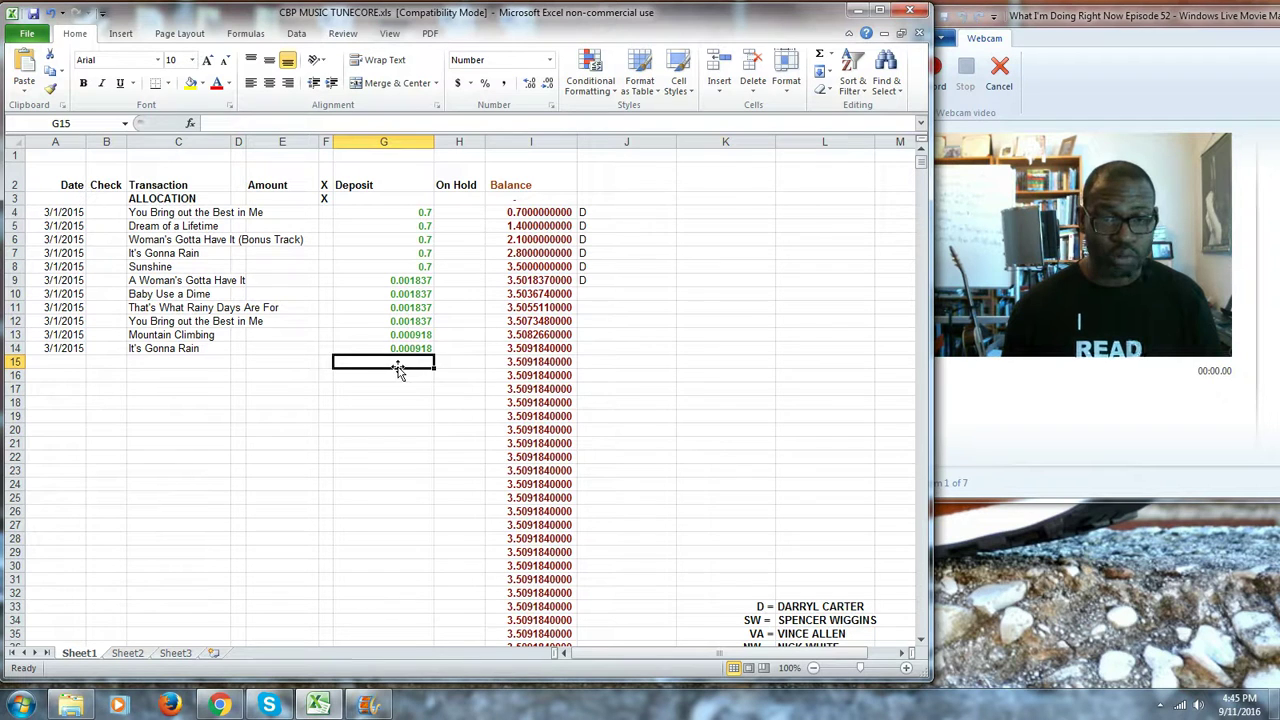
right_click(398, 360)
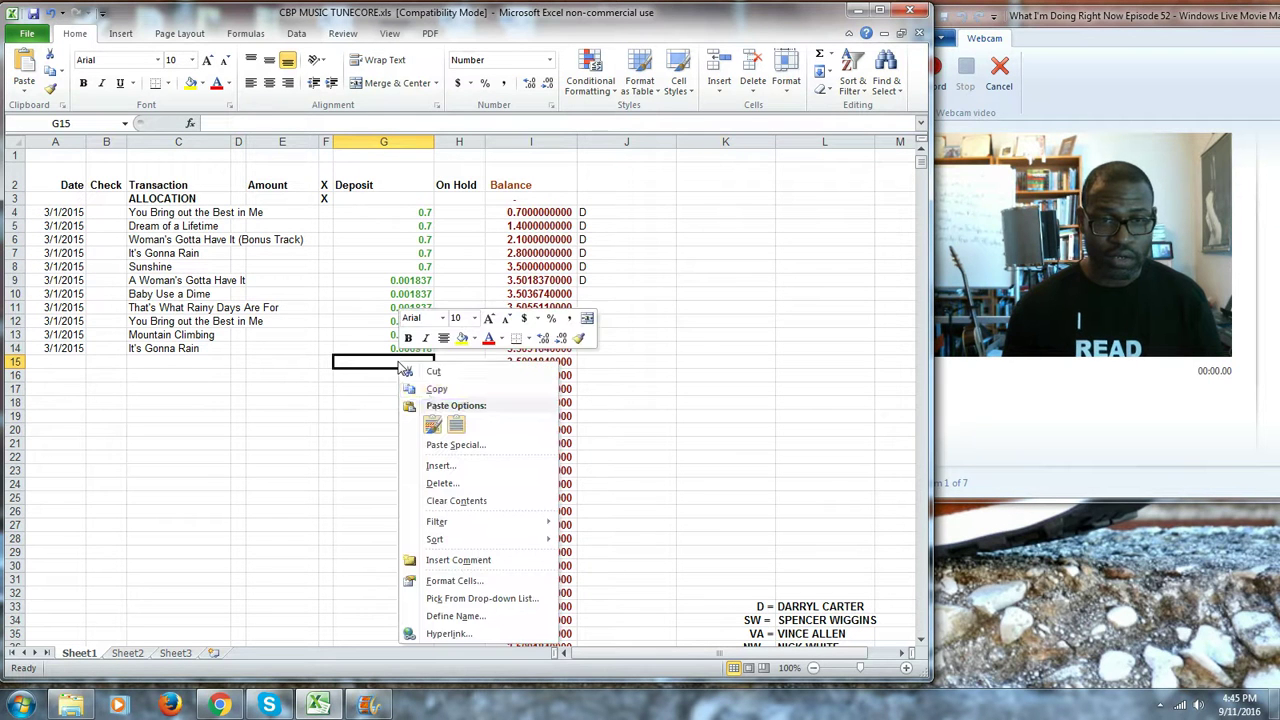
left_click(421, 428)
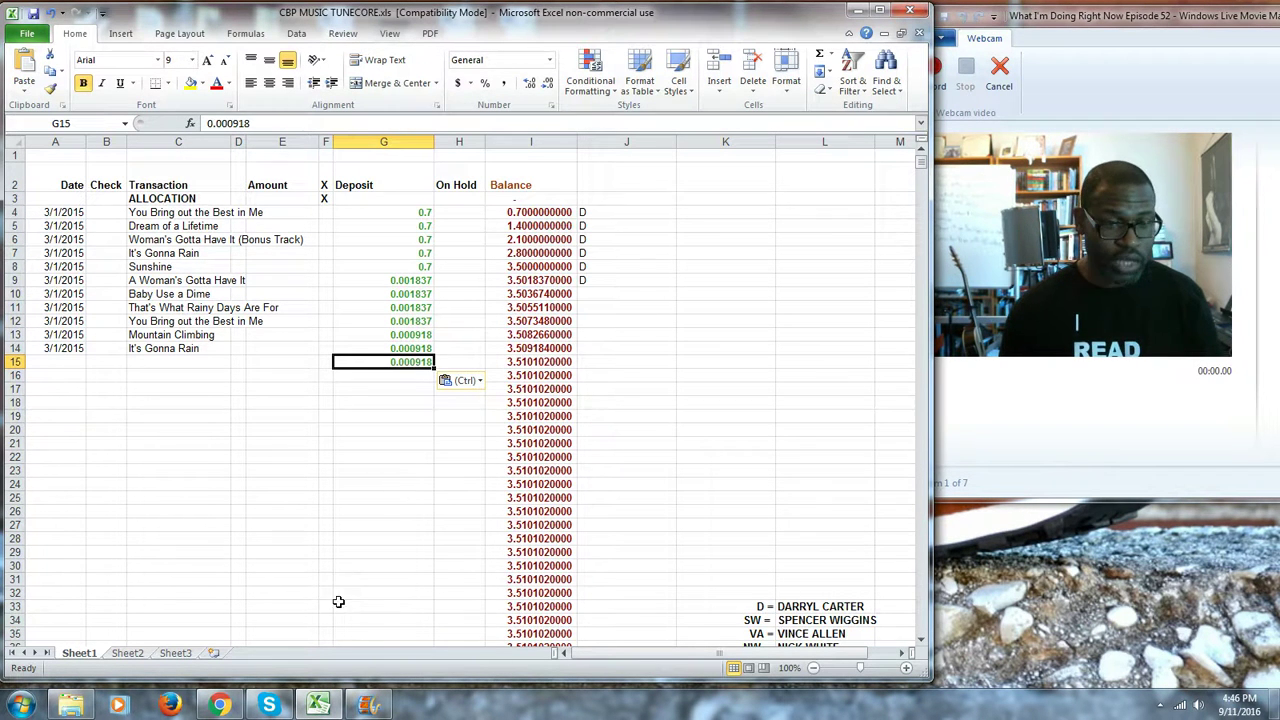
Copy the 0.000918 total for "Sunshine" from the TuneCore report in Chrome into Excel cell G16, keeping source formatting
left_click(222, 706)
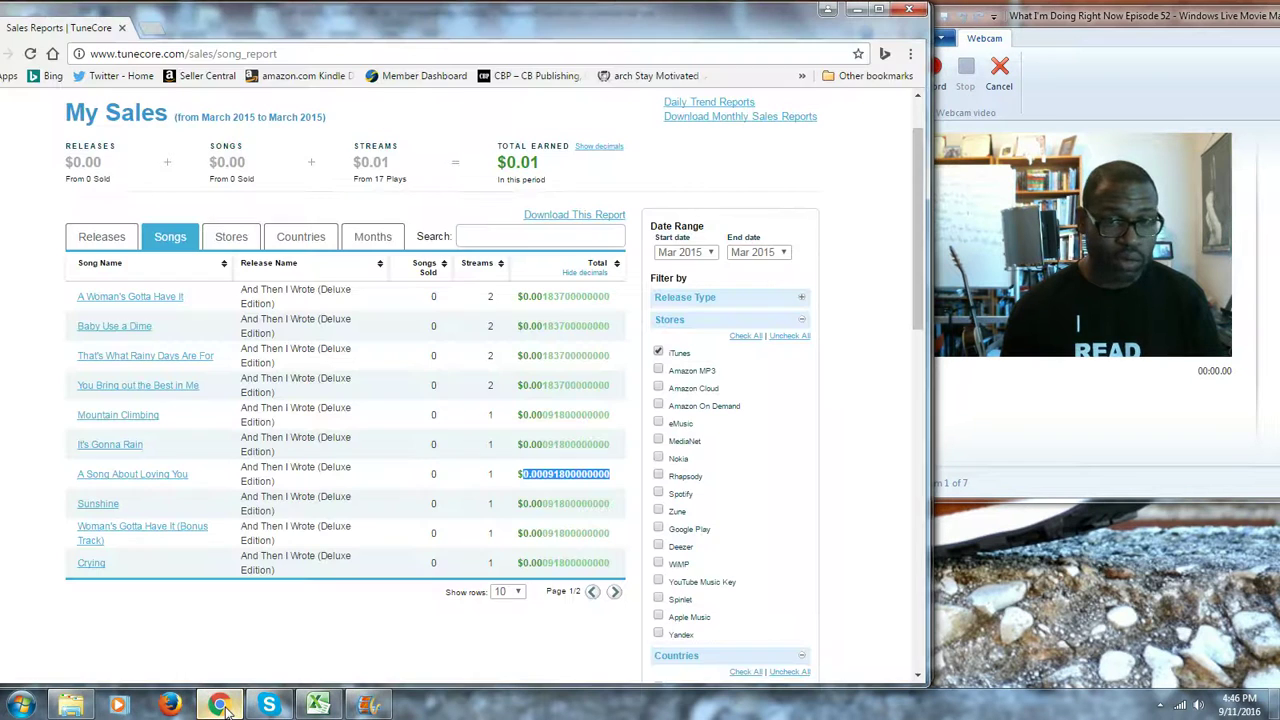
left_click_drag(612, 513, 591, 503)
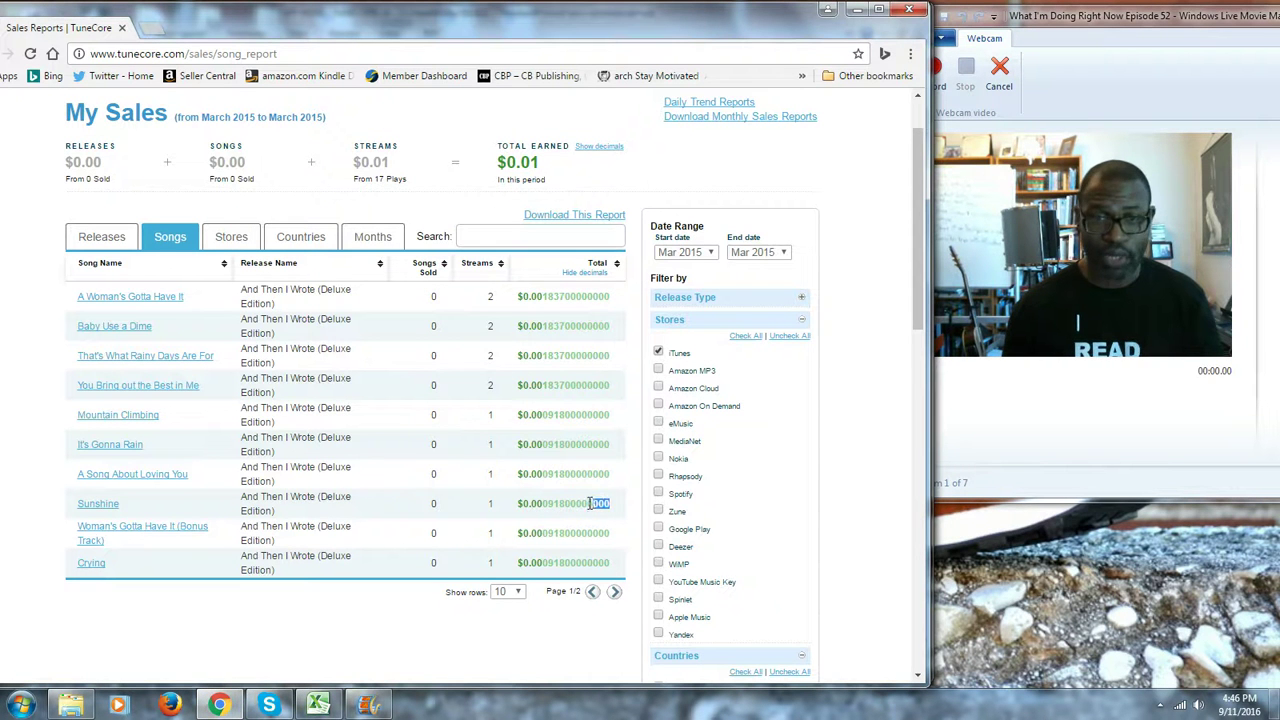
right_click(529, 503)
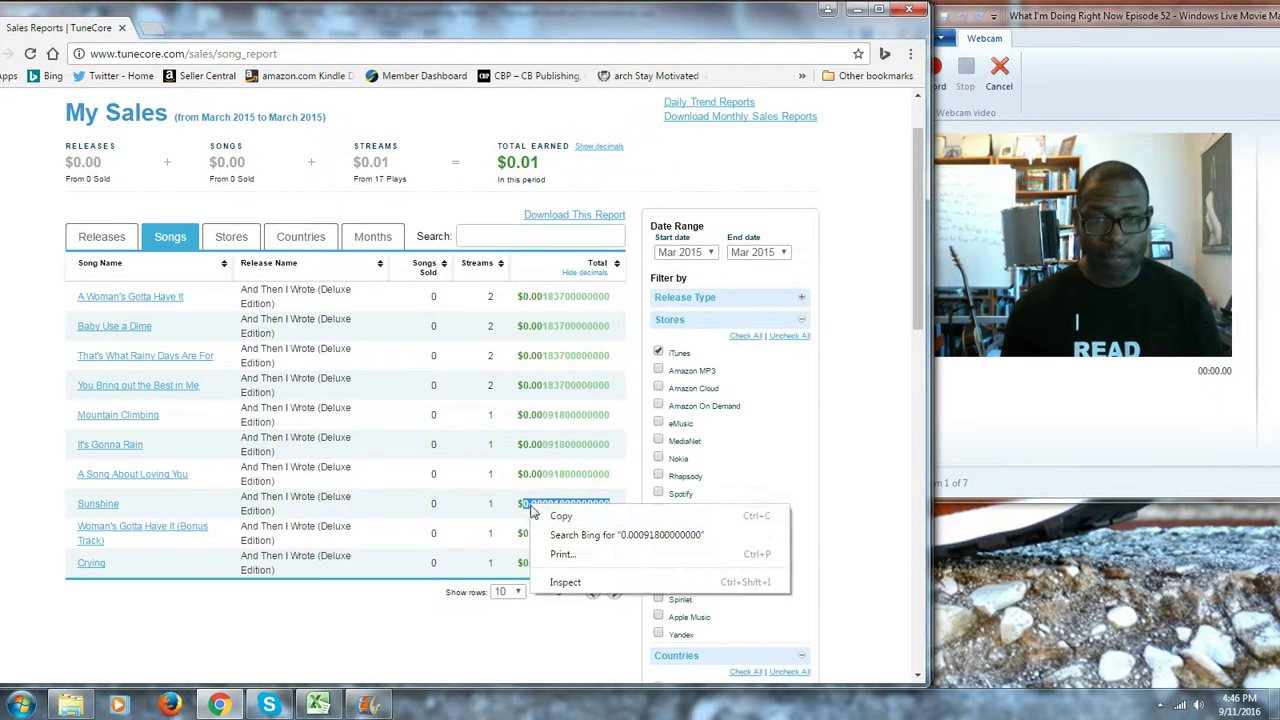
left_click(555, 519)
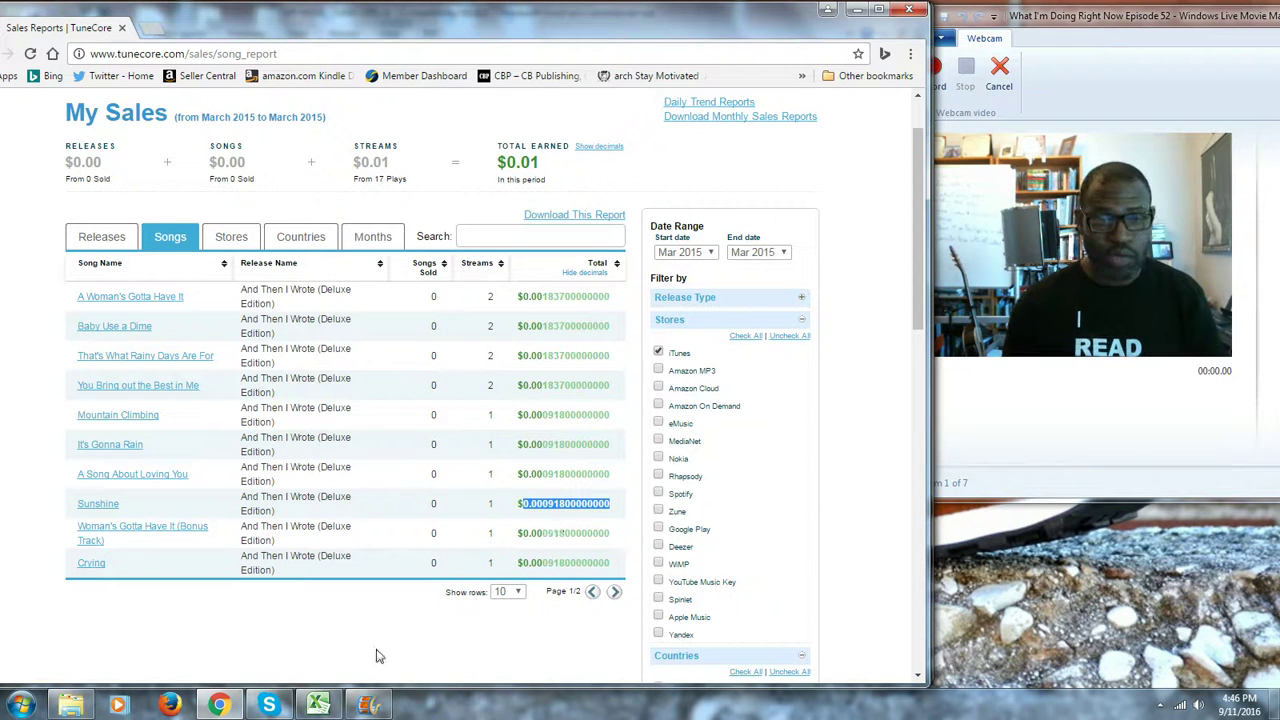
left_click(320, 706)
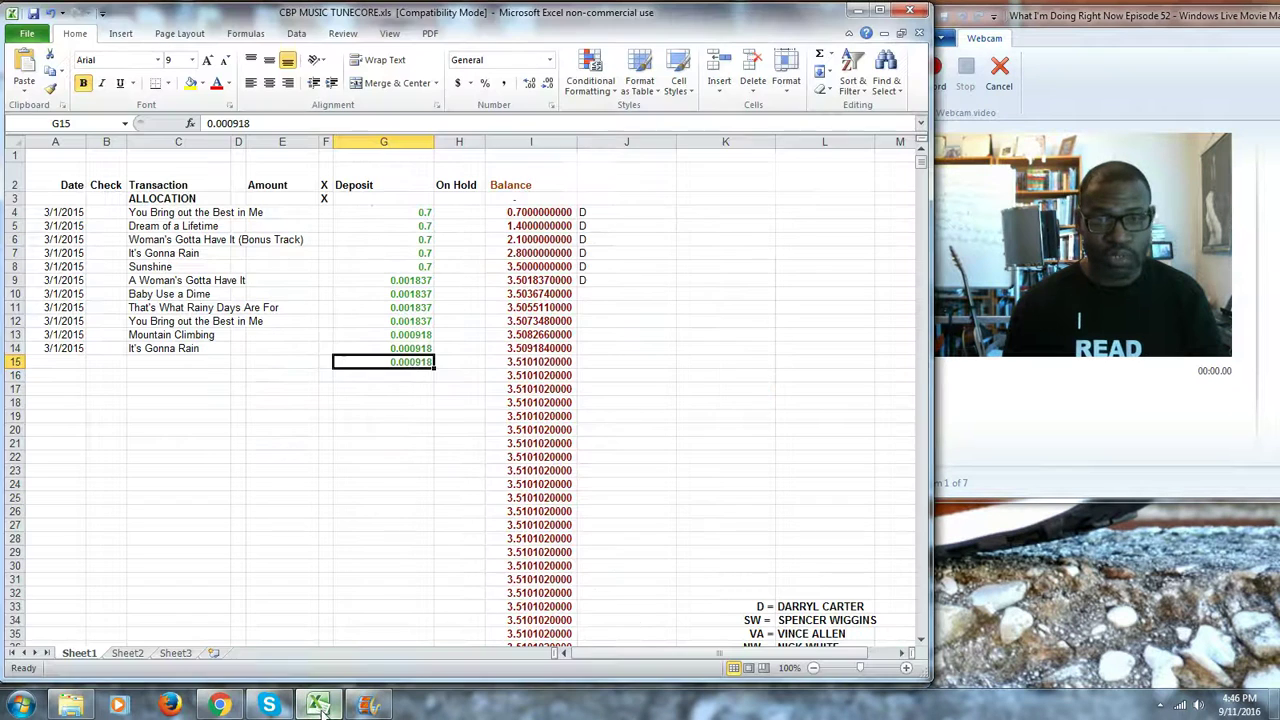
right_click(397, 381)
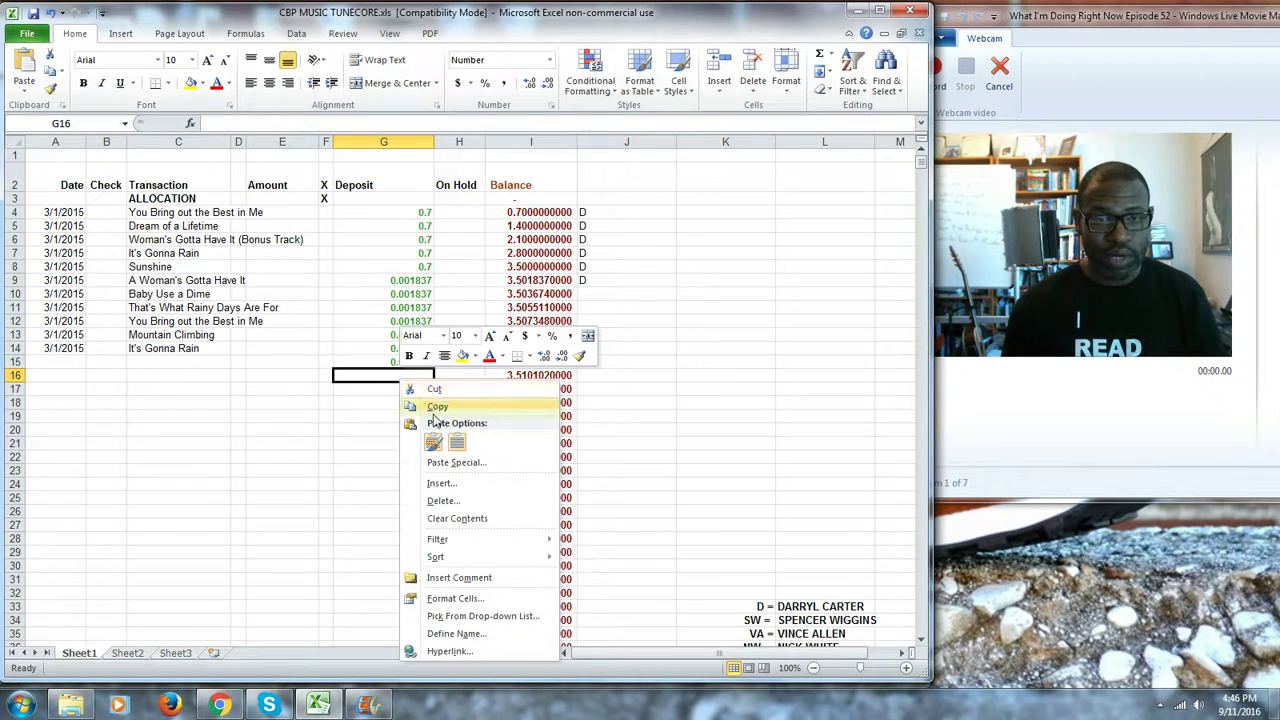
left_click(437, 444)
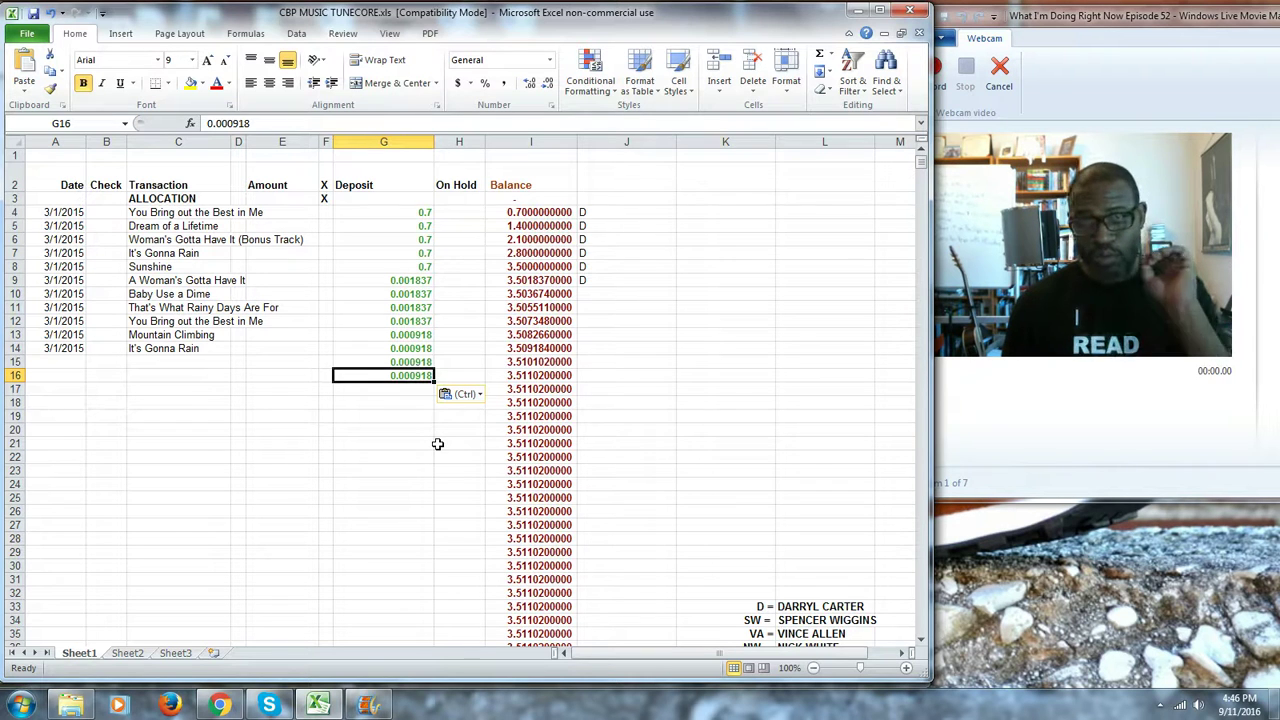
Copy the 0.000918 total for "Woman's Gotta Have It (Bonus Track)" from the TuneCore report in Chrome into Excel cell G17, keeping source formatting
mouse_move(232, 707)
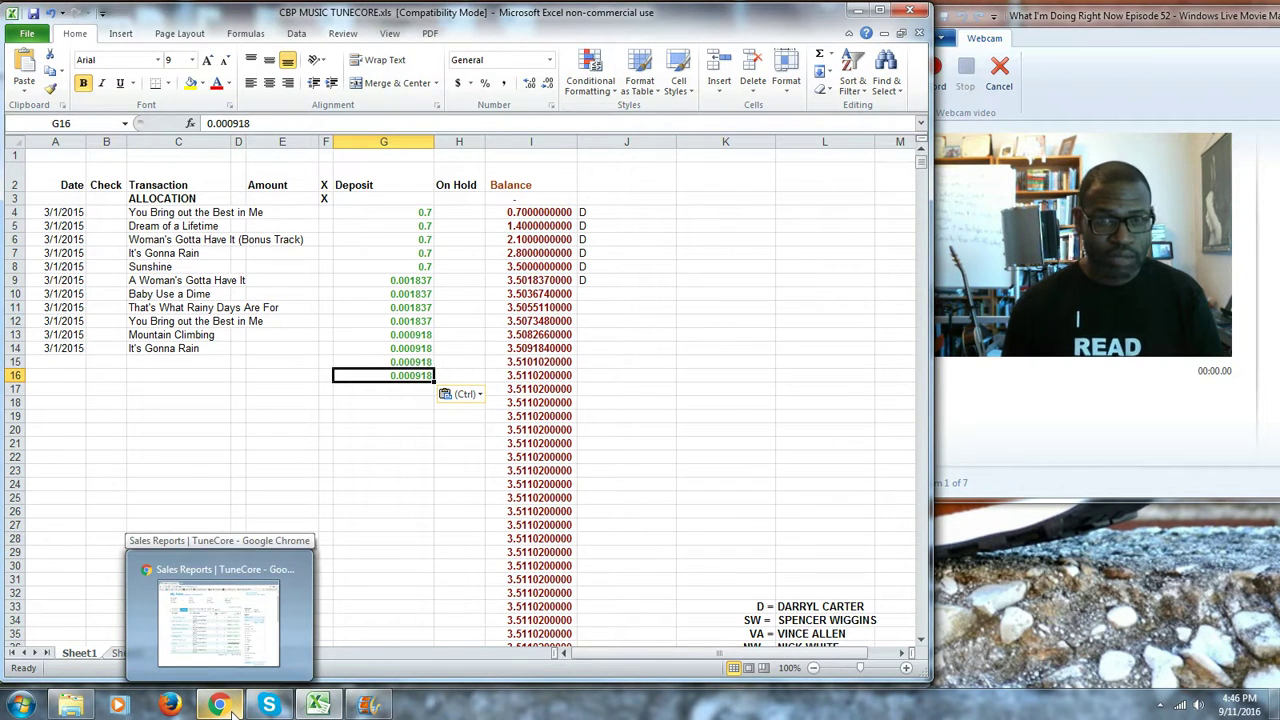
left_click(232, 707)
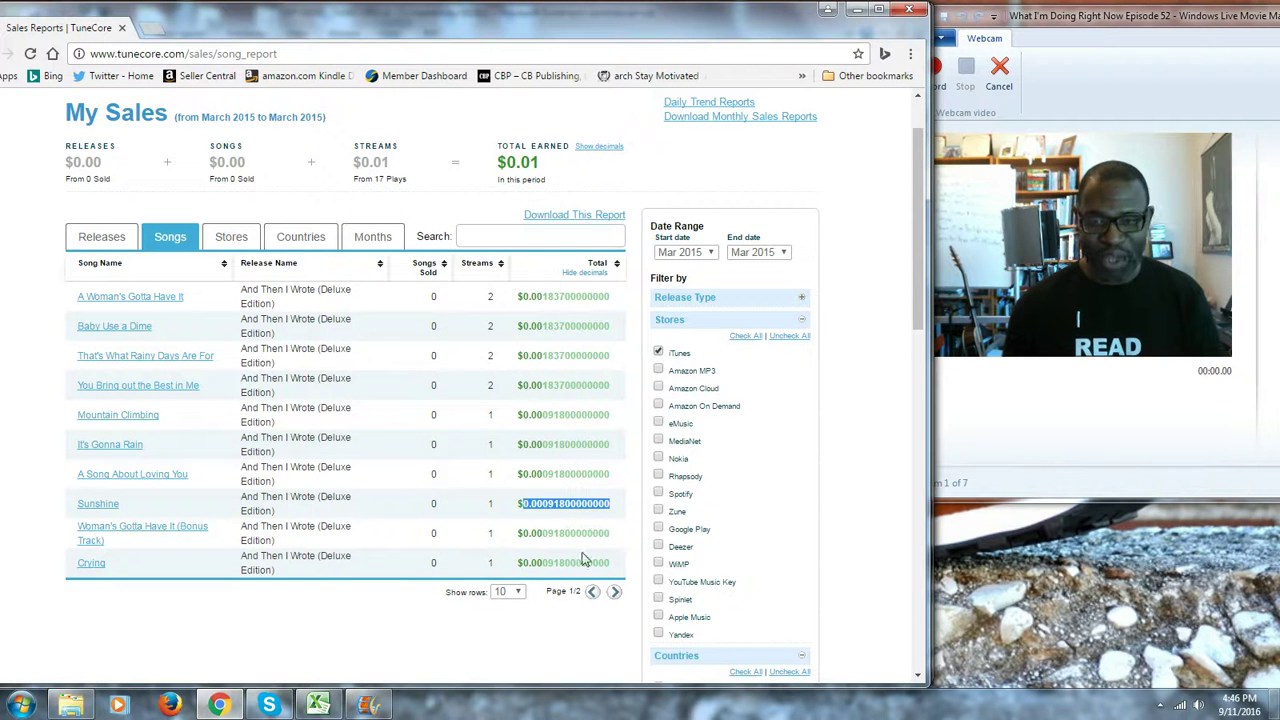
left_click_drag(612, 538, 531, 537)
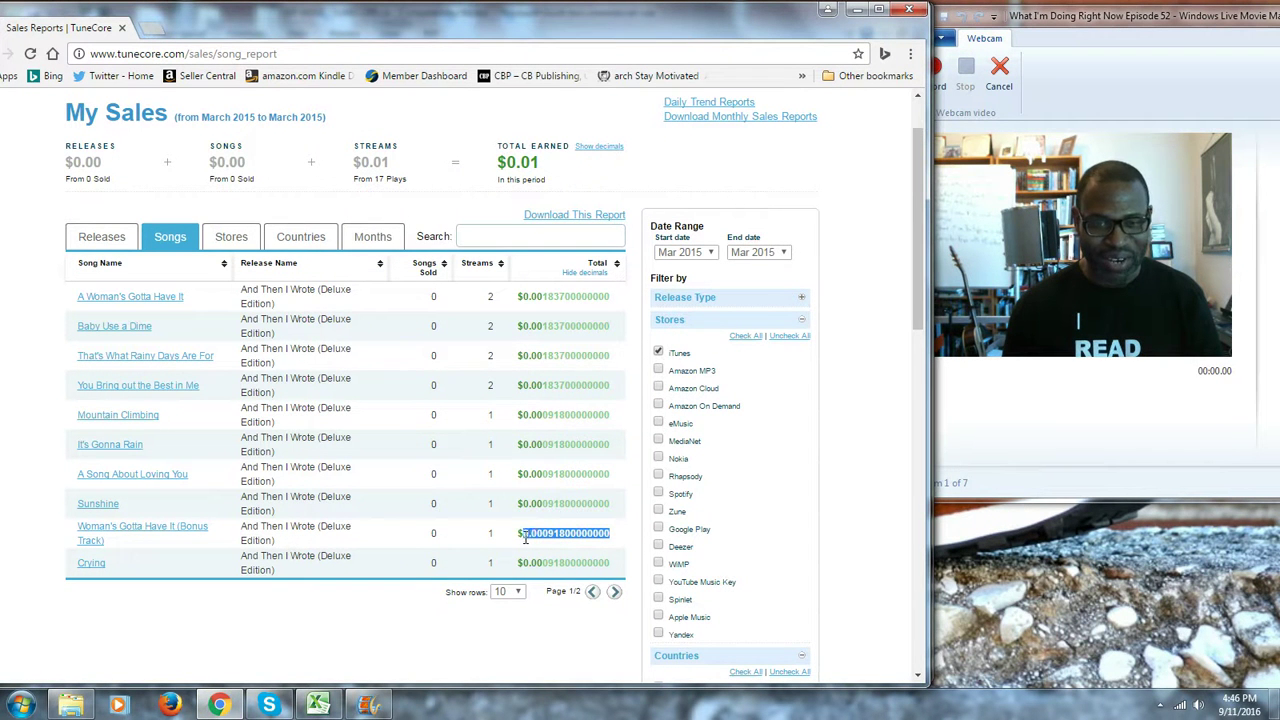
right_click(536, 534)
left_click(558, 545)
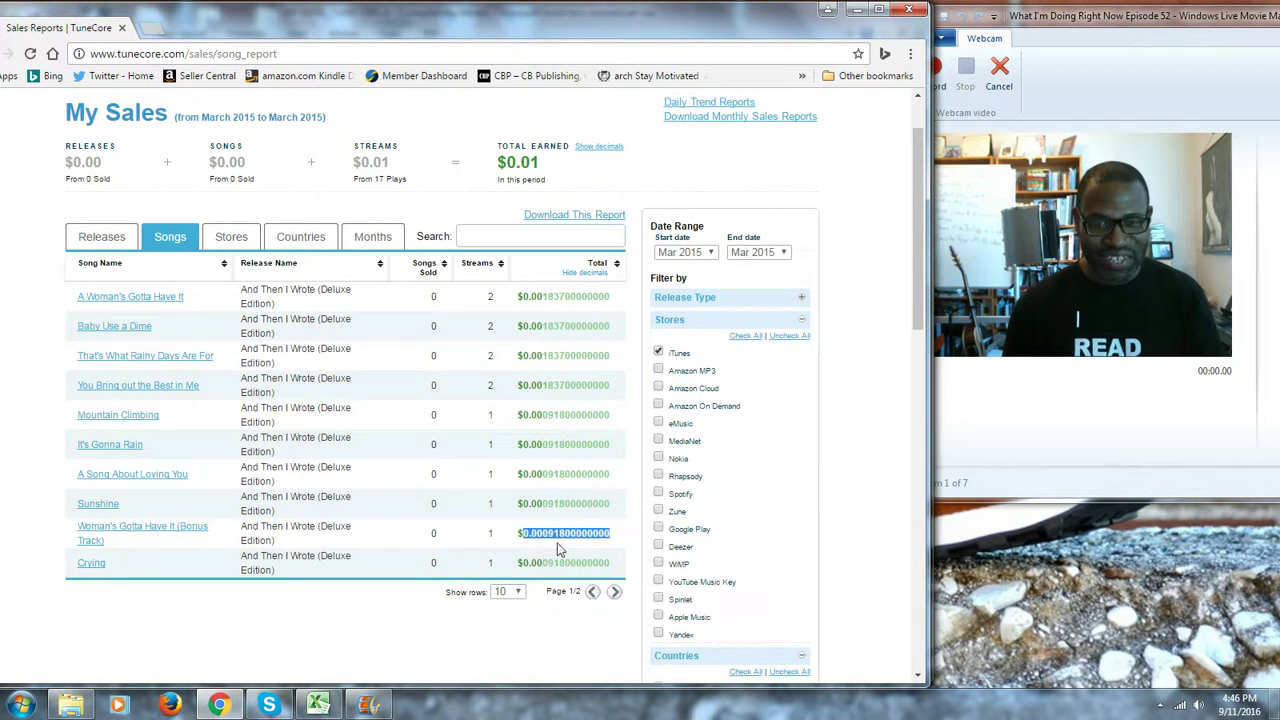
left_click(340, 705)
left_click(383, 393)
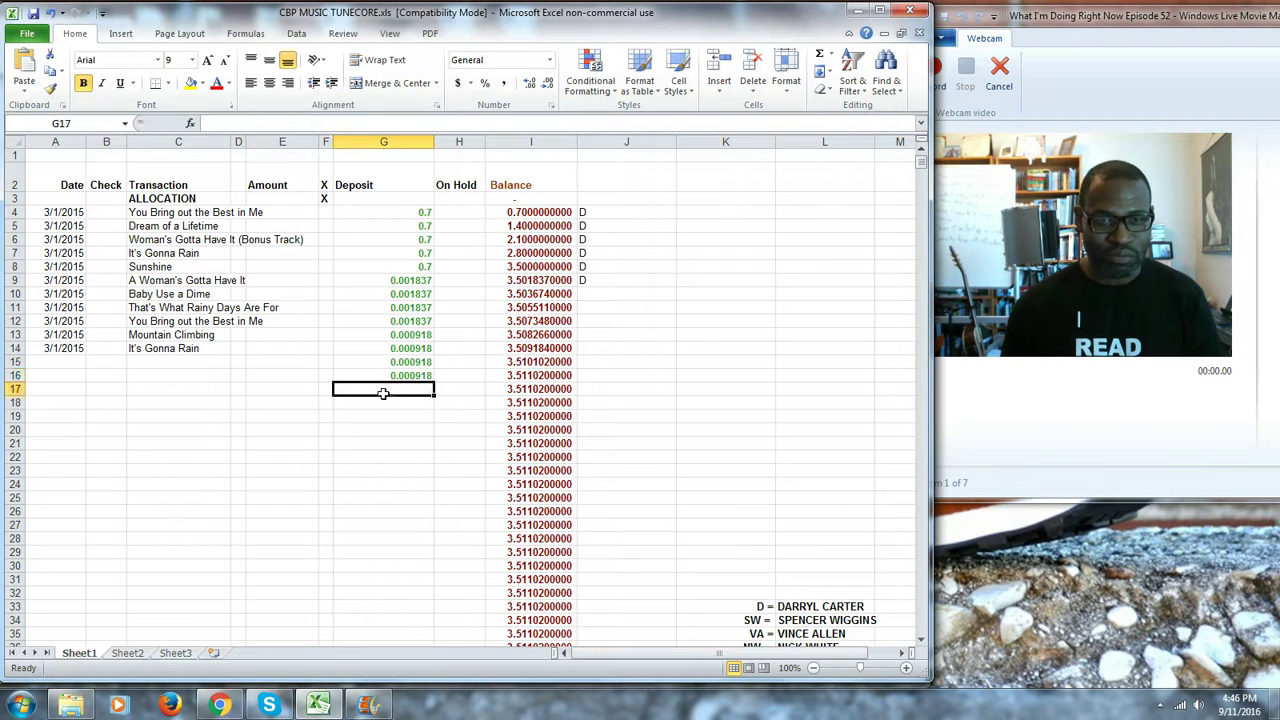
right_click(394, 400)
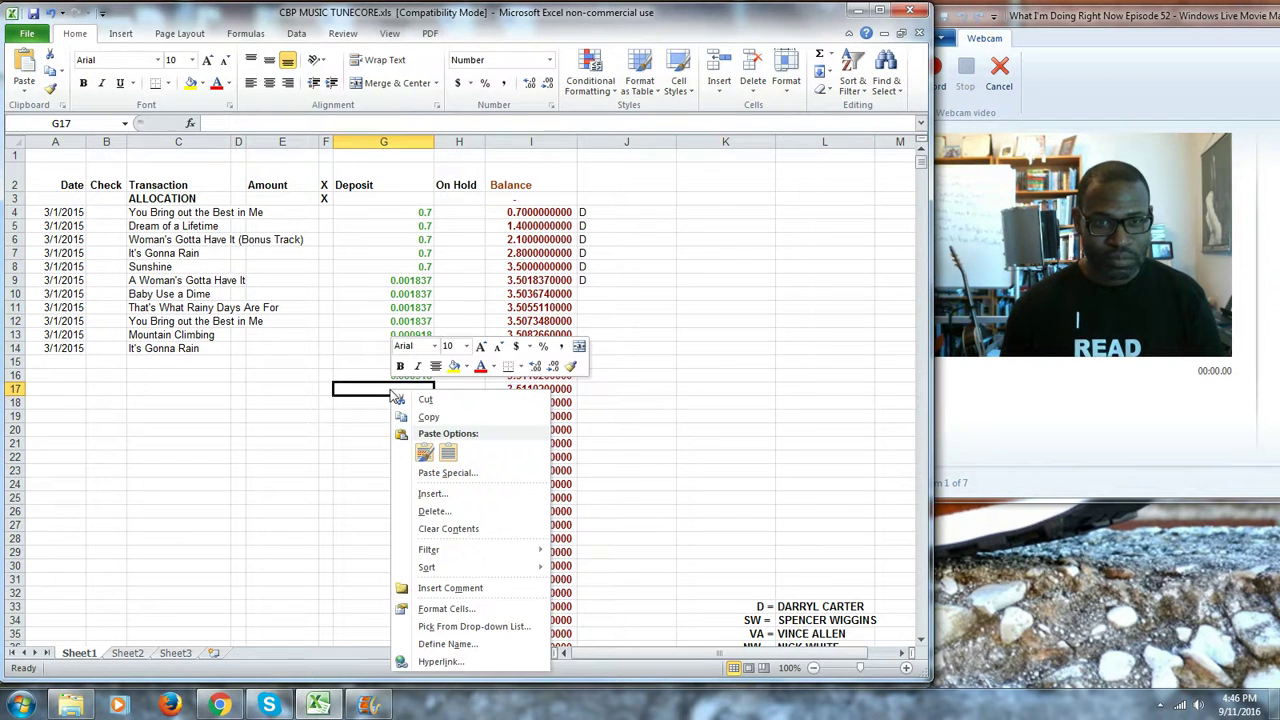
left_click(426, 456)
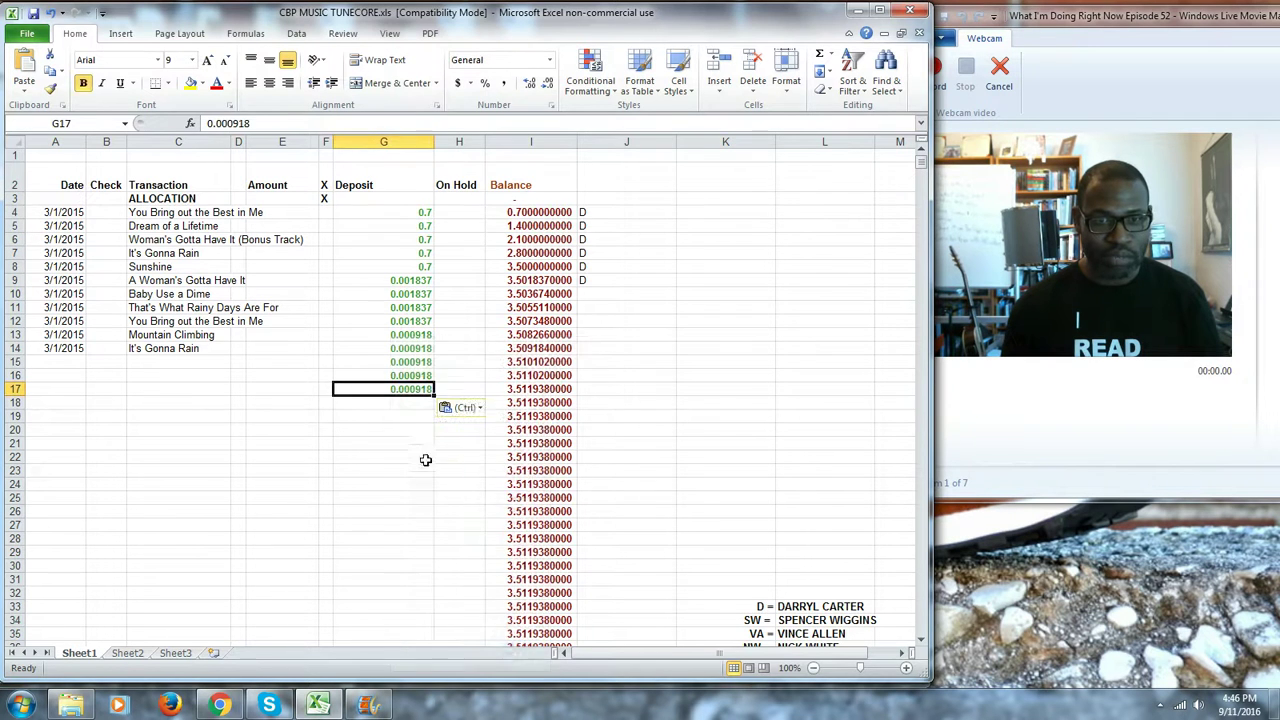
Copy the 0.000918 total for "Crying" from the TuneCore report in Chrome into Excel cell G18, keeping source formatting
left_click(219, 705)
left_click_drag(610, 563, 524, 565)
right_click(530, 566)
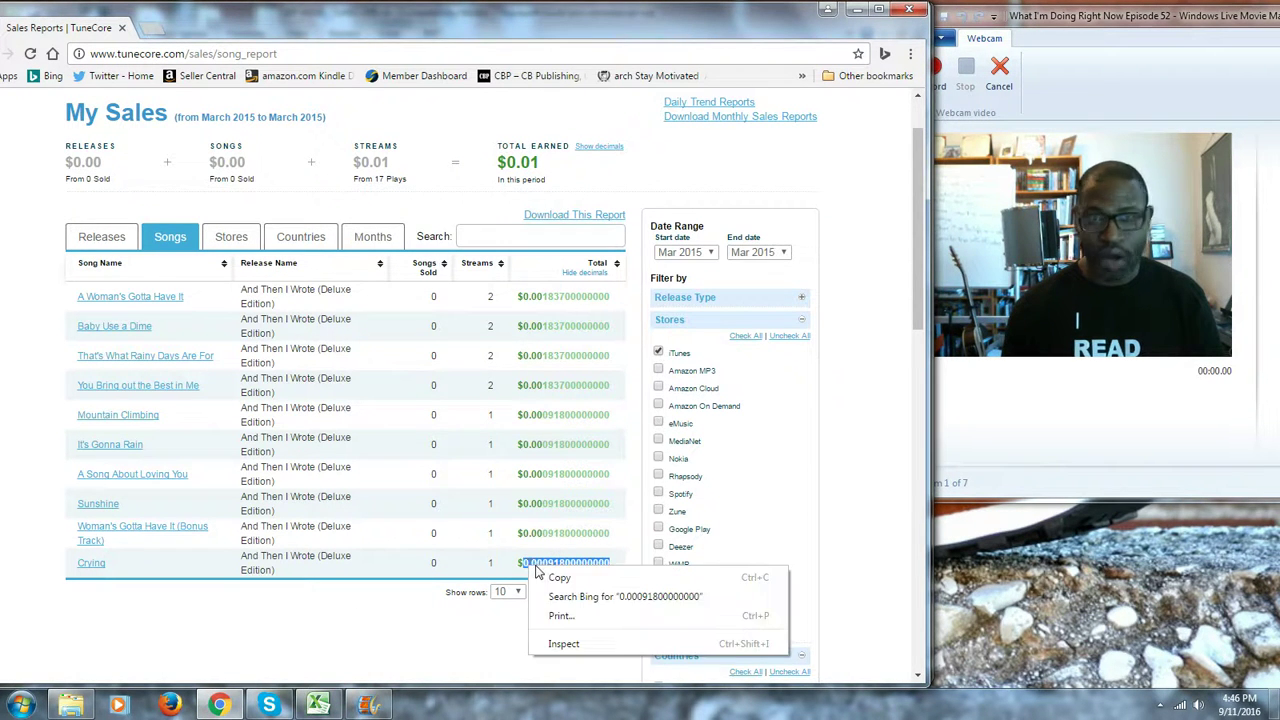
left_click(552, 578)
left_click(321, 708)
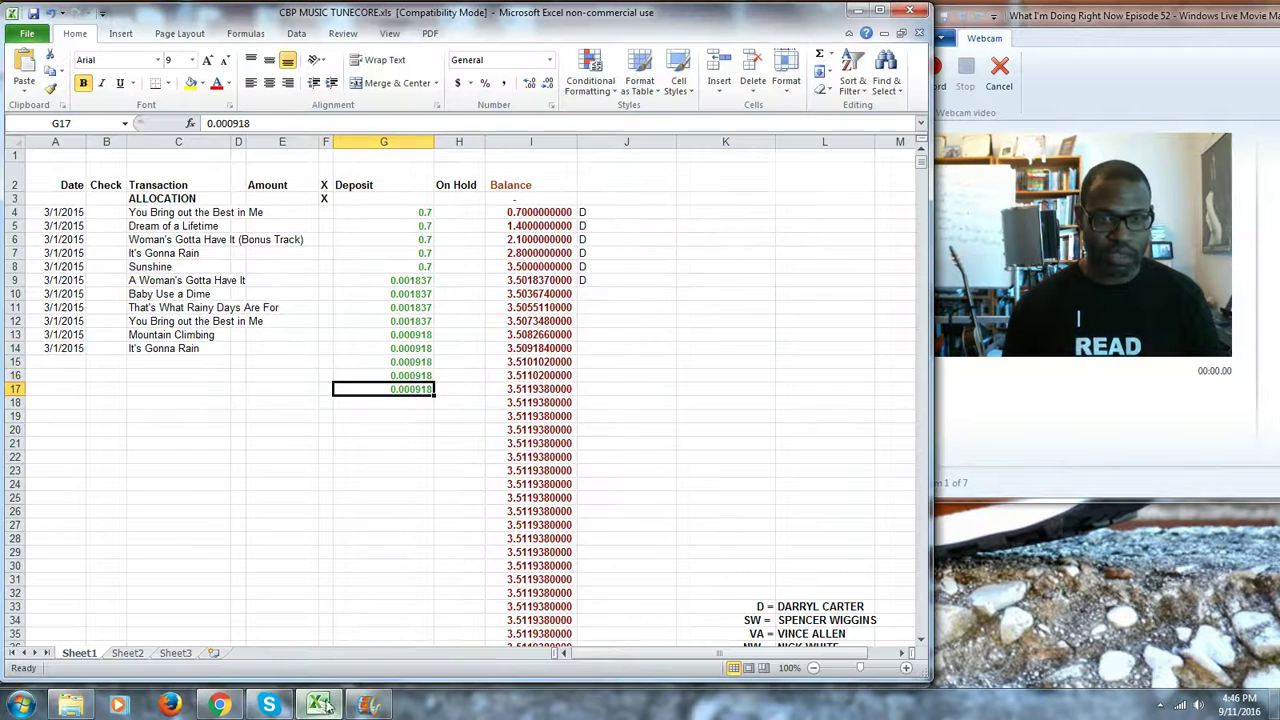
right_click(386, 403)
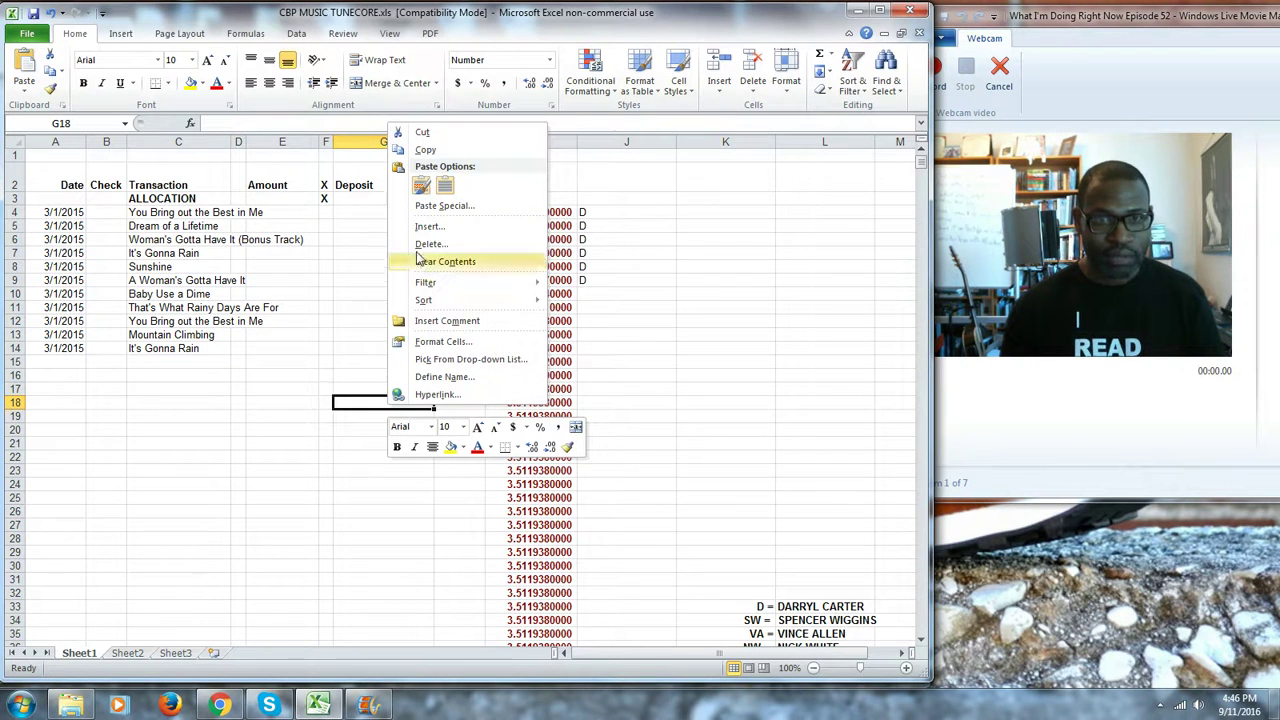
left_click(423, 193)
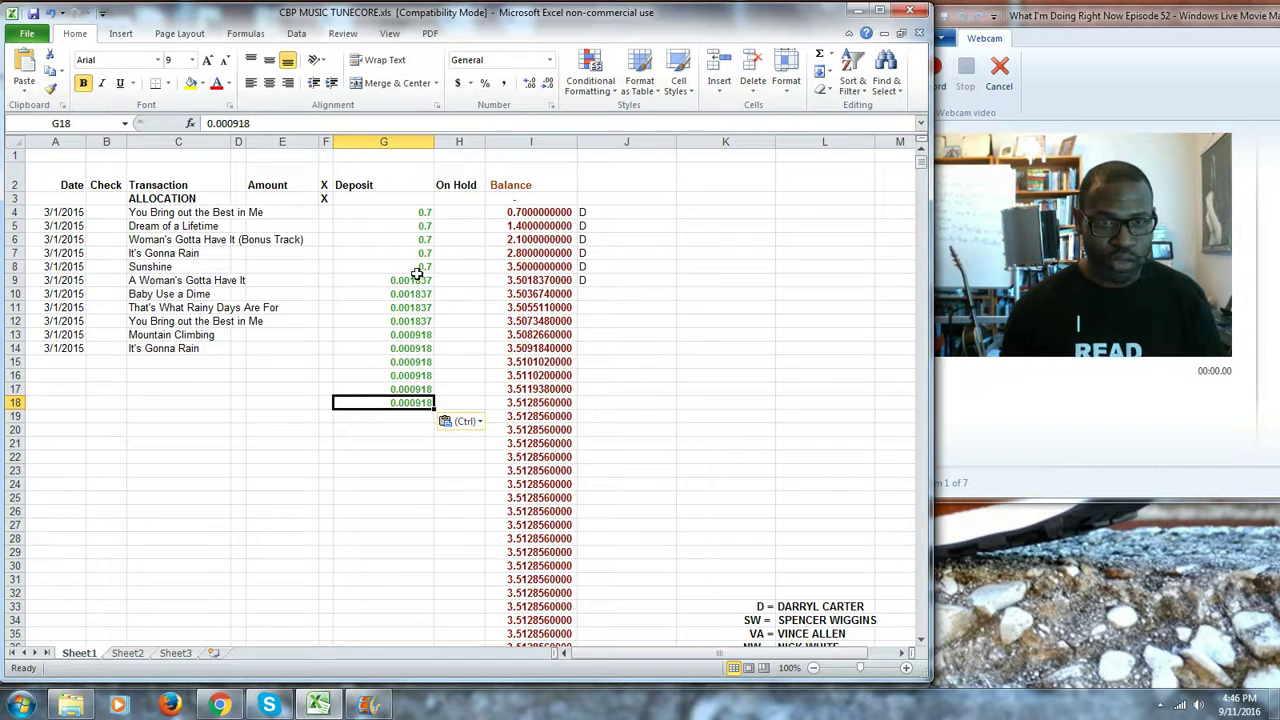
Review the deposit entries one by one in cells G12 through G18
left_click(418, 321)
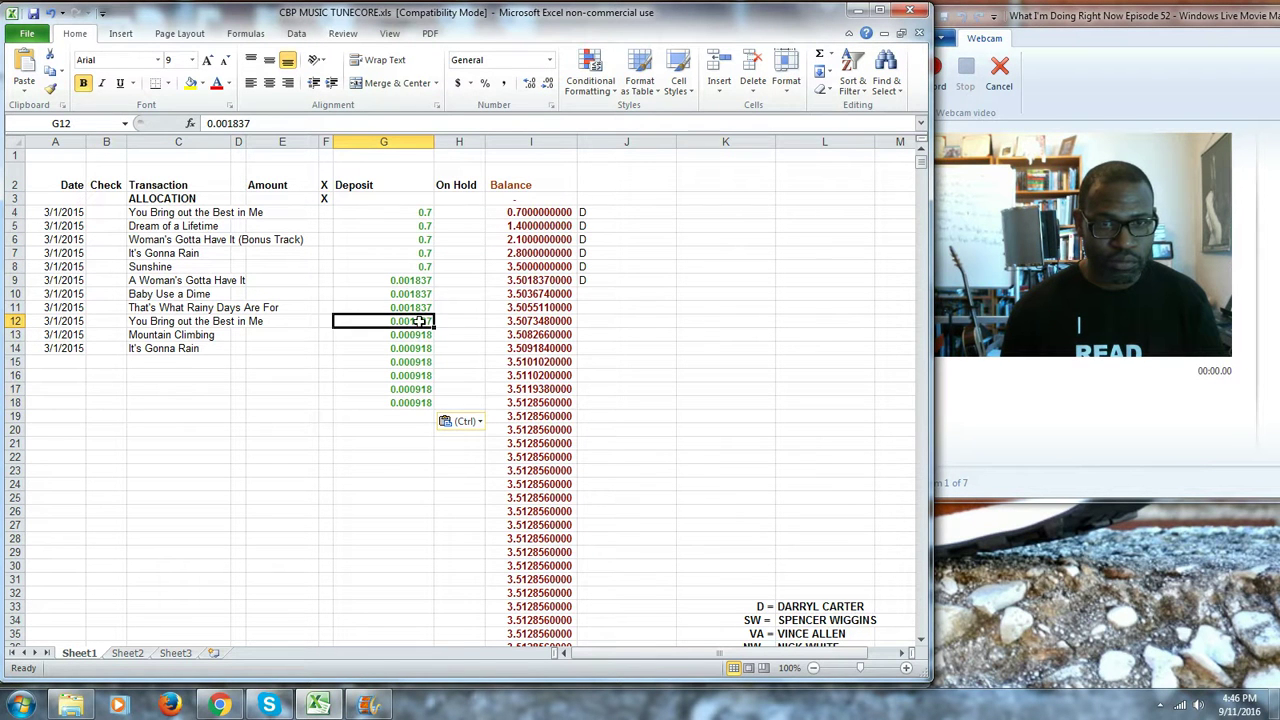
left_click(416, 335)
left_click(413, 349)
left_click(414, 362)
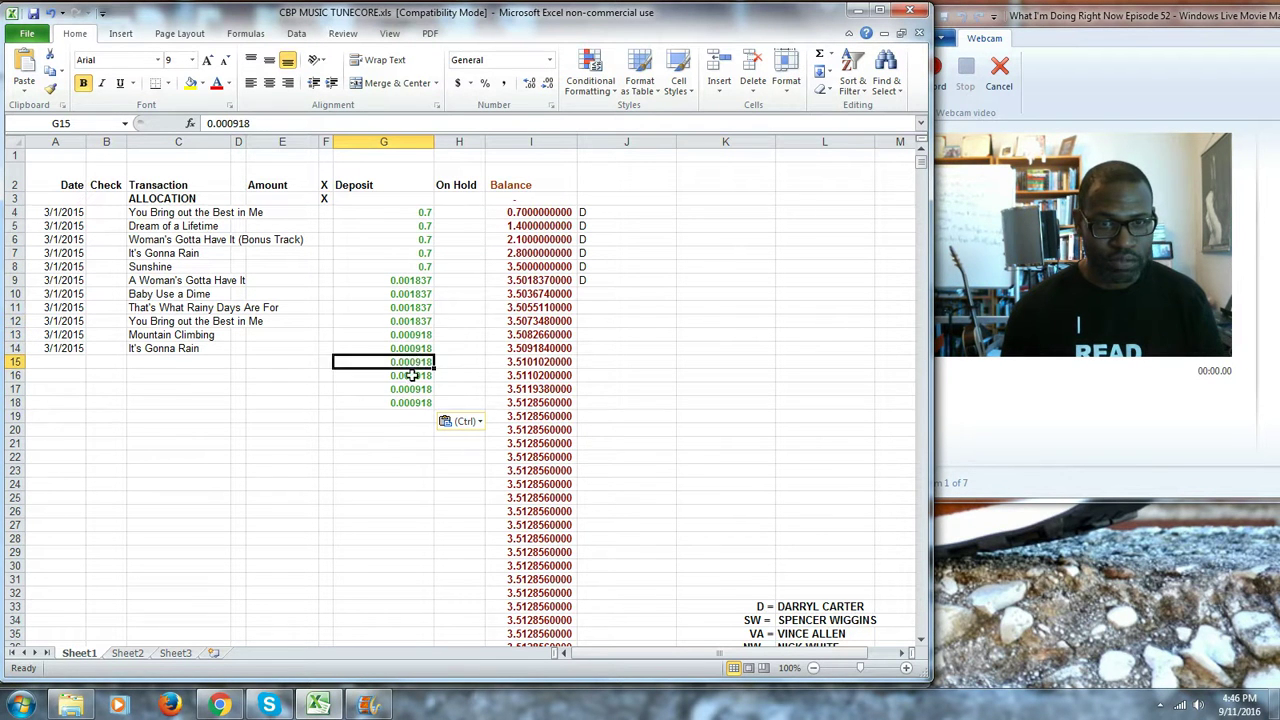
left_click(412, 375)
left_click(410, 388)
left_click(411, 402)
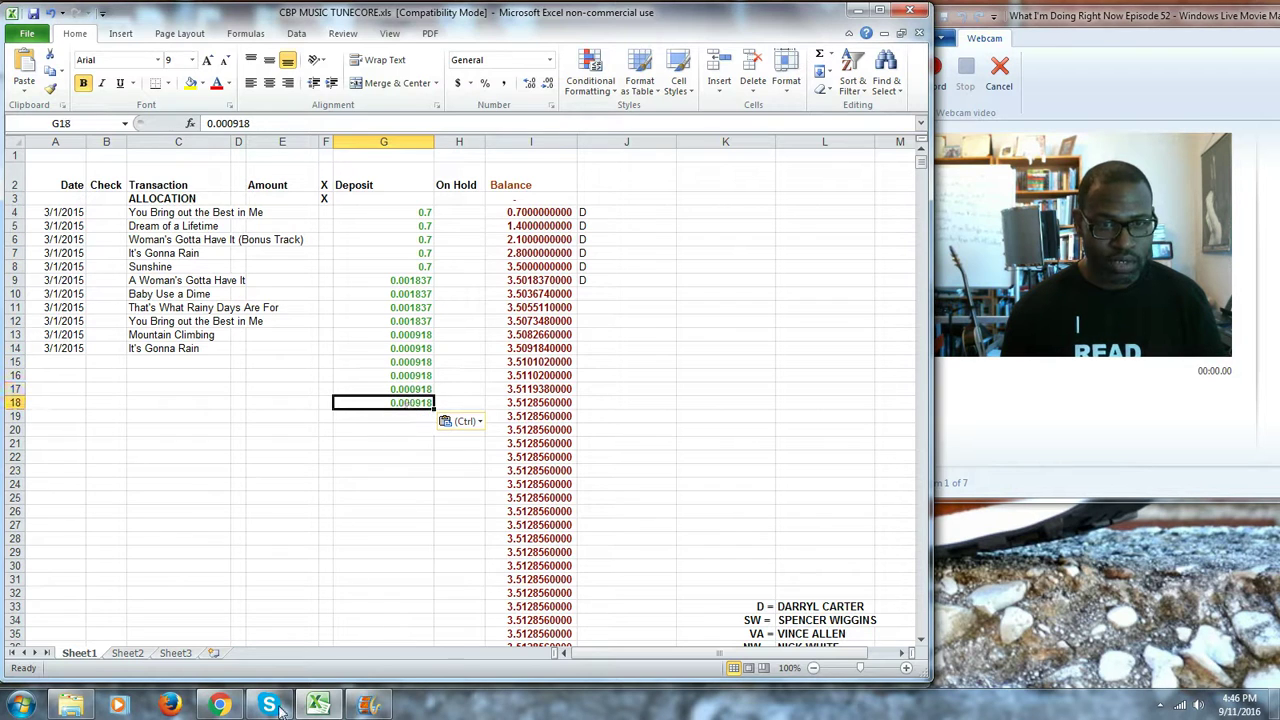
Copy the song title "Crying" from the TuneCore report in Chrome into Excel cell C18, matching the destination formatting
left_click(219, 705)
left_click(466, 218)
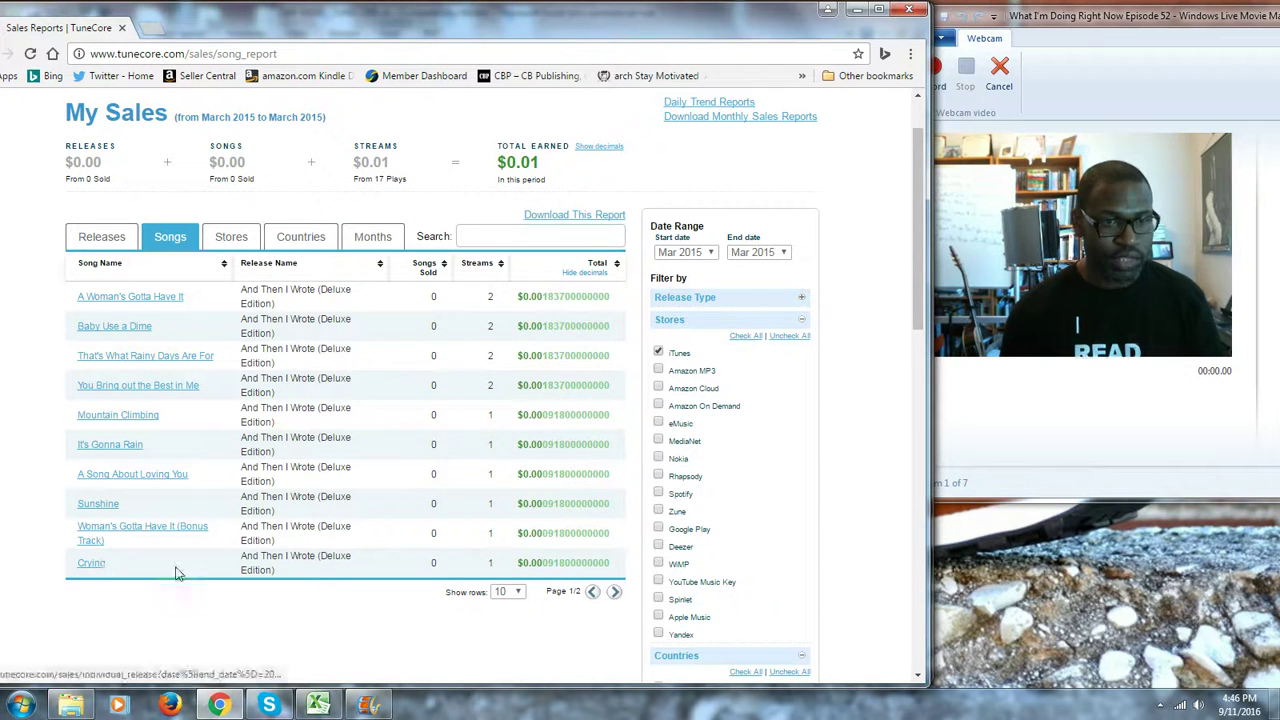
right_click(88, 566)
left_click(125, 486)
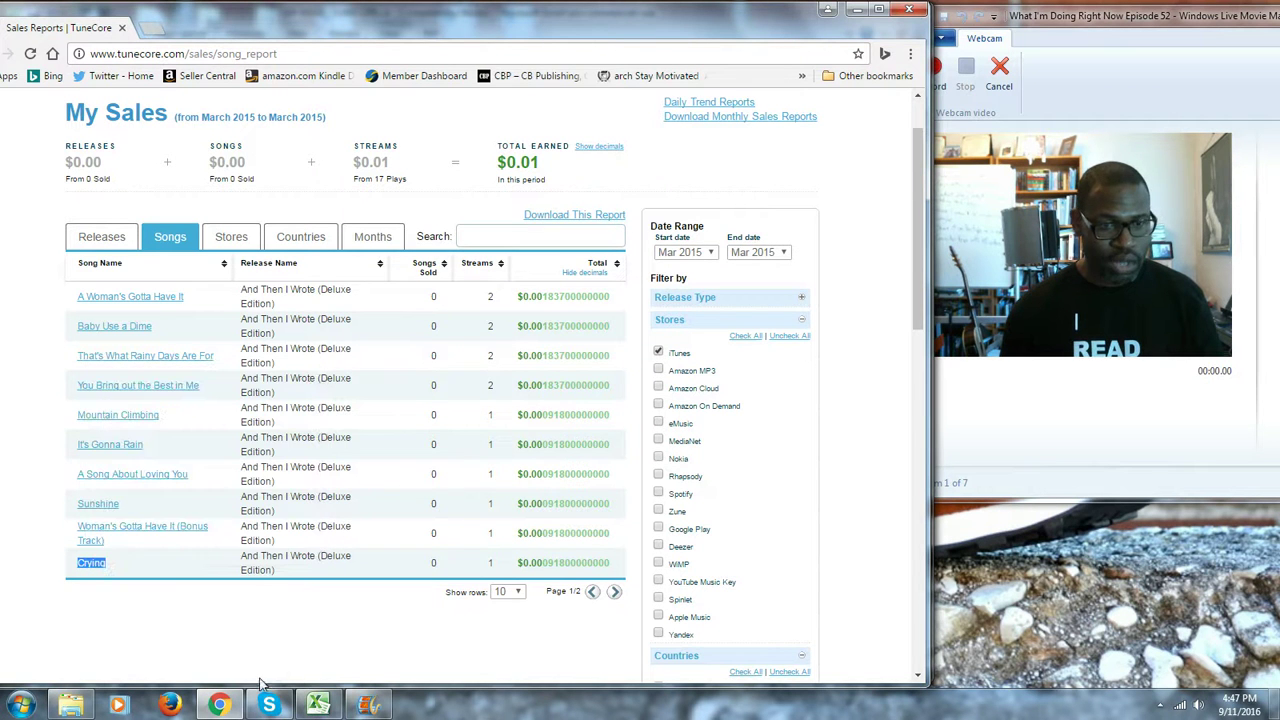
left_click(318, 706)
left_click(174, 402)
right_click(172, 403)
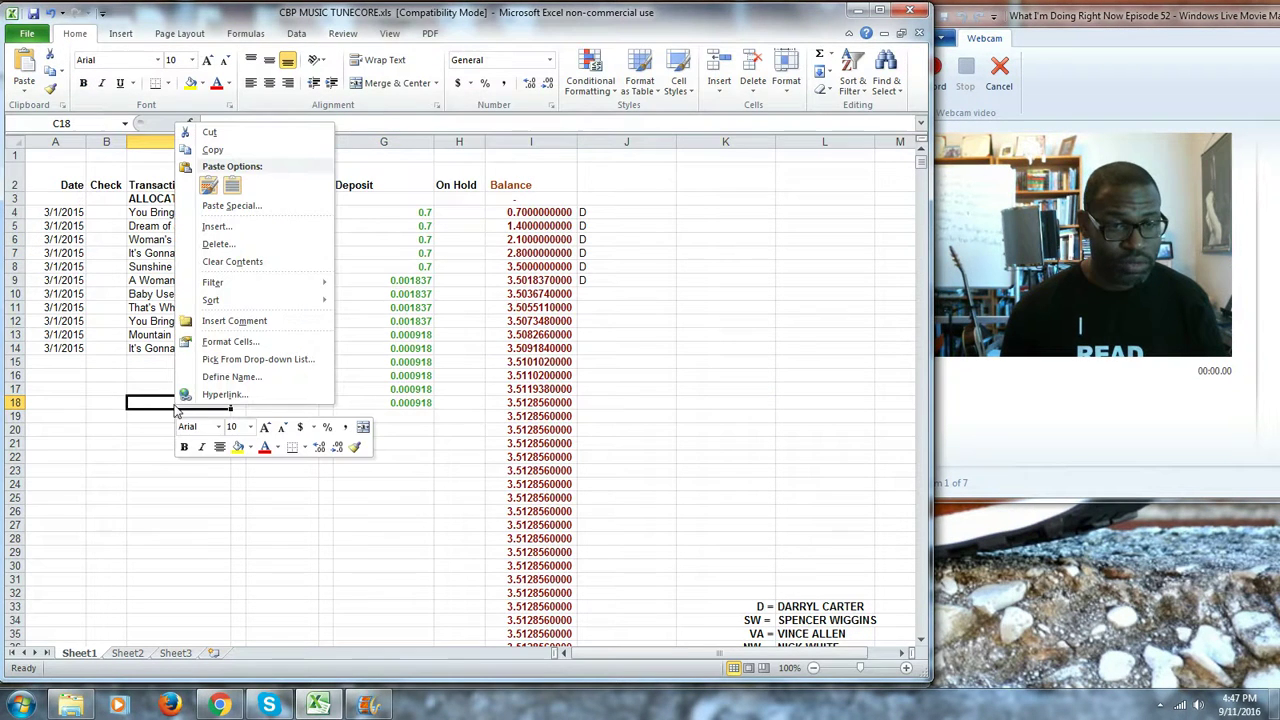
left_click(233, 185)
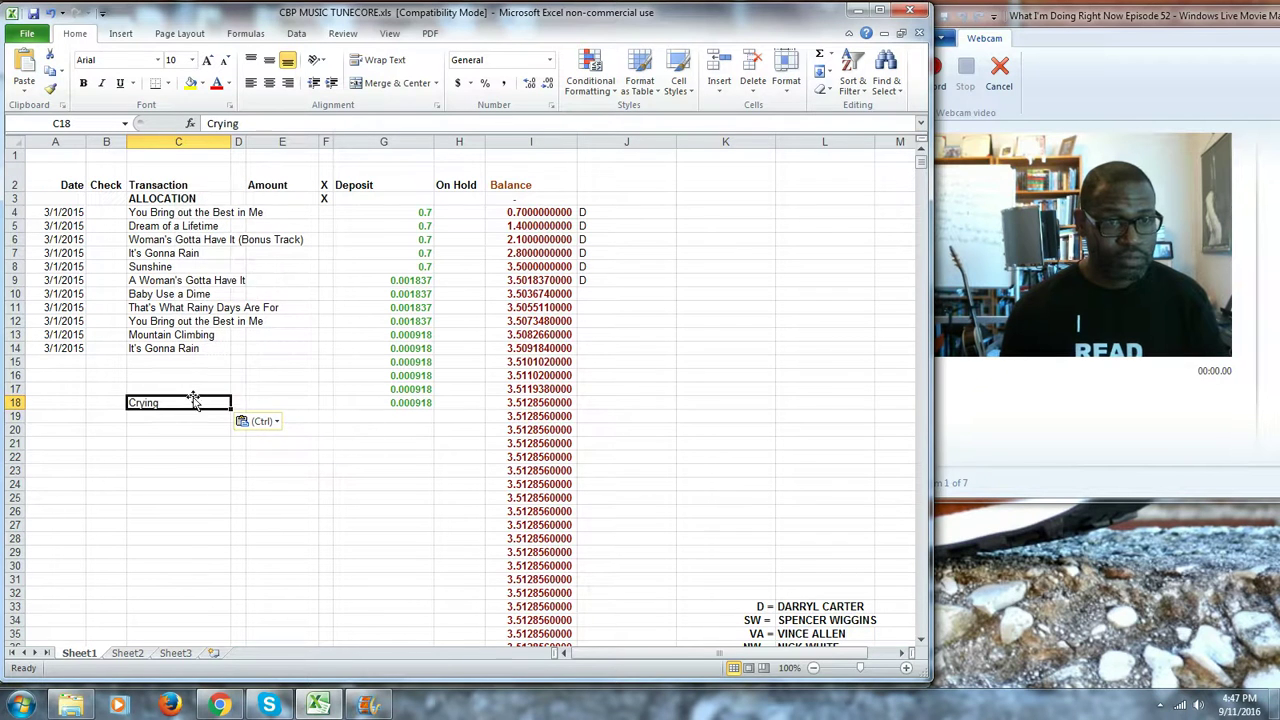
Enter the date 3/2015 in cells A18, A17, A16 and A15
left_click(70, 401)
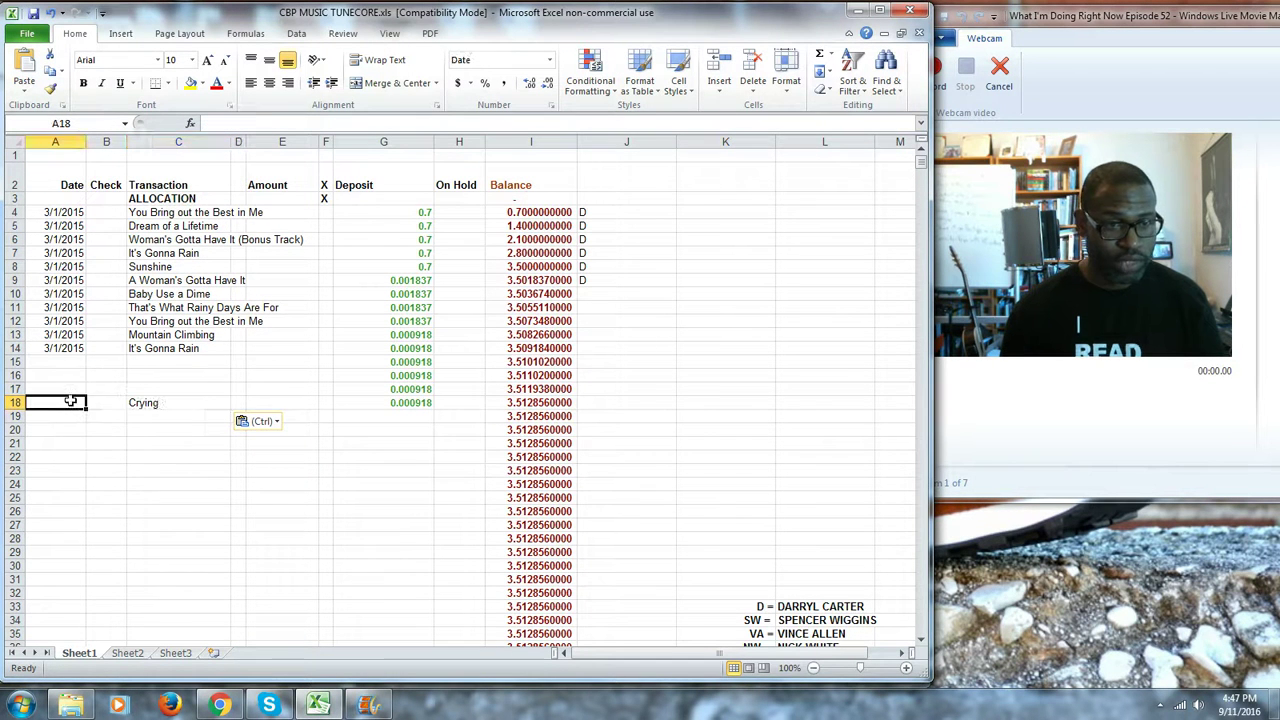
type("3/1/20")
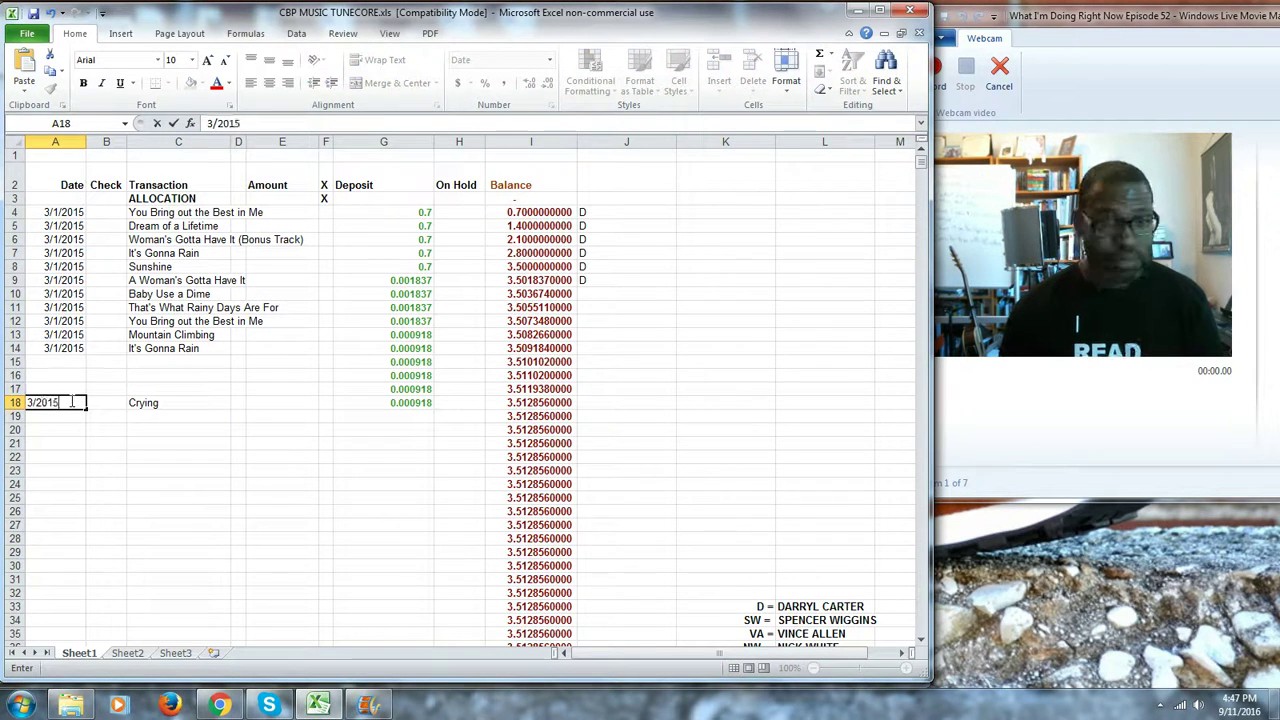
type("15")
left_click(71, 384)
type("3/20")
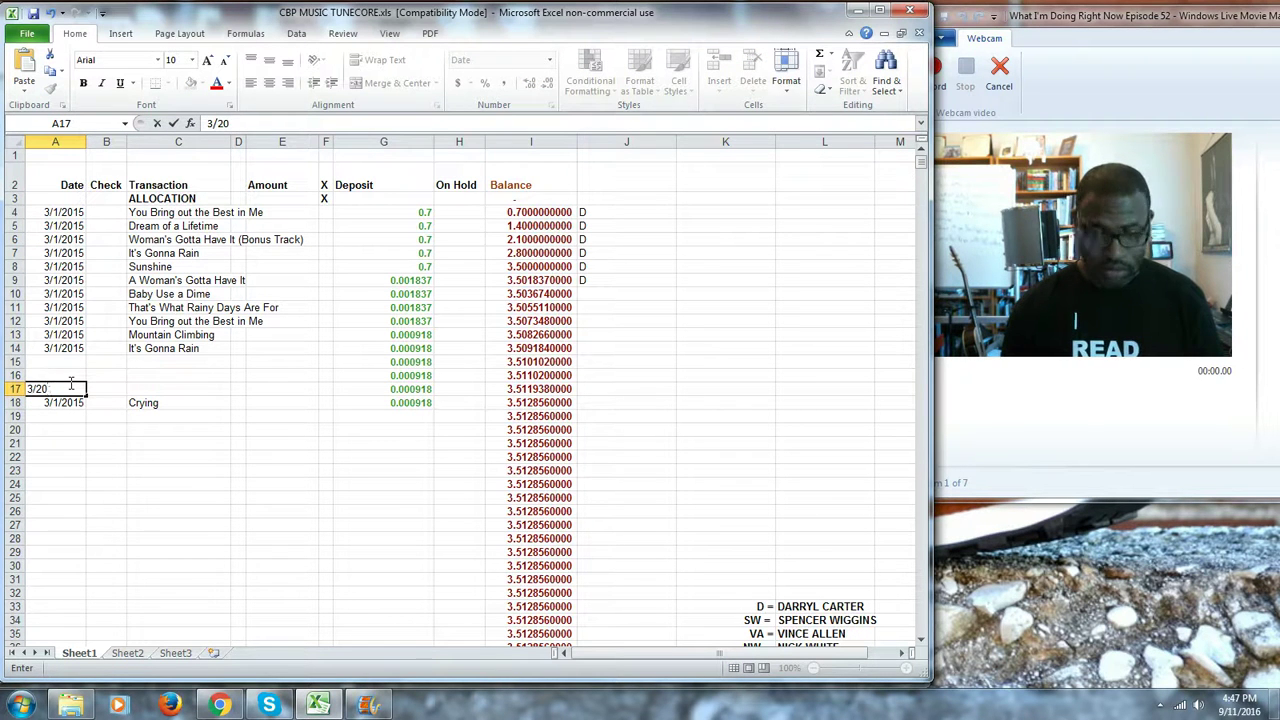
left_click(66, 369)
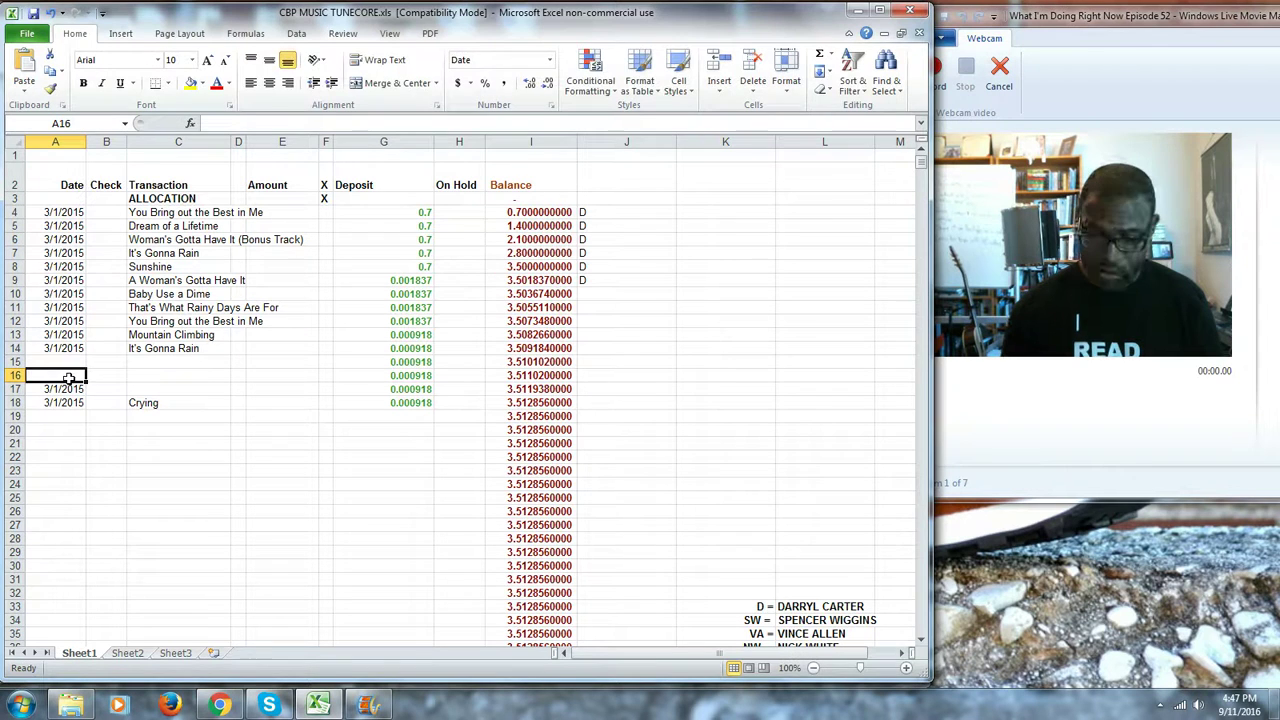
type("3/2015")
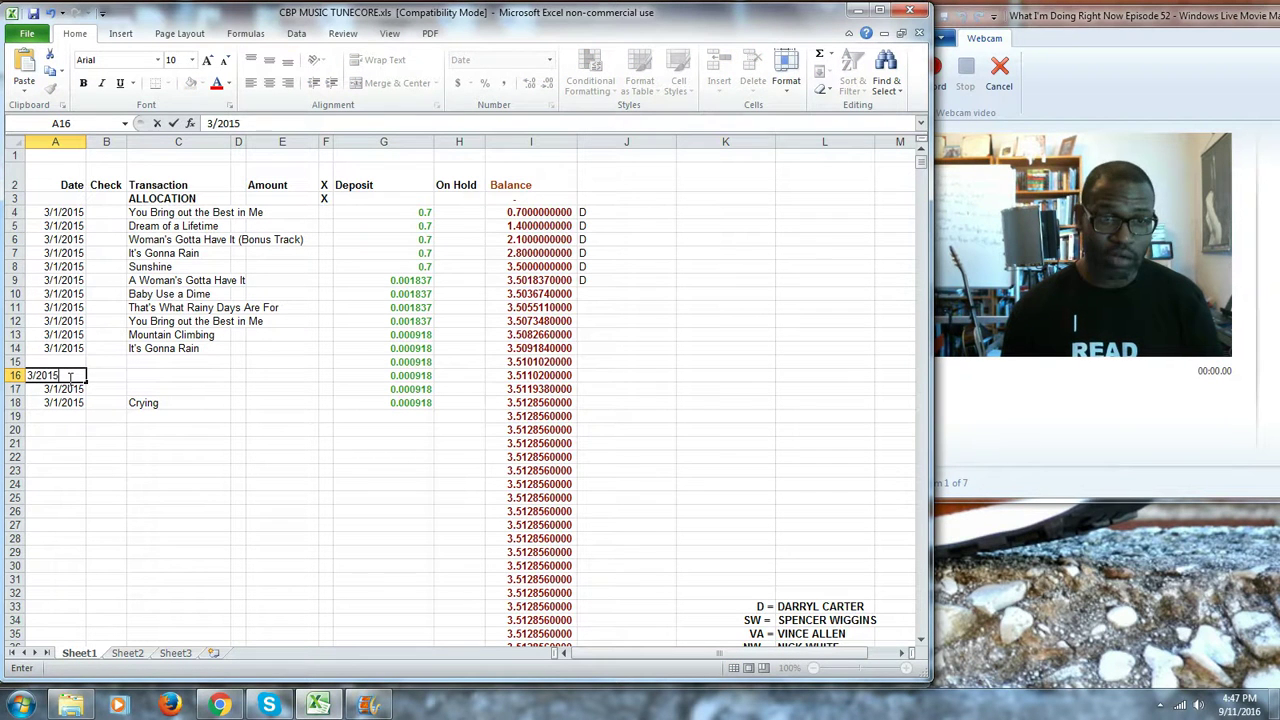
left_click(72, 362)
type("3/20")
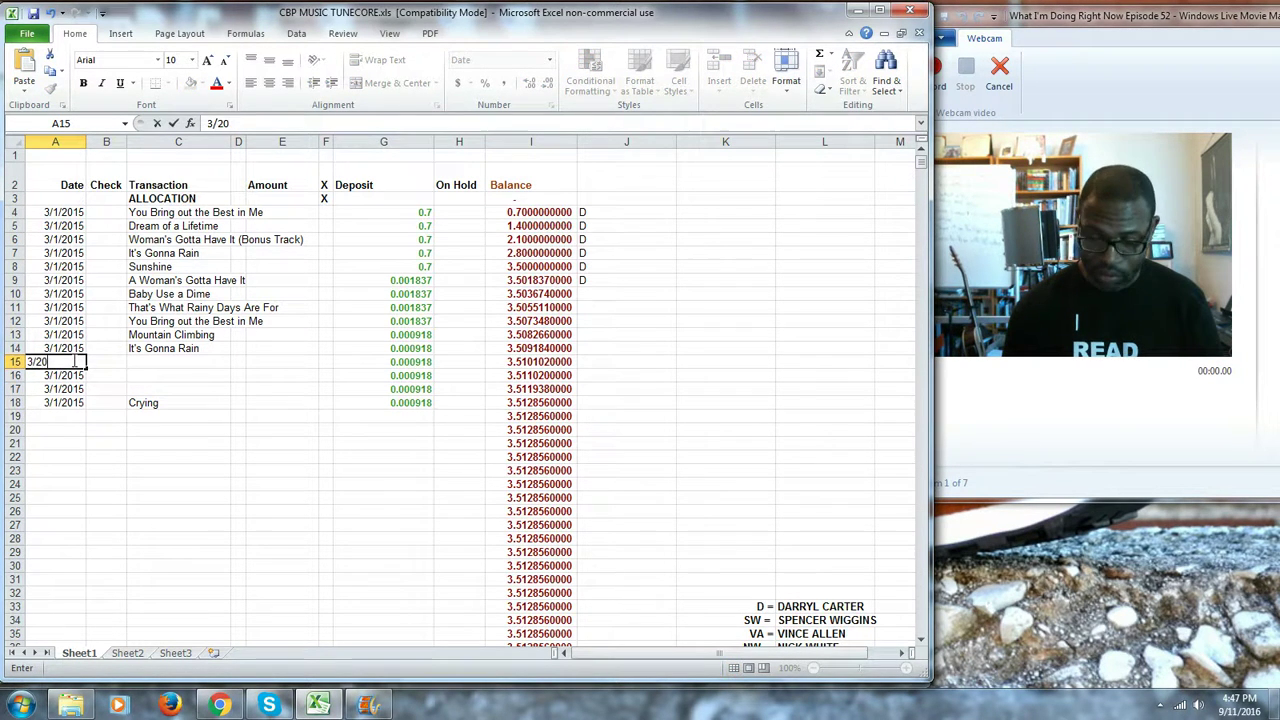
type("15")
left_click(160, 361)
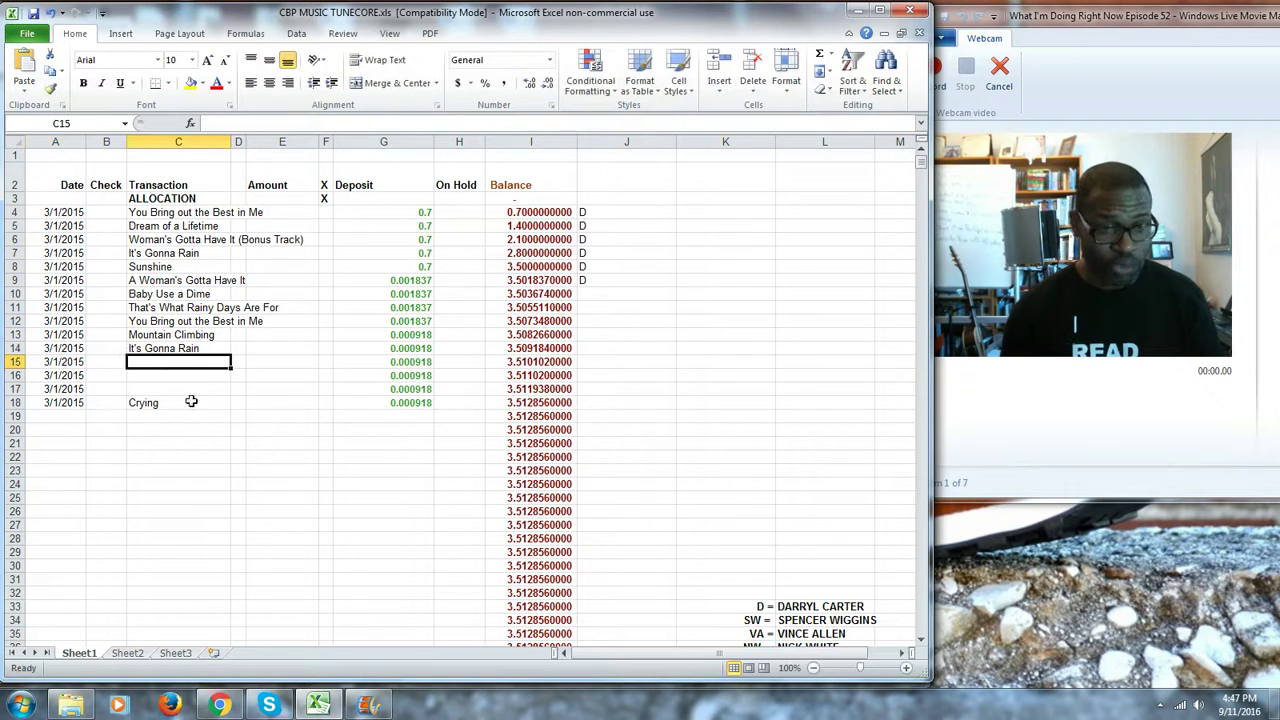
Copy the title "Woman's Gotta Have It (Bonus Track)" from the TuneCore report in Chrome into Excel cell C17, matching the destination formatting
left_click(219, 705)
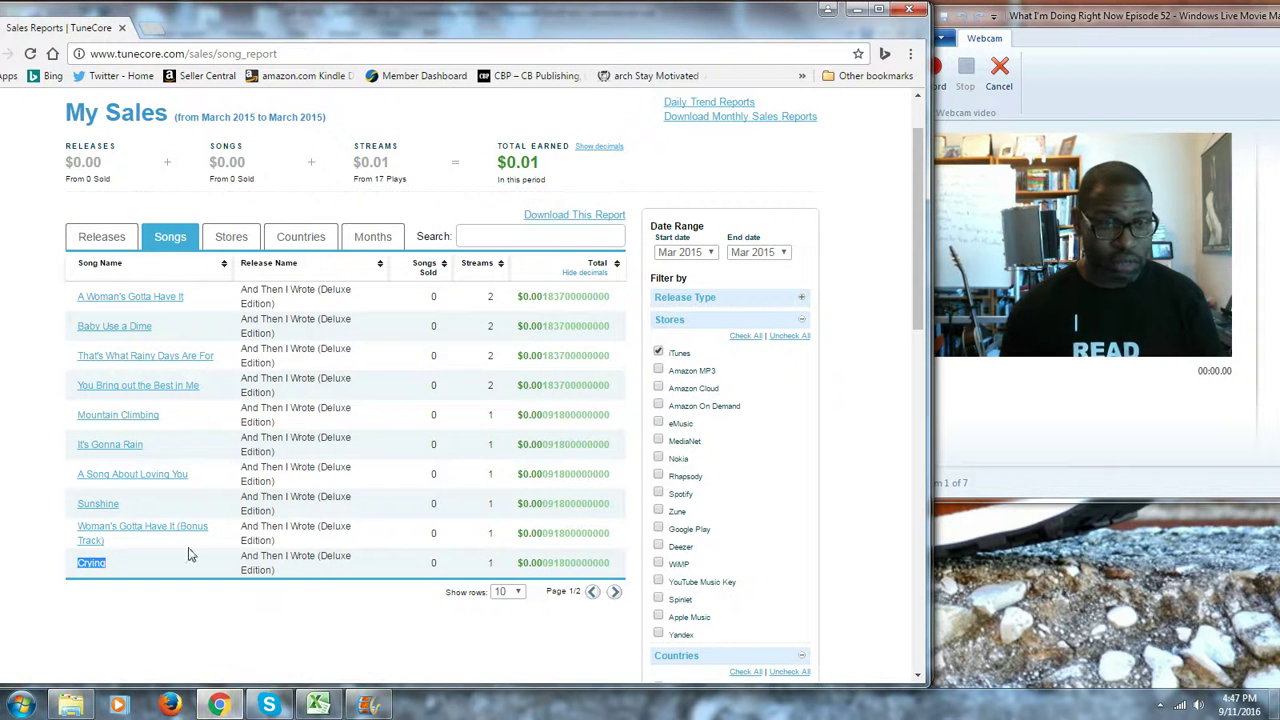
right_click(86, 535)
key("ctrl+c")
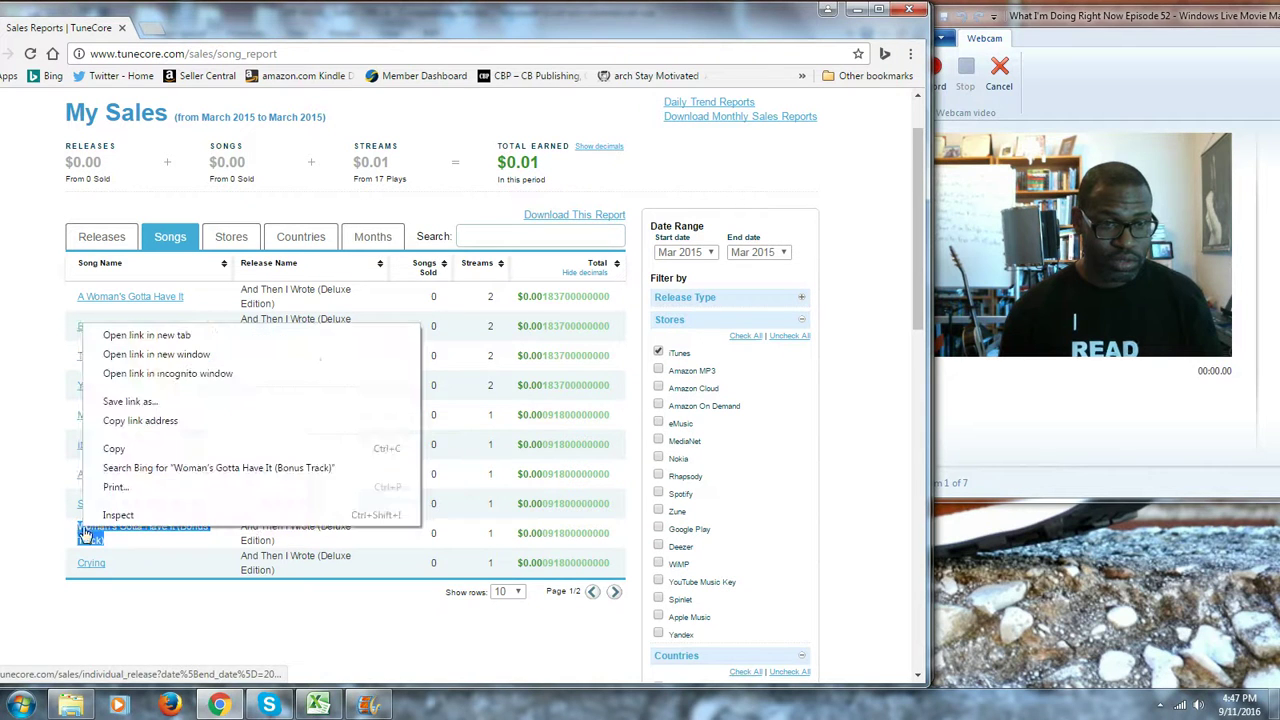
left_click(114, 448)
left_click(224, 704)
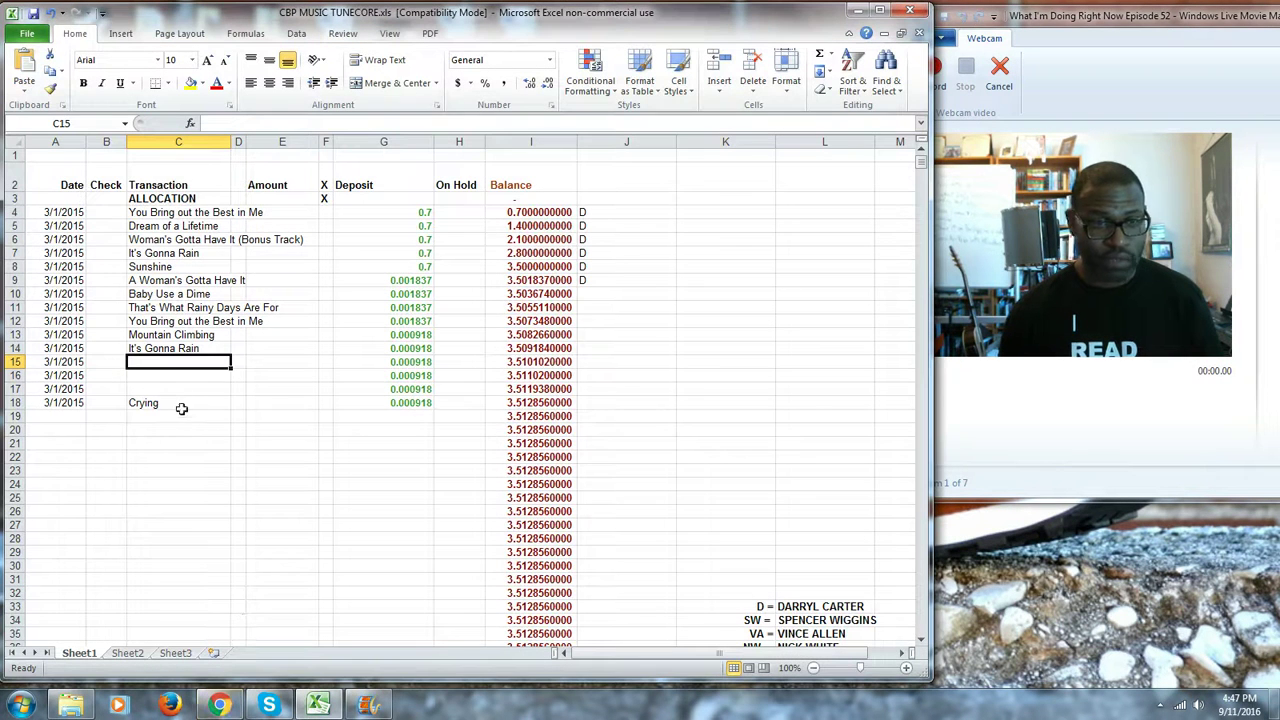
left_click(156, 388)
right_click(157, 388)
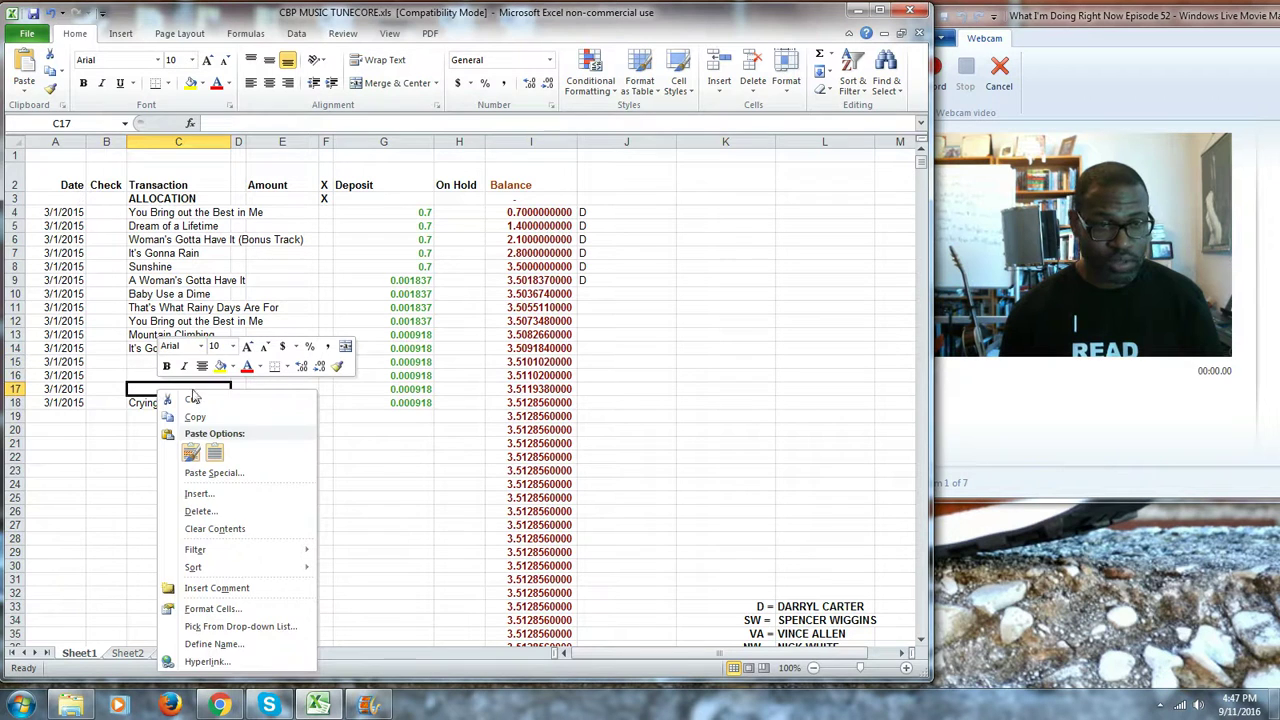
left_click(213, 455)
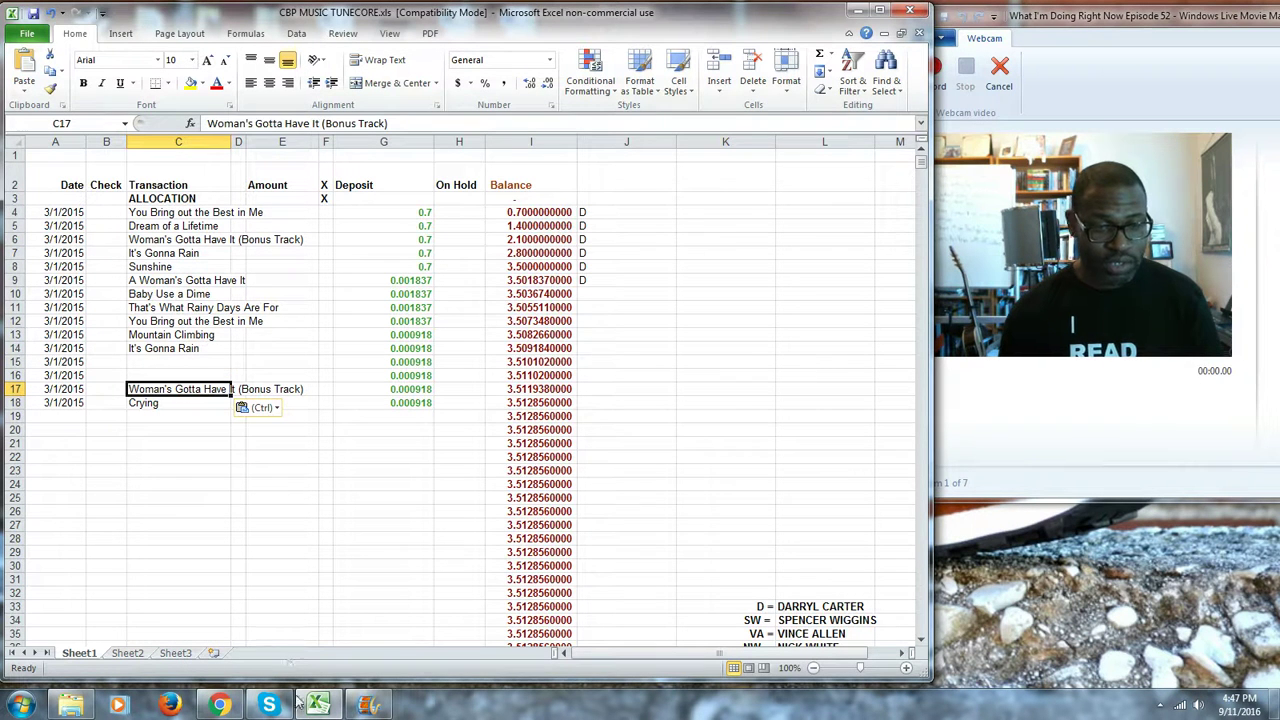
Copy the song title "Sunshine" from the TuneCore report in Chrome into Excel cell C16, matching the destination formatting
left_click(368, 706)
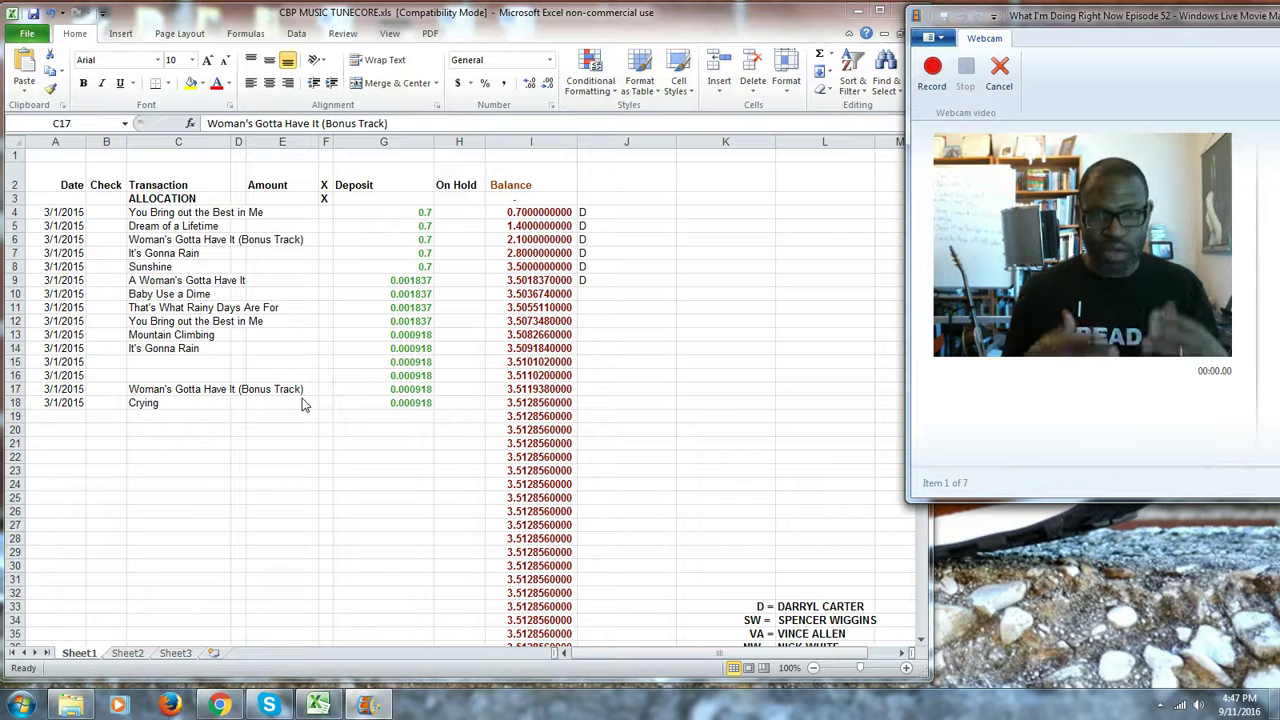
left_click(219, 705)
left_click_drag(118, 512, 85, 505)
right_click(82, 510)
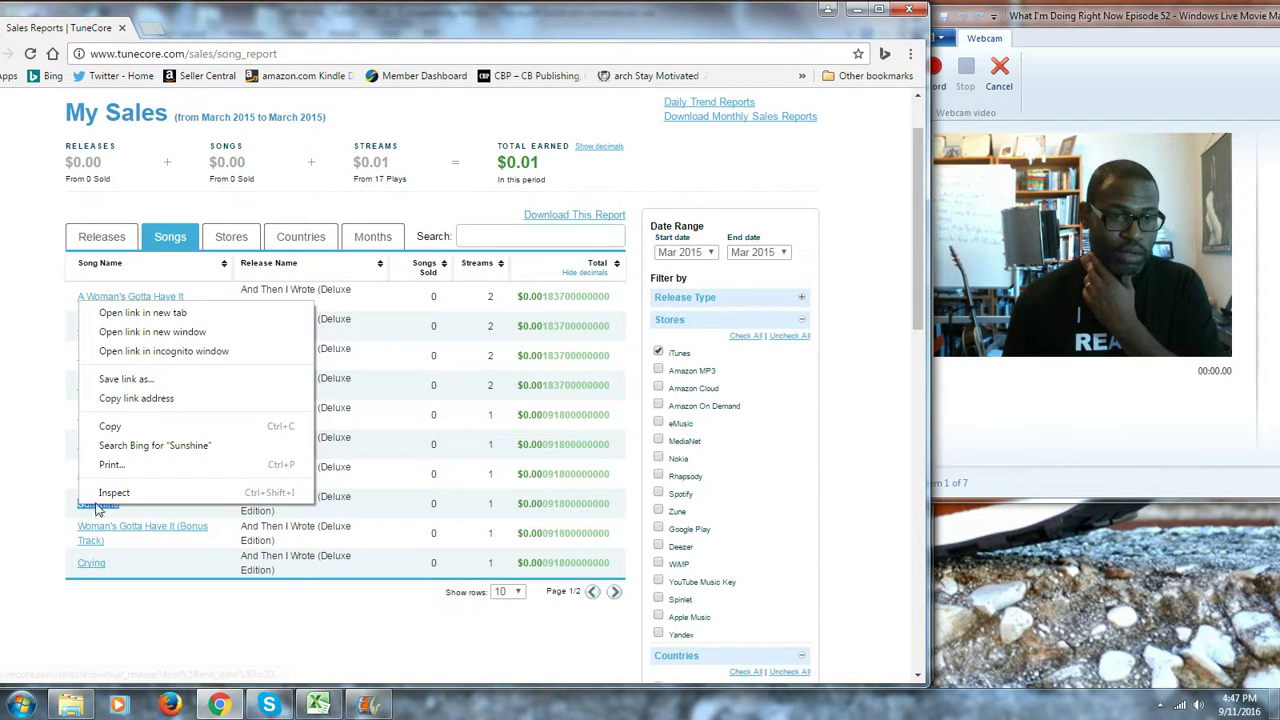
left_click(155, 430)
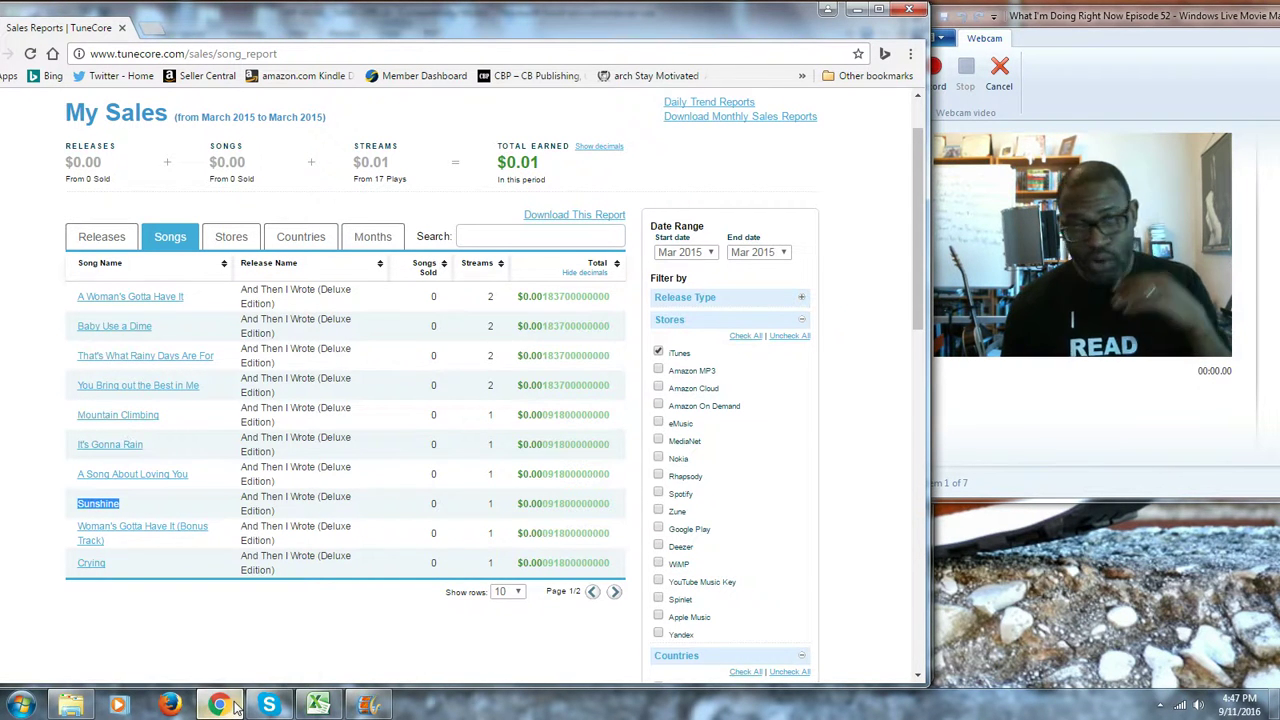
mouse_move(235, 707)
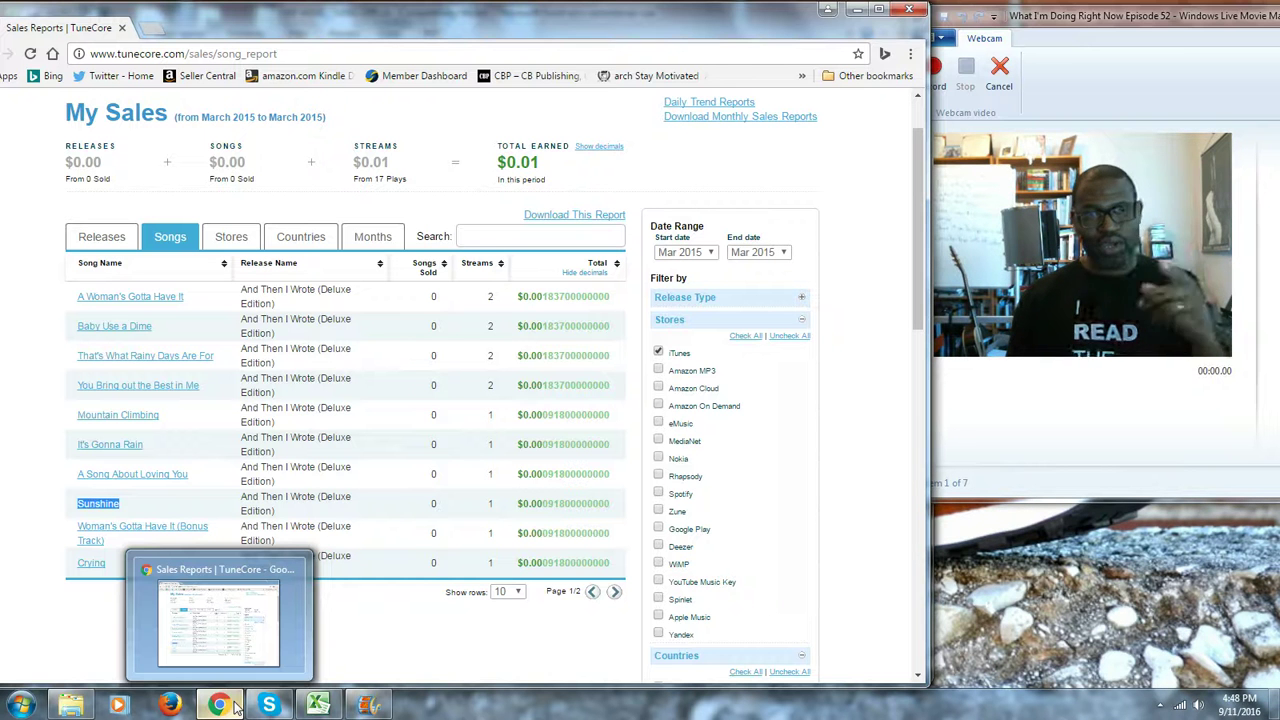
left_click(318, 705)
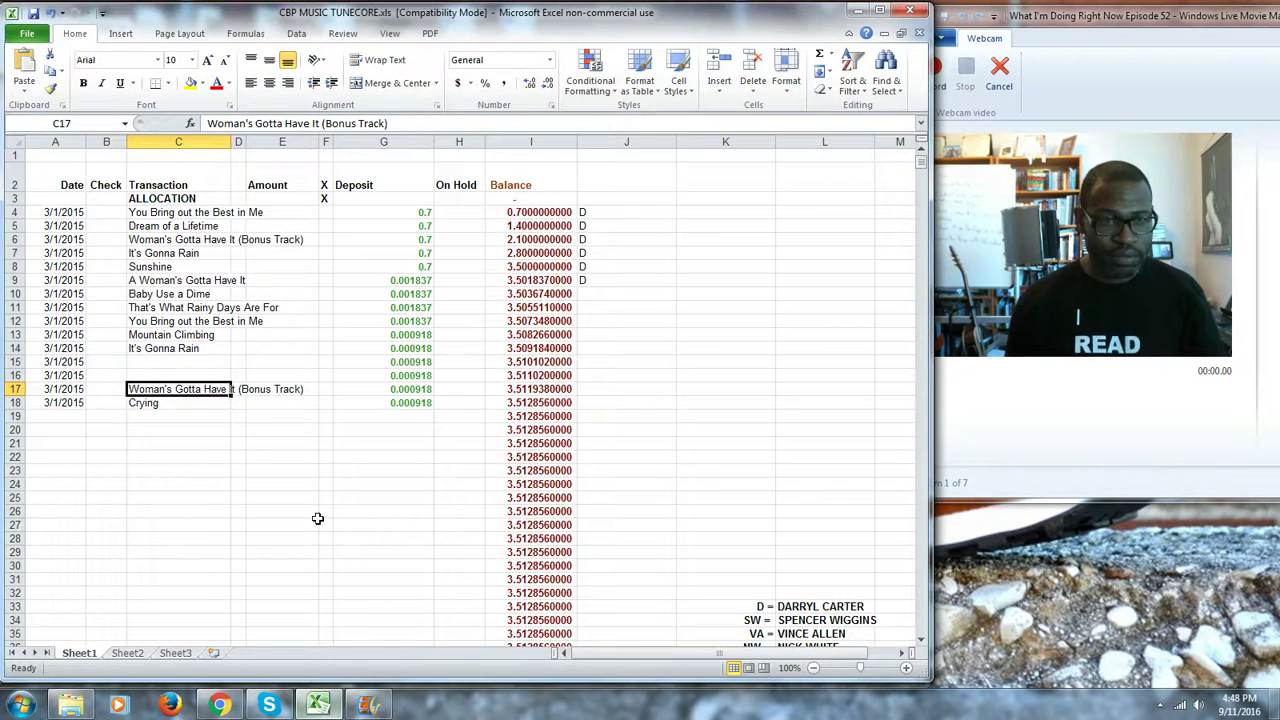
right_click(165, 373)
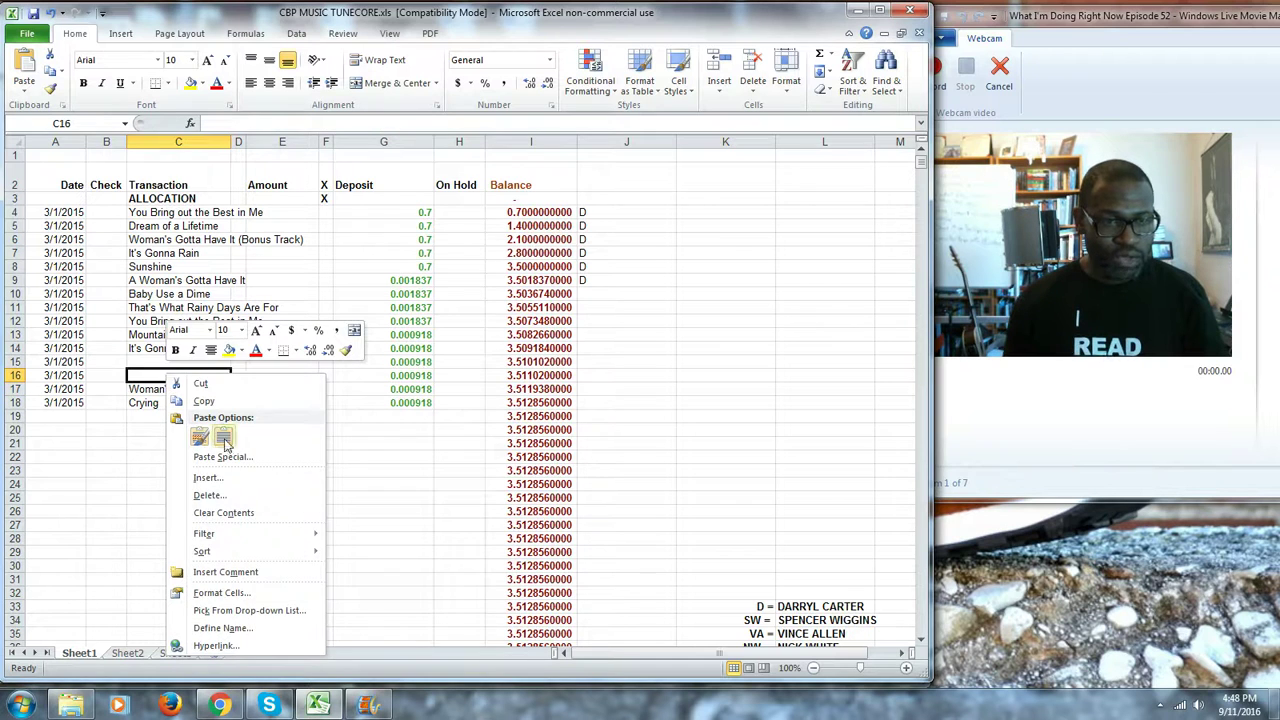
left_click(220, 440)
Copy the title "A Song About Loving You" from the TuneCore report in Chrome into Excel cell C15, matching the destination formatting
left_click(160, 360)
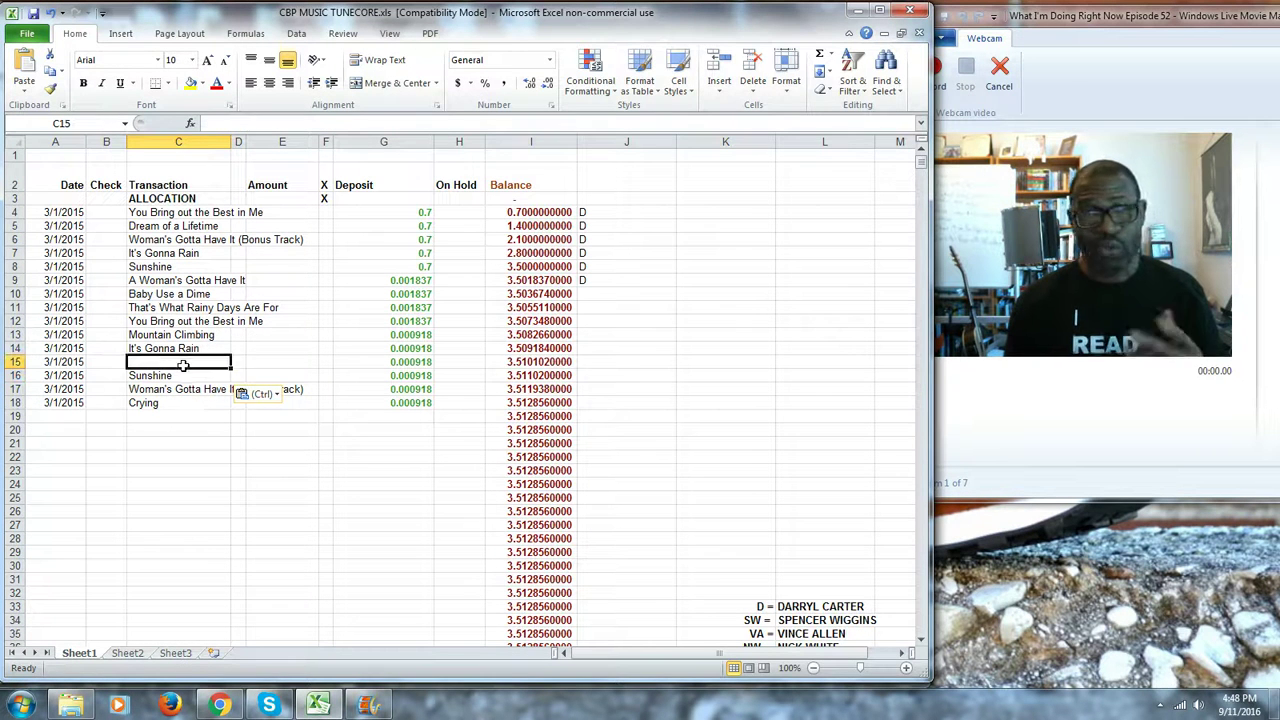
left_click(220, 705)
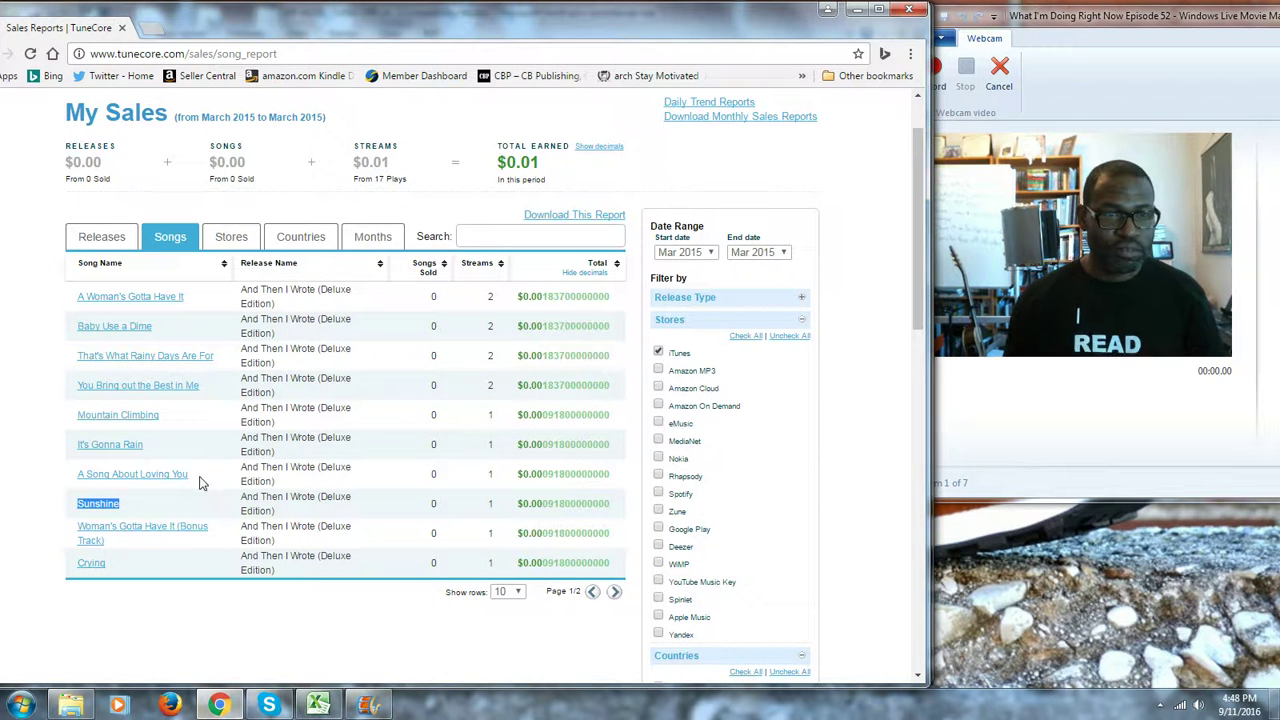
left_click_drag(200, 478, 78, 487)
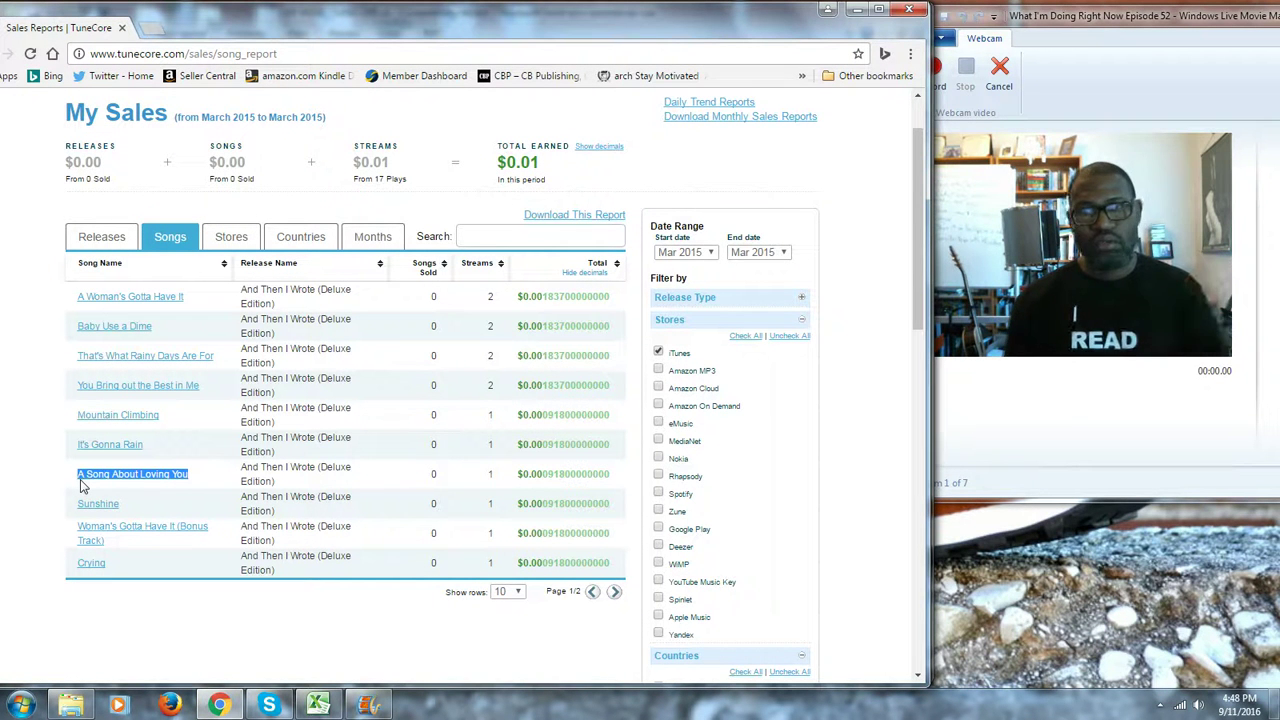
right_click(92, 482)
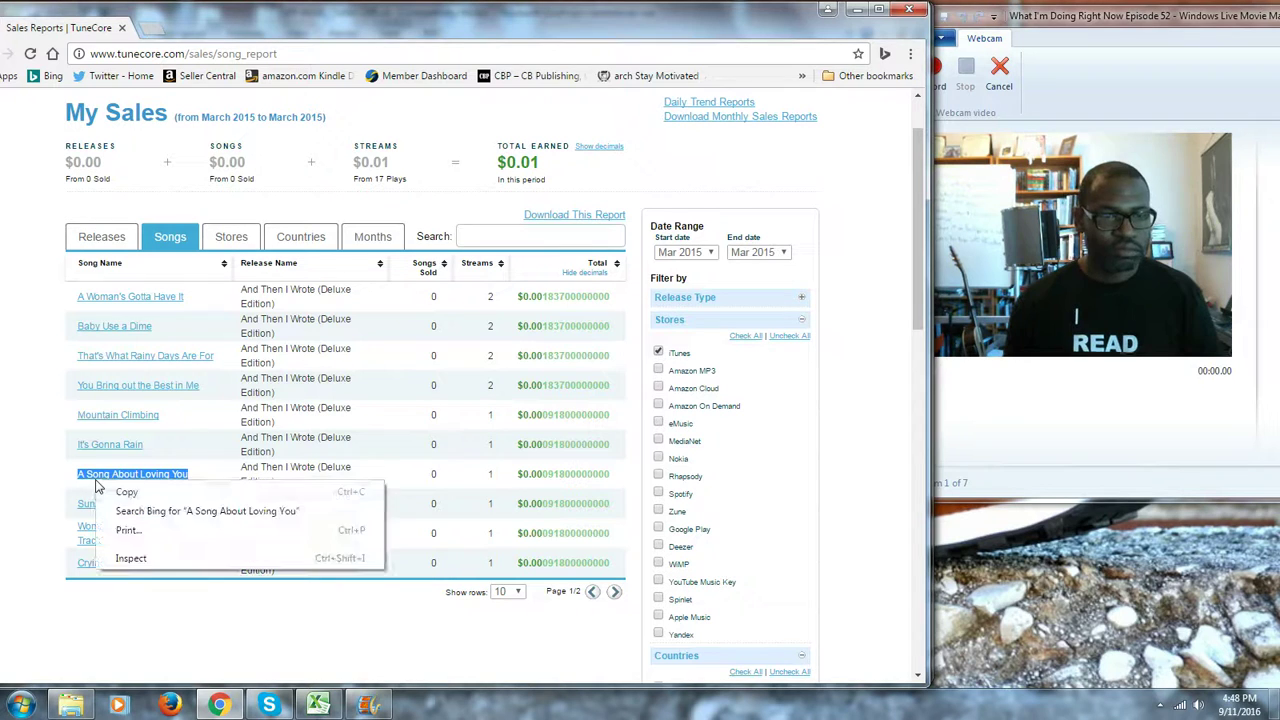
left_click(145, 492)
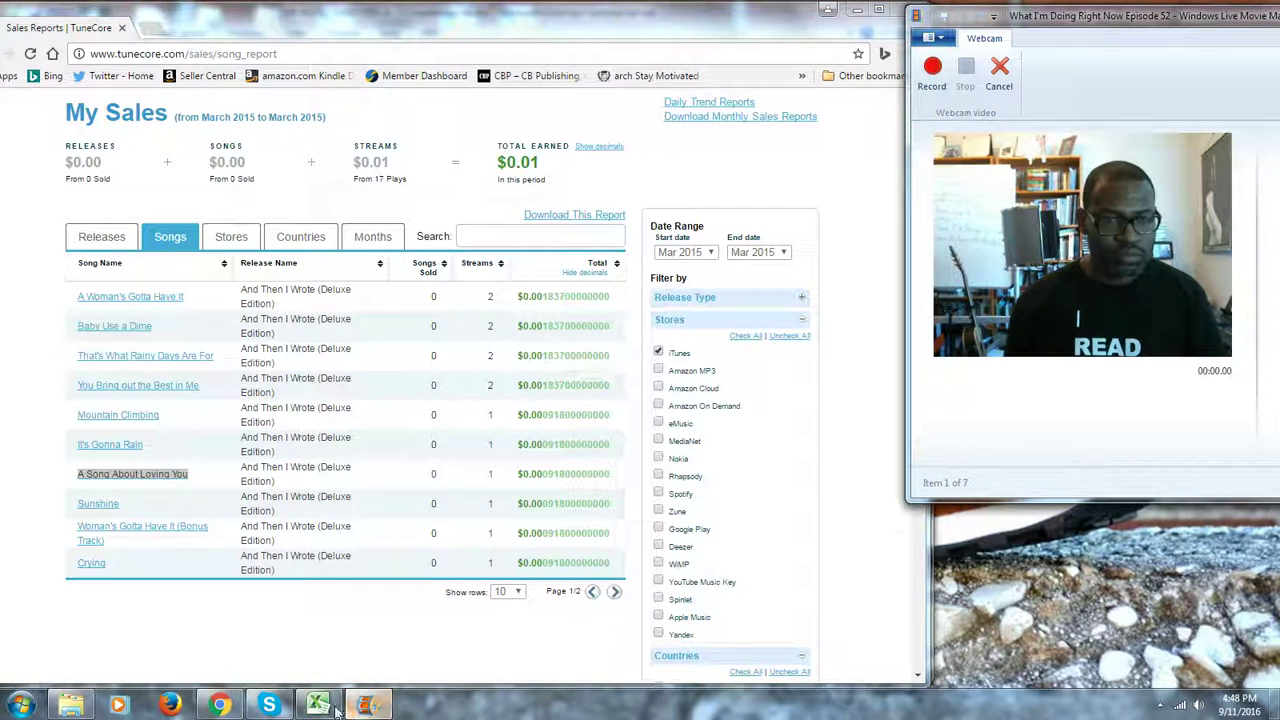
left_click(318, 705)
right_click(152, 362)
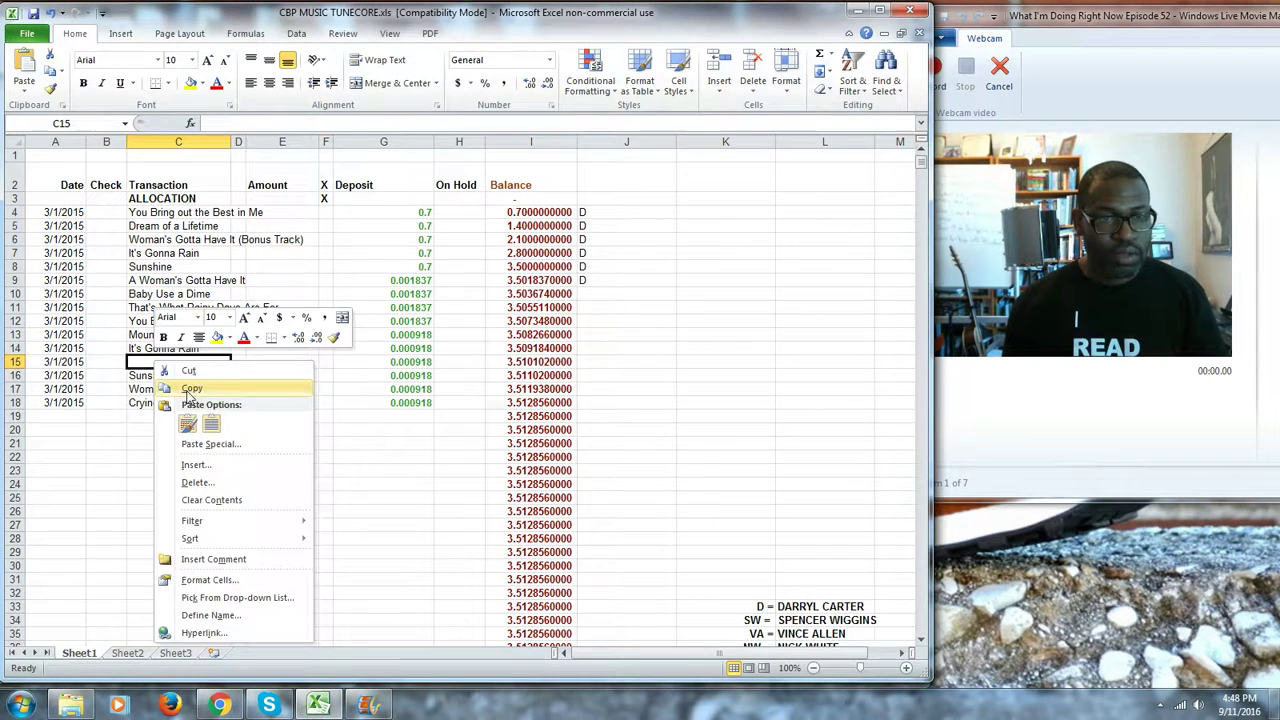
left_click(224, 443)
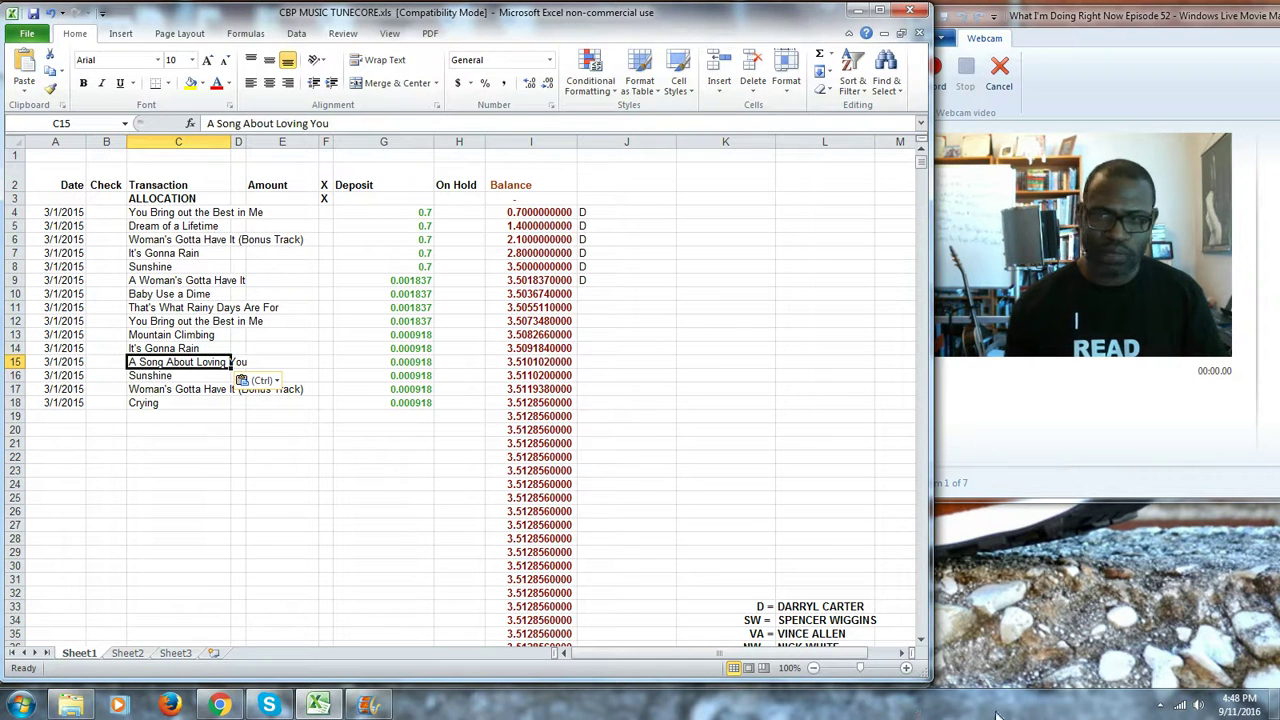
left_click(1160, 705)
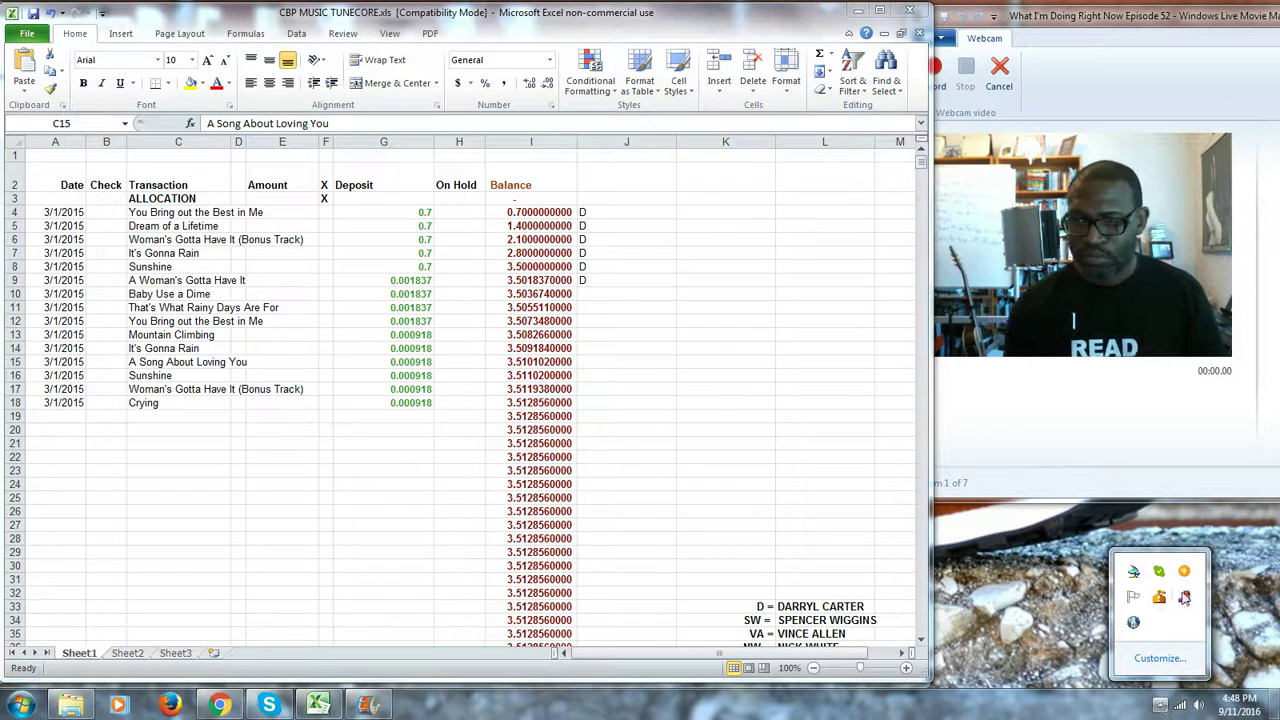
right_click(1188, 597)
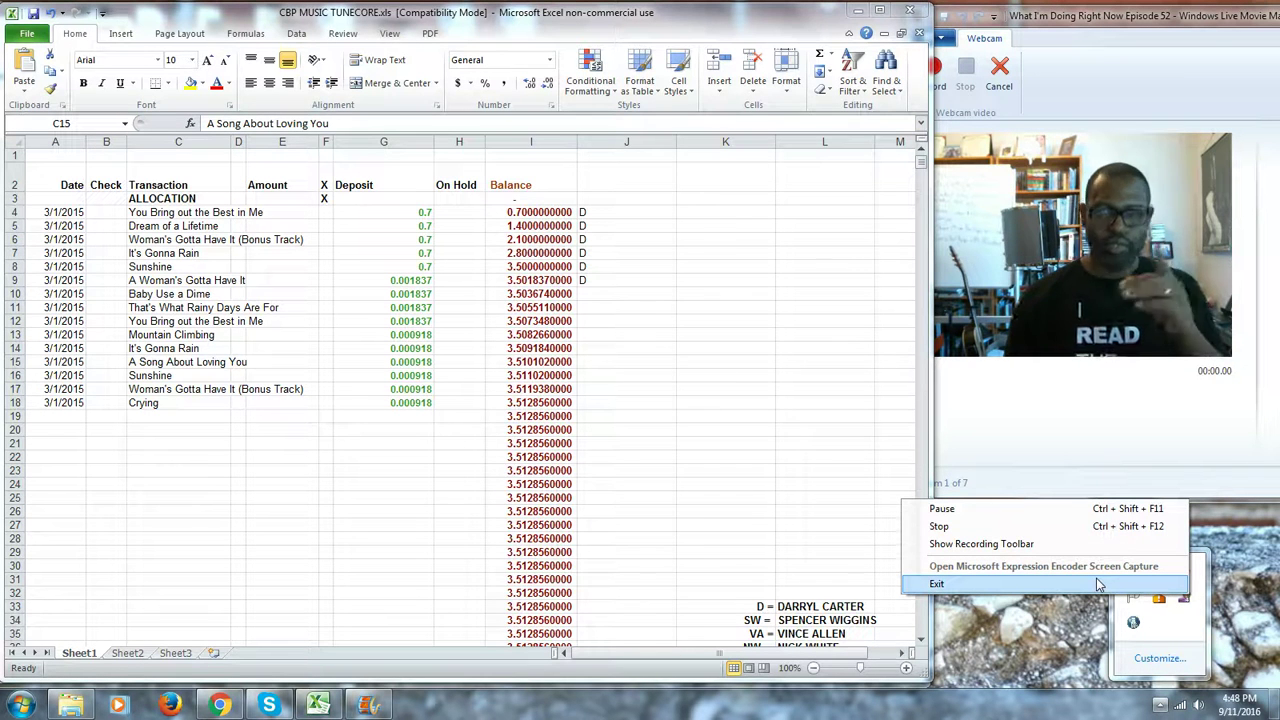